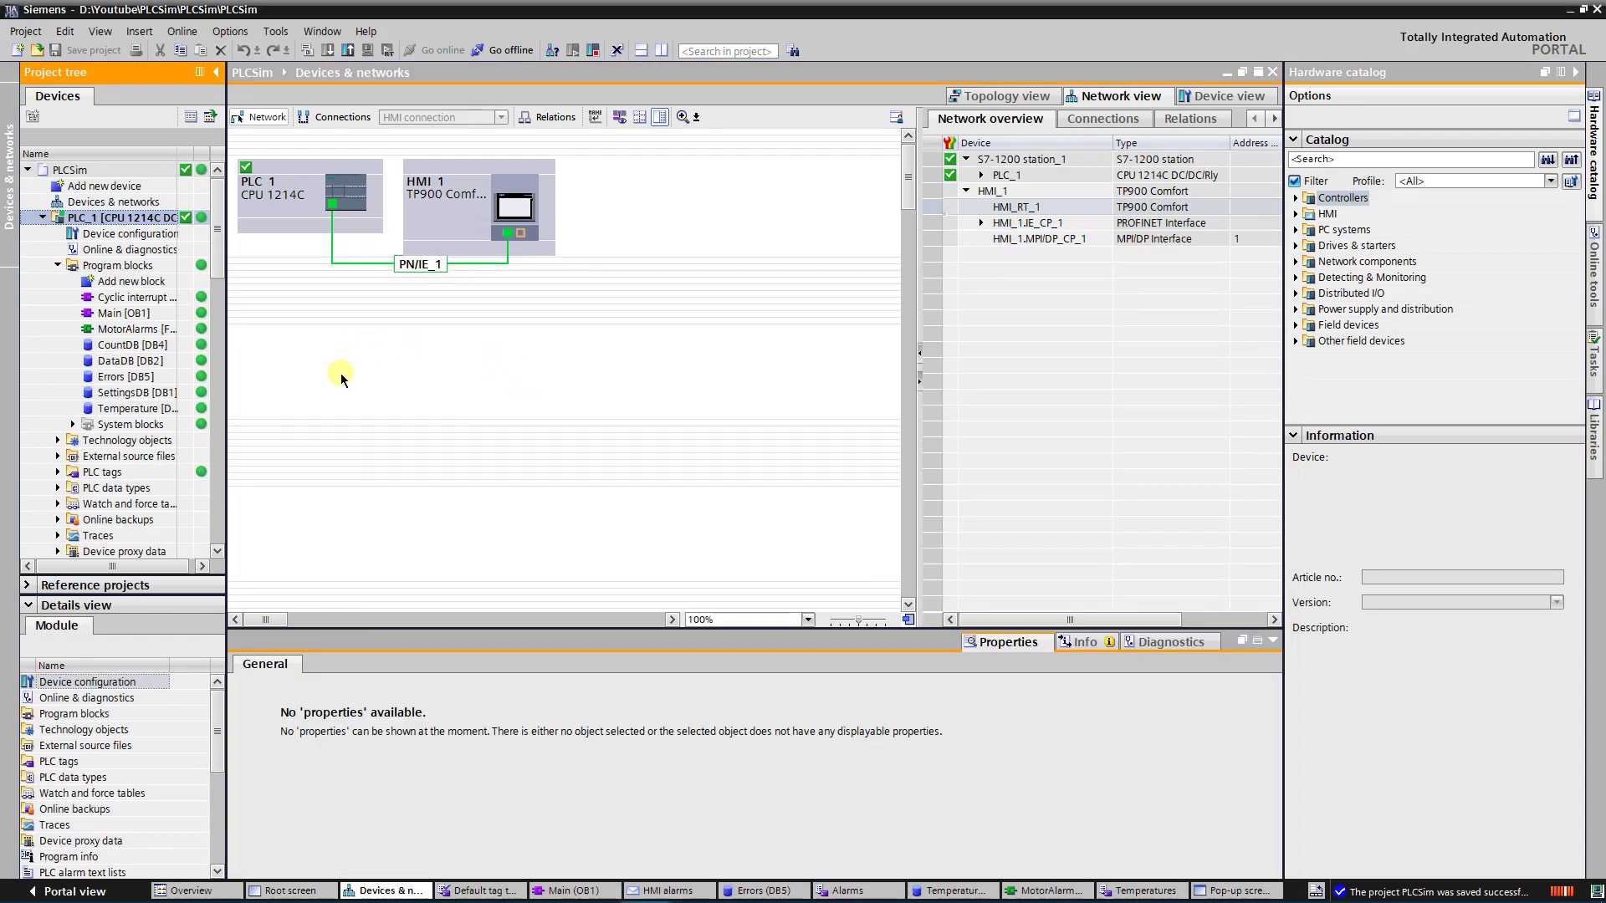
Step: Select the Temperature data block in the project tree
click(144, 410)
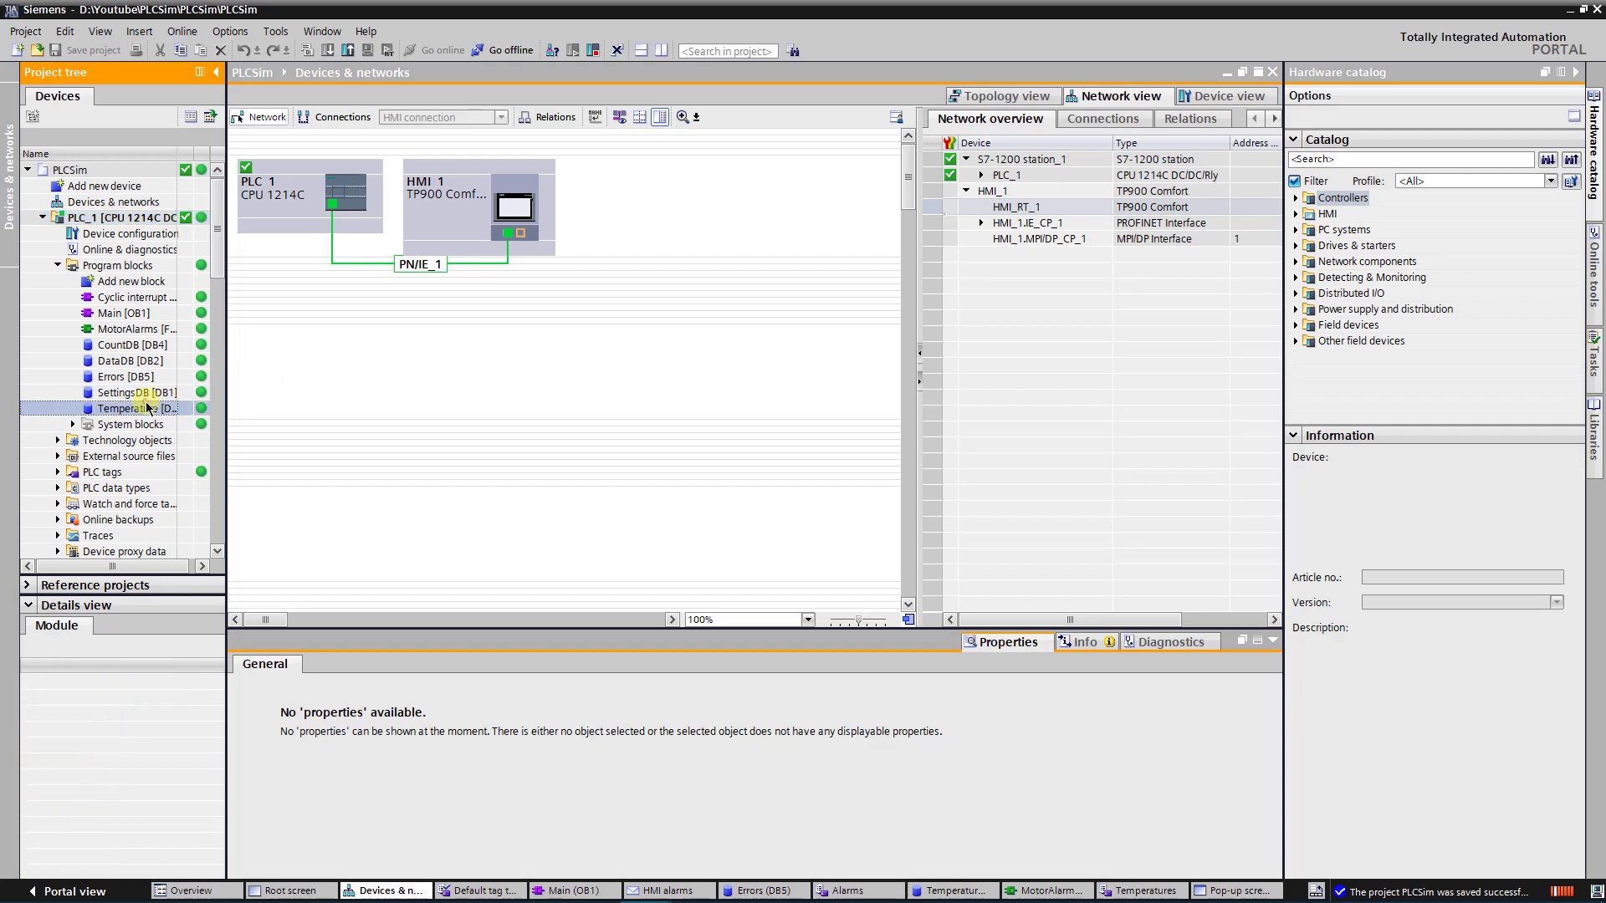
Step: Open Temperature [DB6] to view its 16-element Motor array, then open the Errors [DB5] data block
double_click(144, 409)
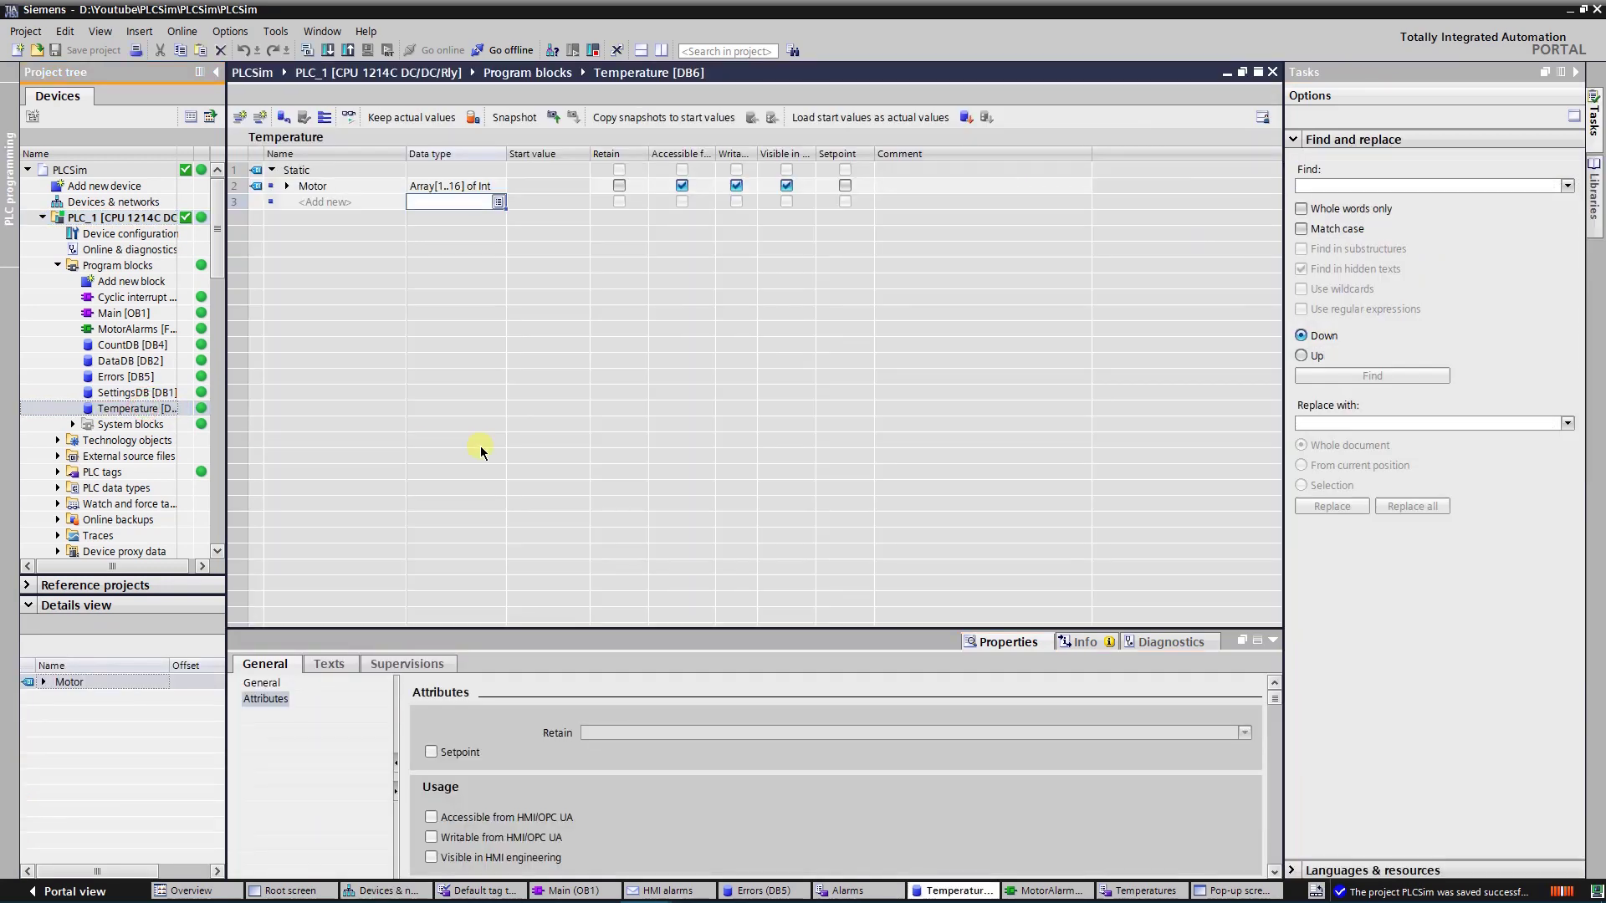
click(287, 186)
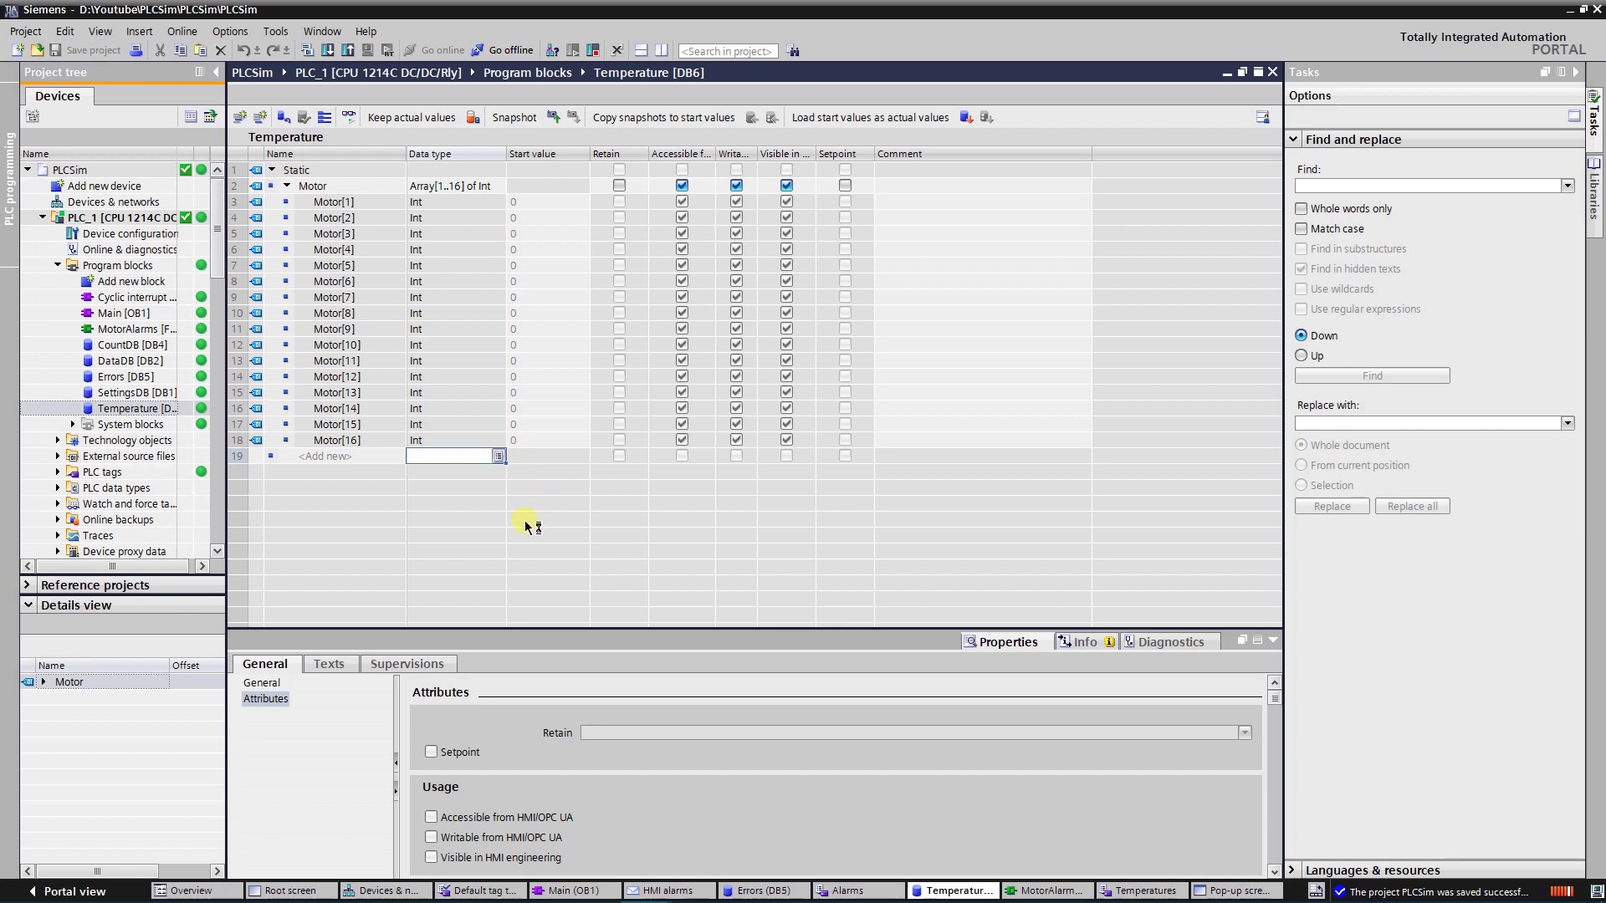
click(152, 378)
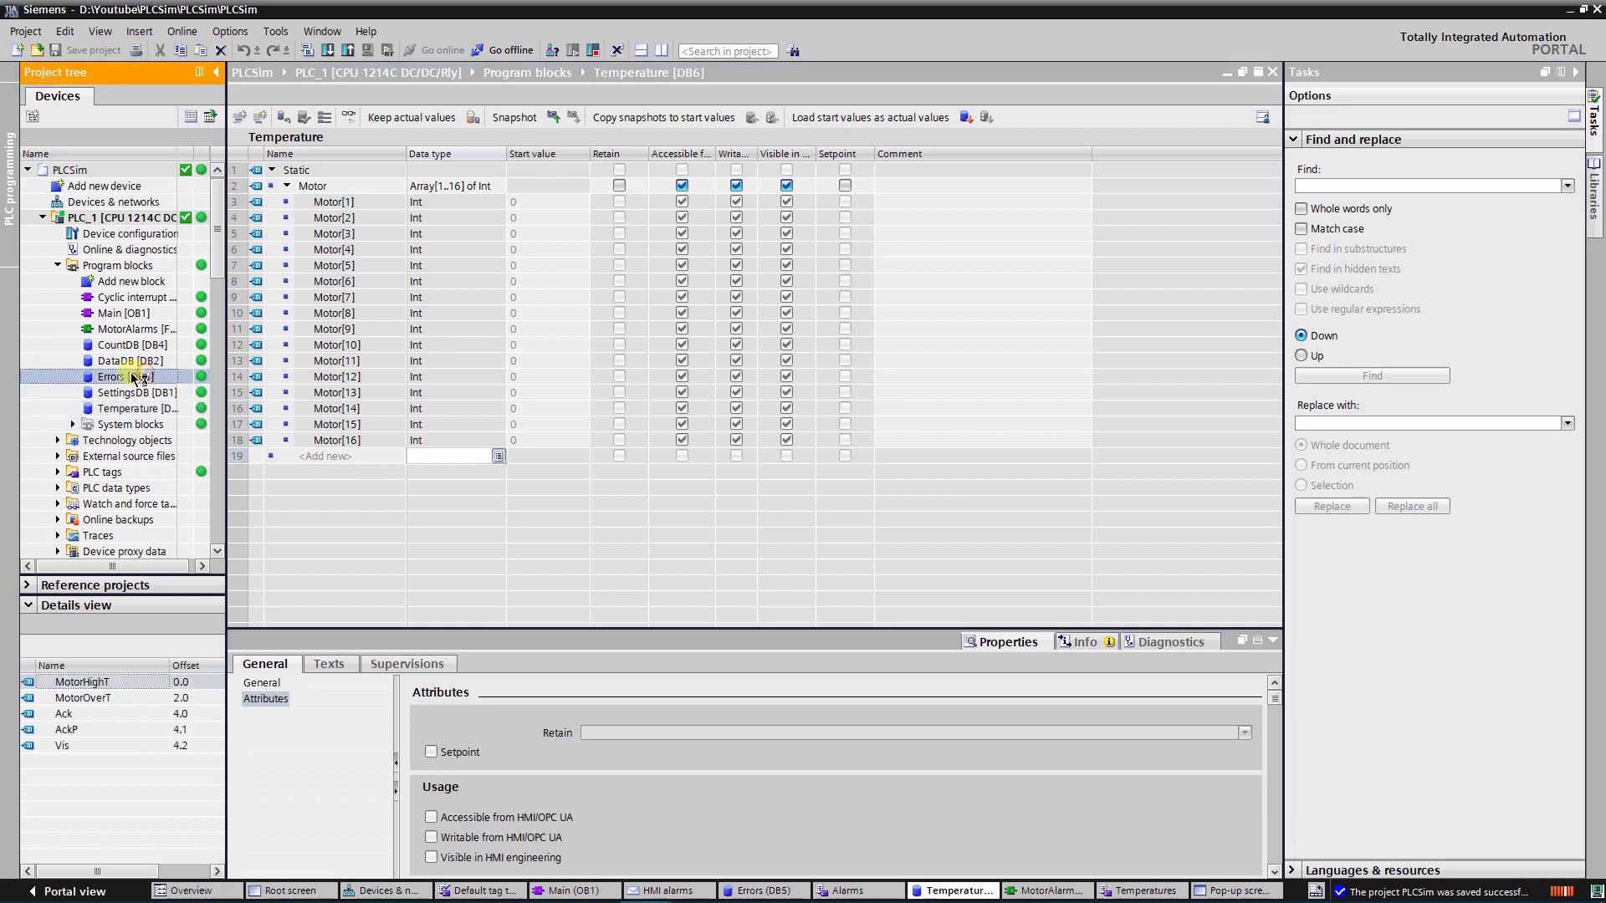
double_click(134, 377)
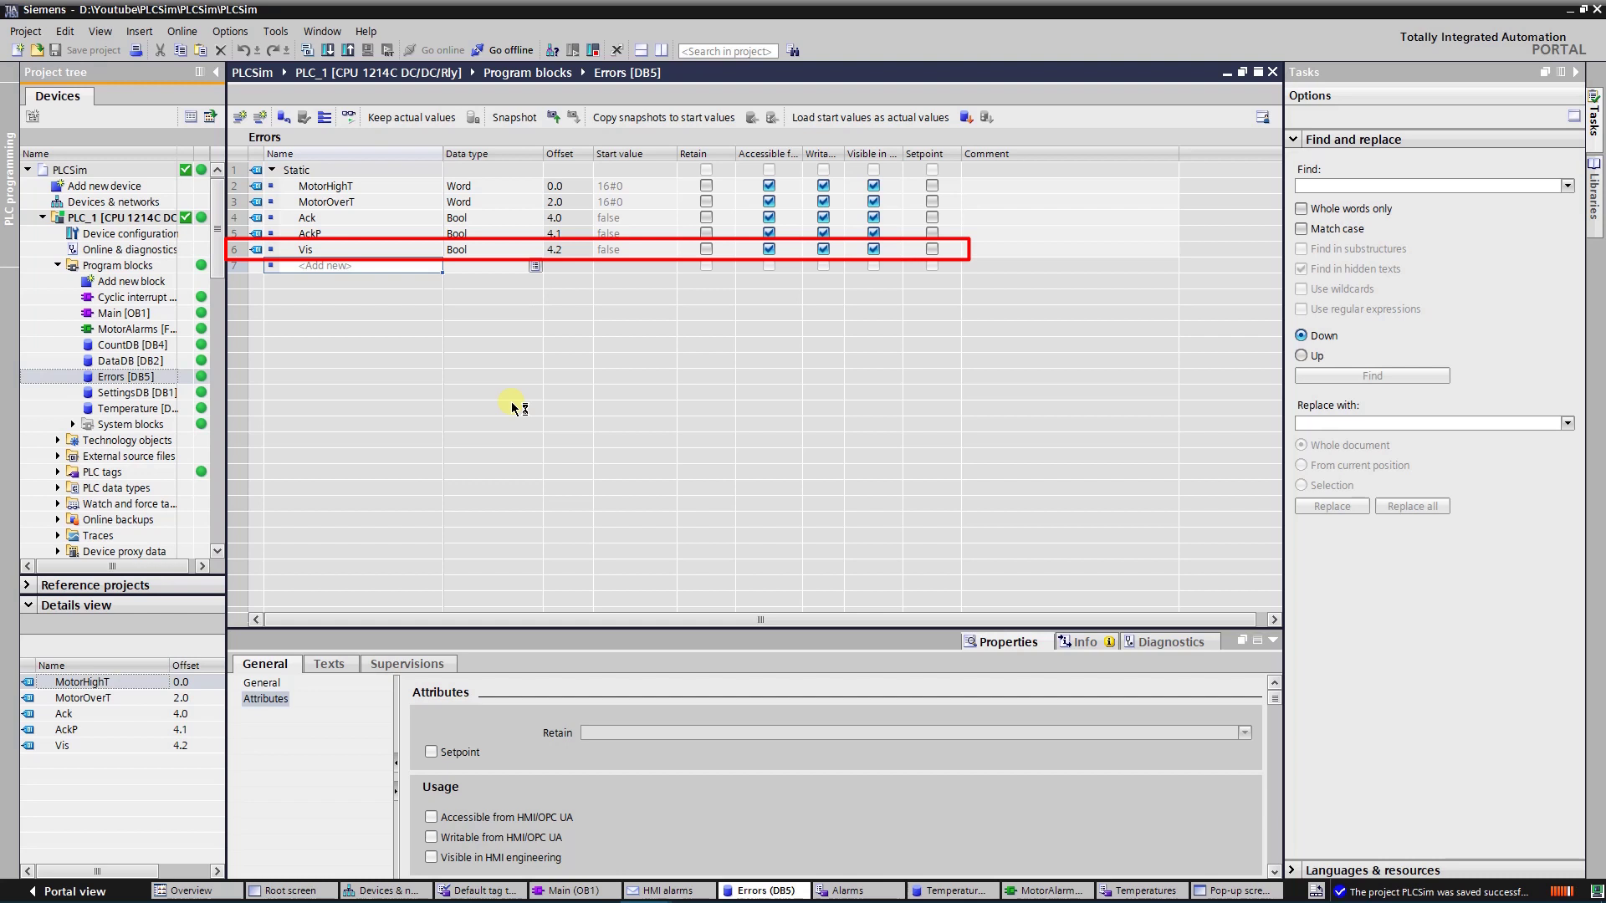
Step: Open the MotorAlarms [FC1] ladder block and display its block attributes
click(158, 331)
double_click(158, 330)
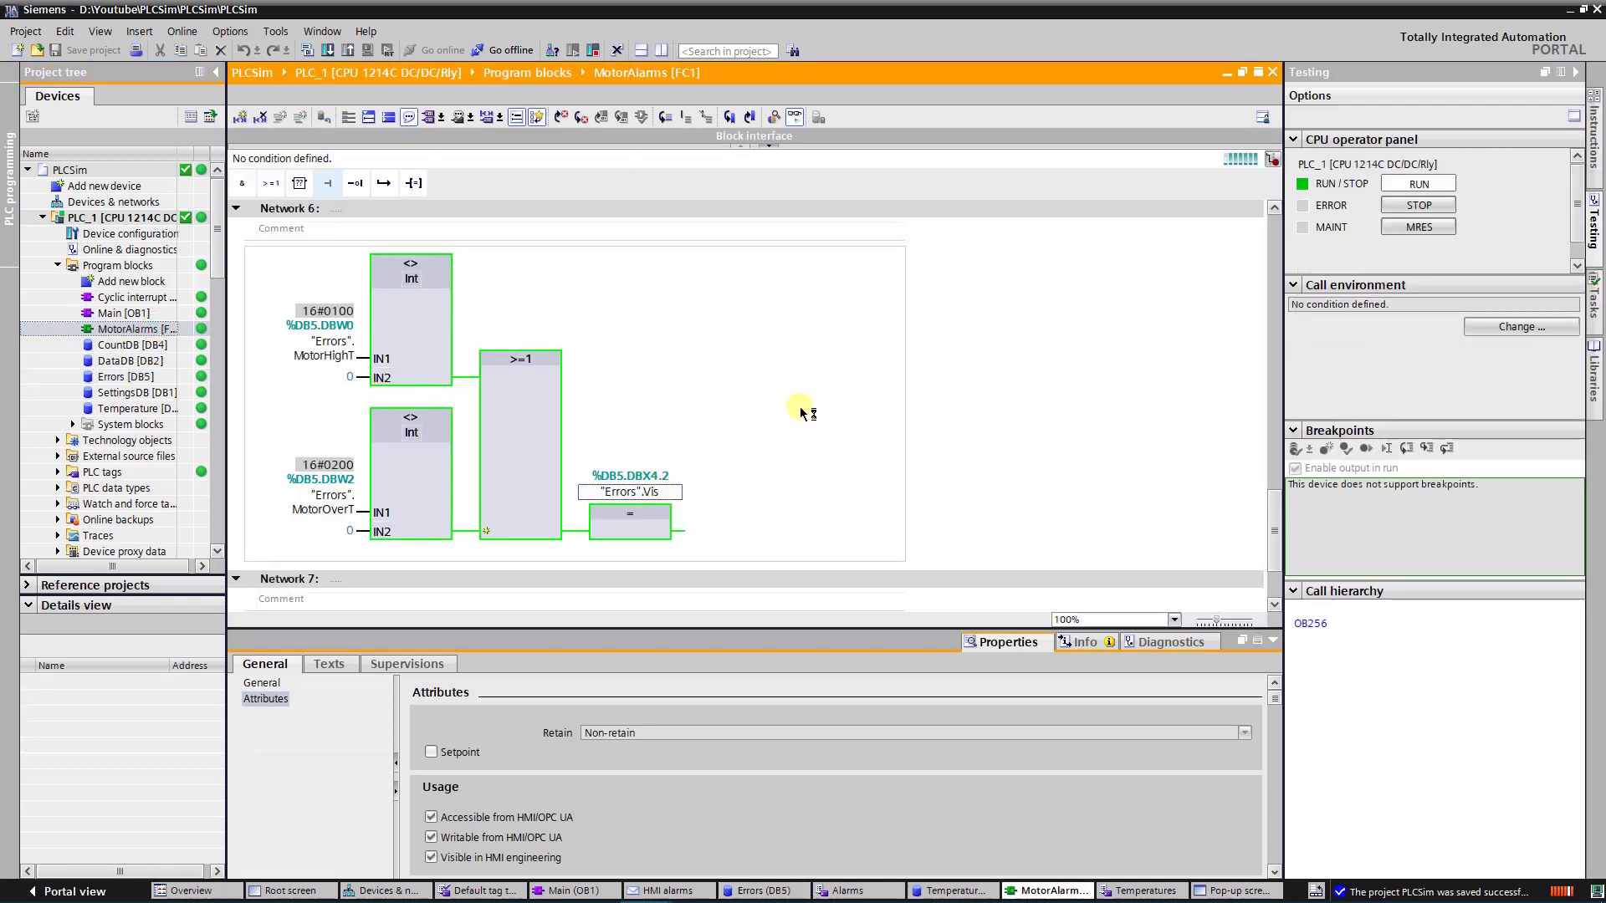
scroll(820, 366, up, 6)
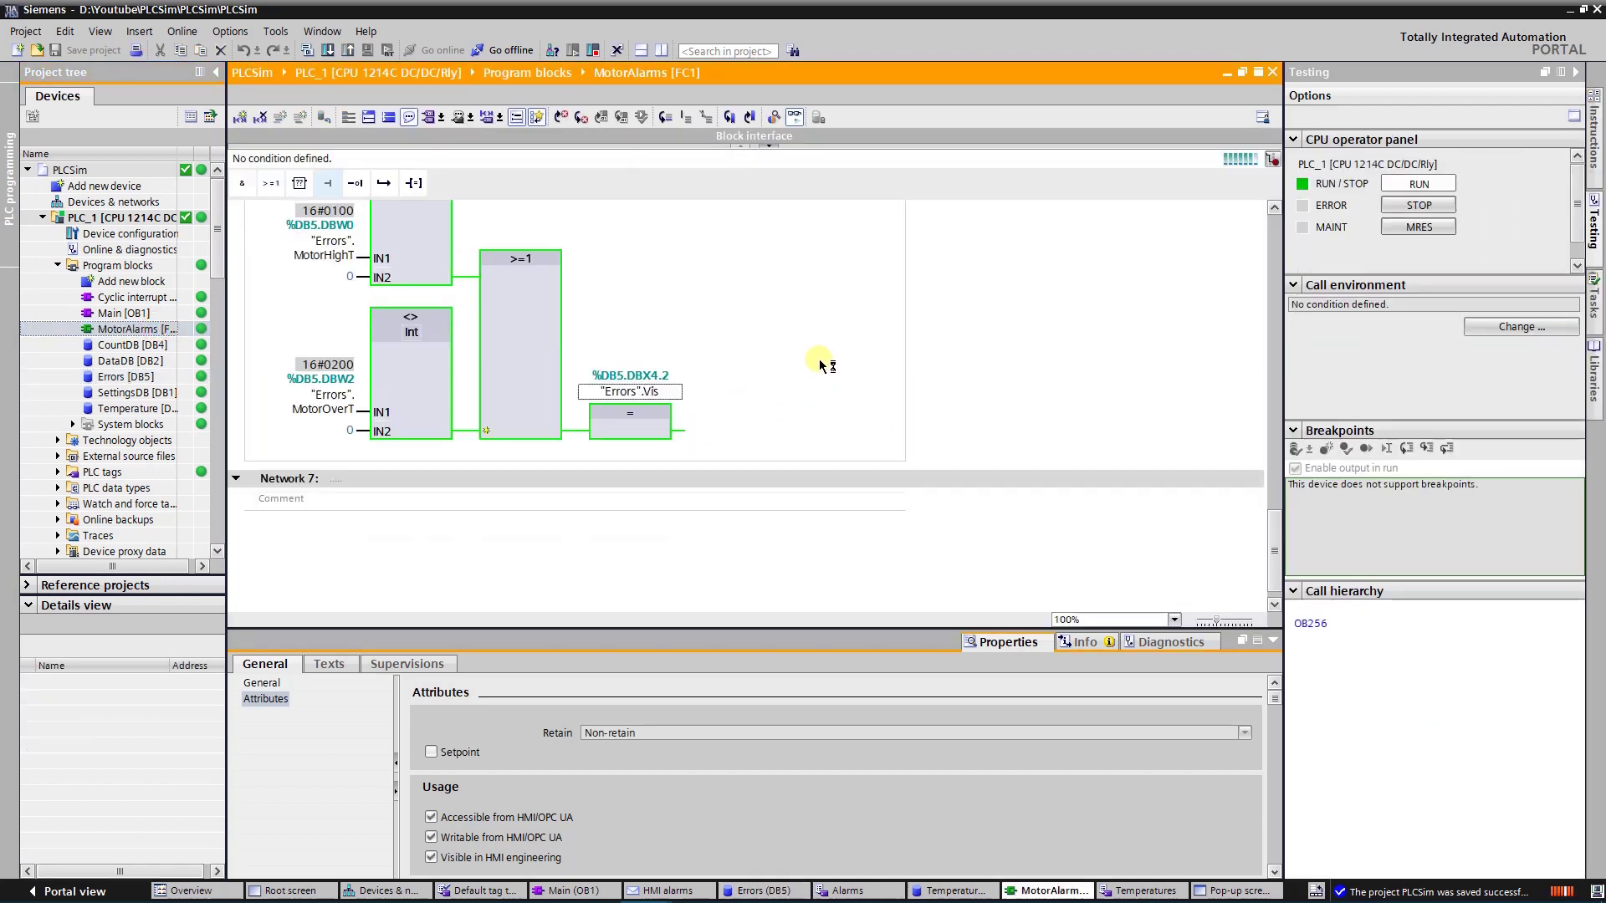
scroll(821, 365, up, 6)
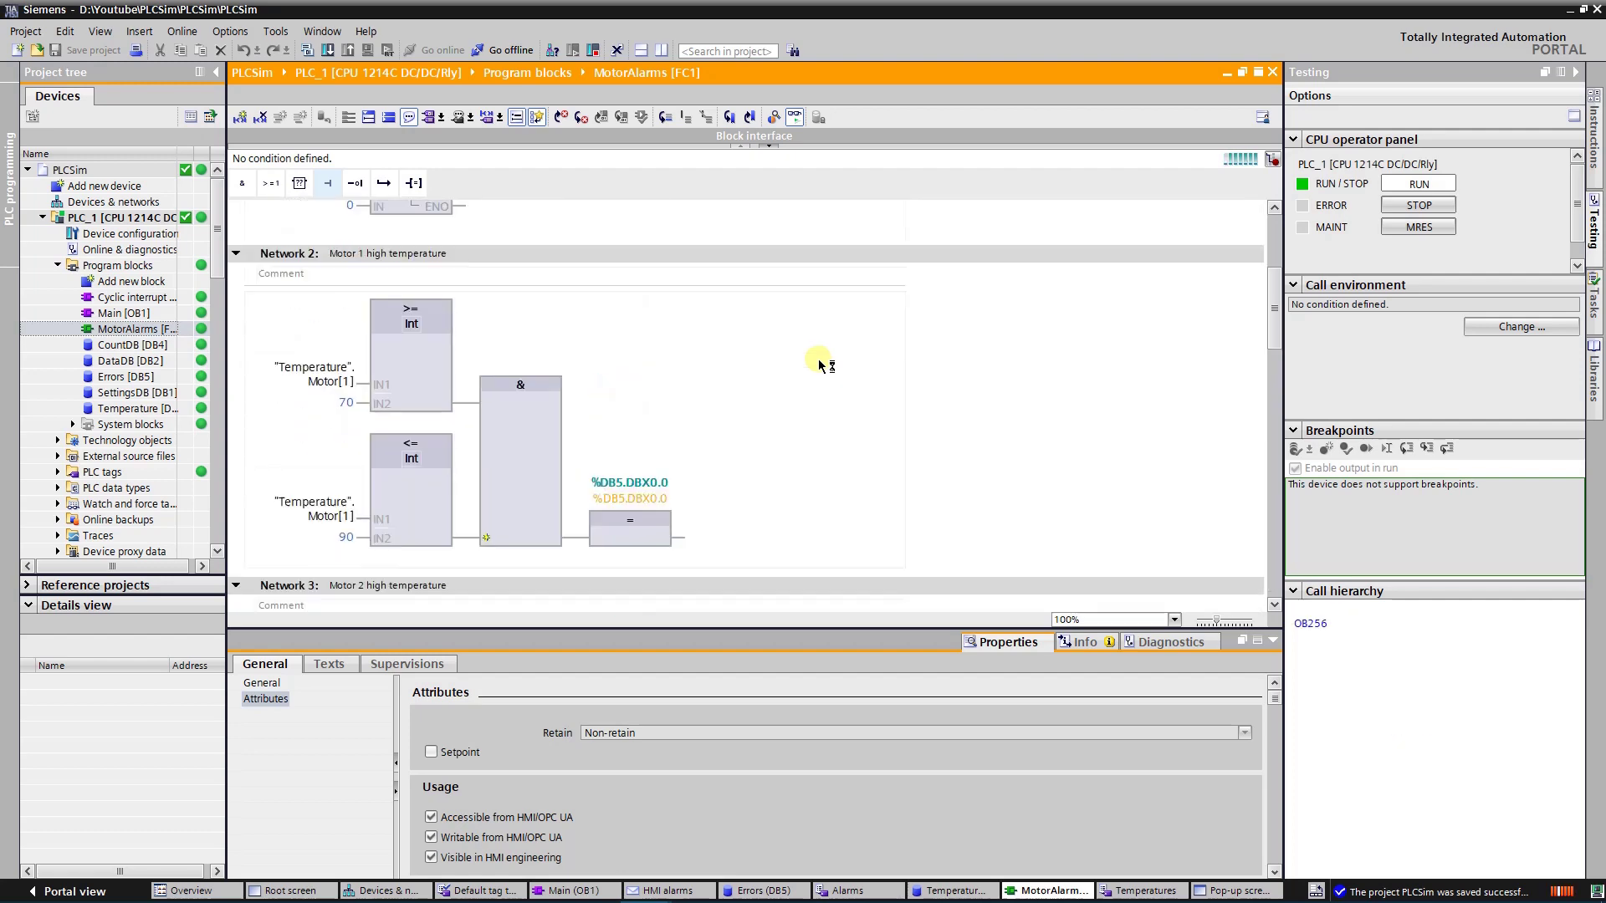
click(836, 358)
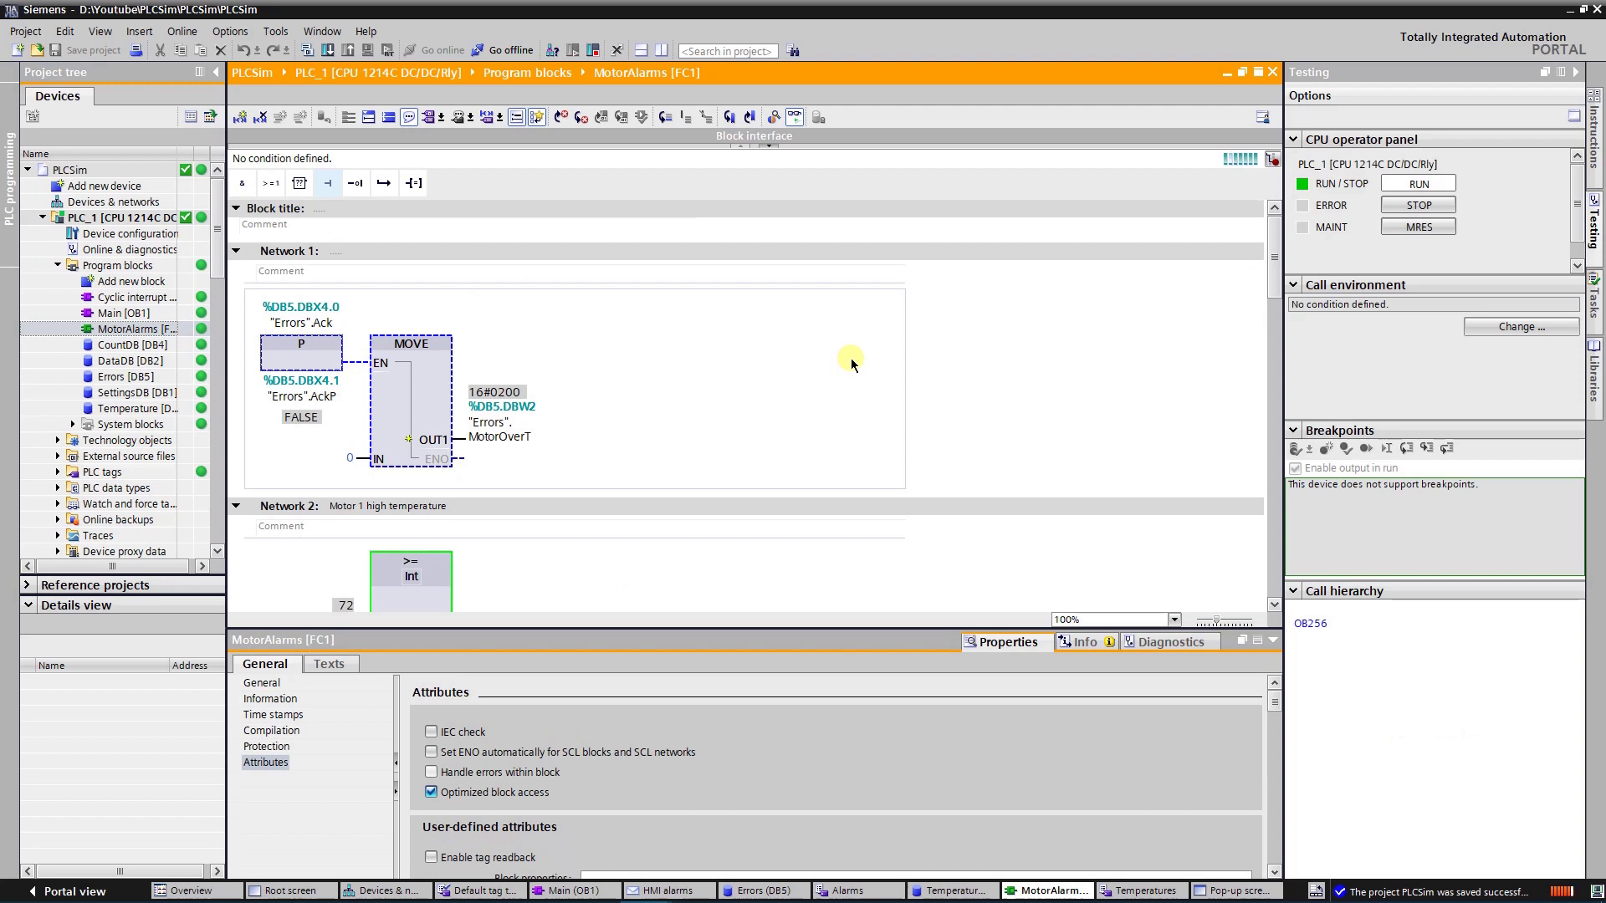
Step: Review Networks 1–7 with live monitoring, checking the comparisons against 70 and 90
scroll(851, 358, down, 5)
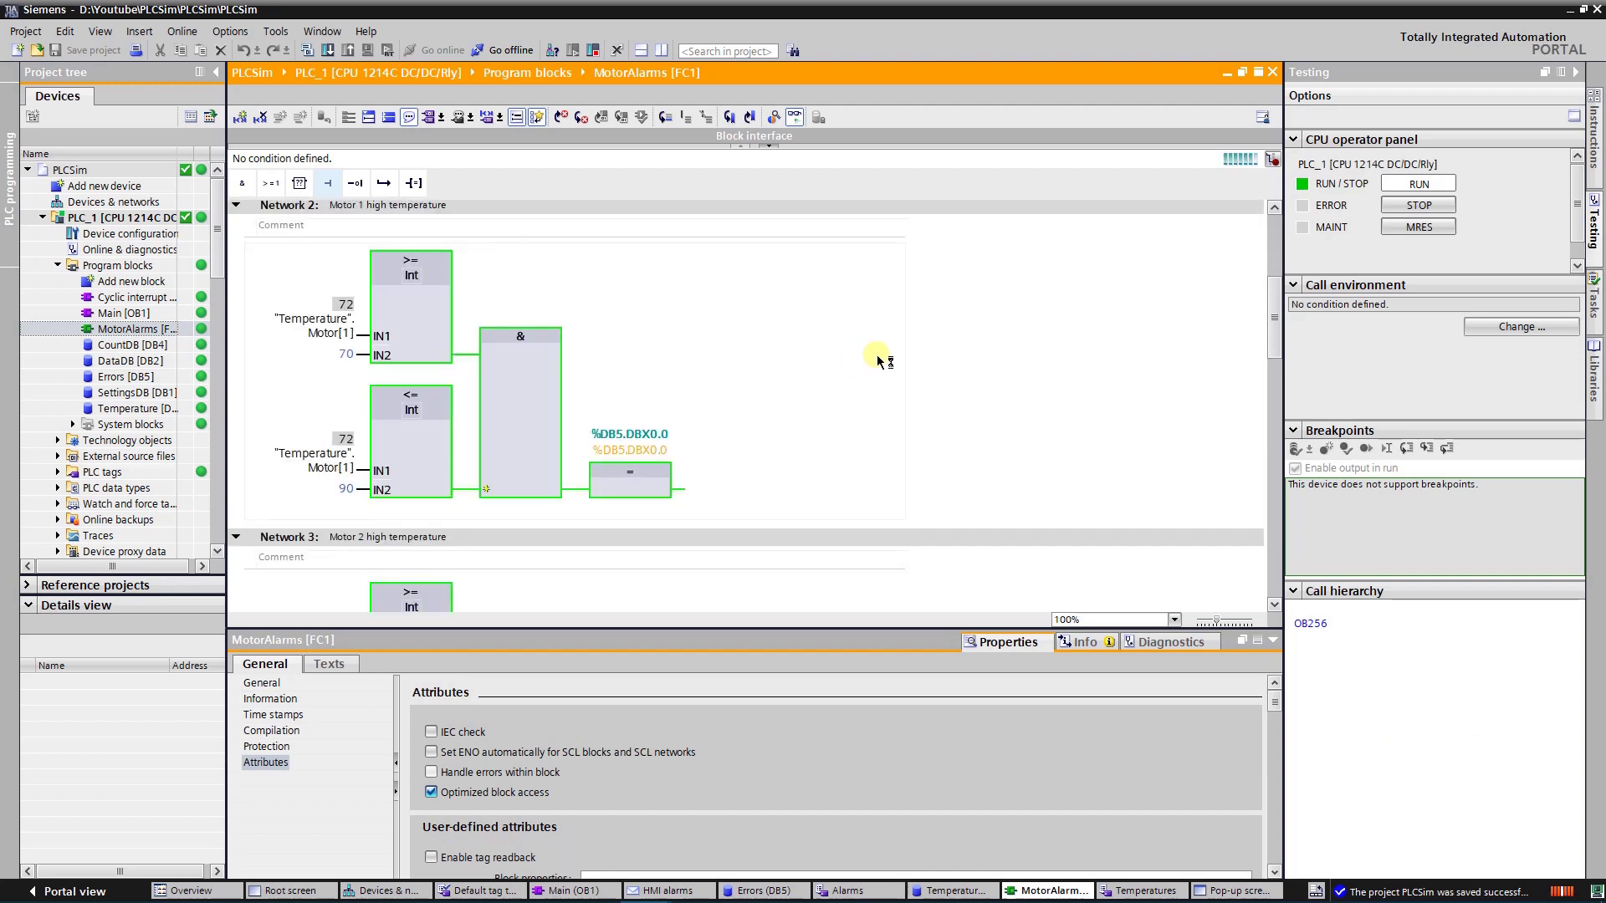
scroll(874, 358, down, 3)
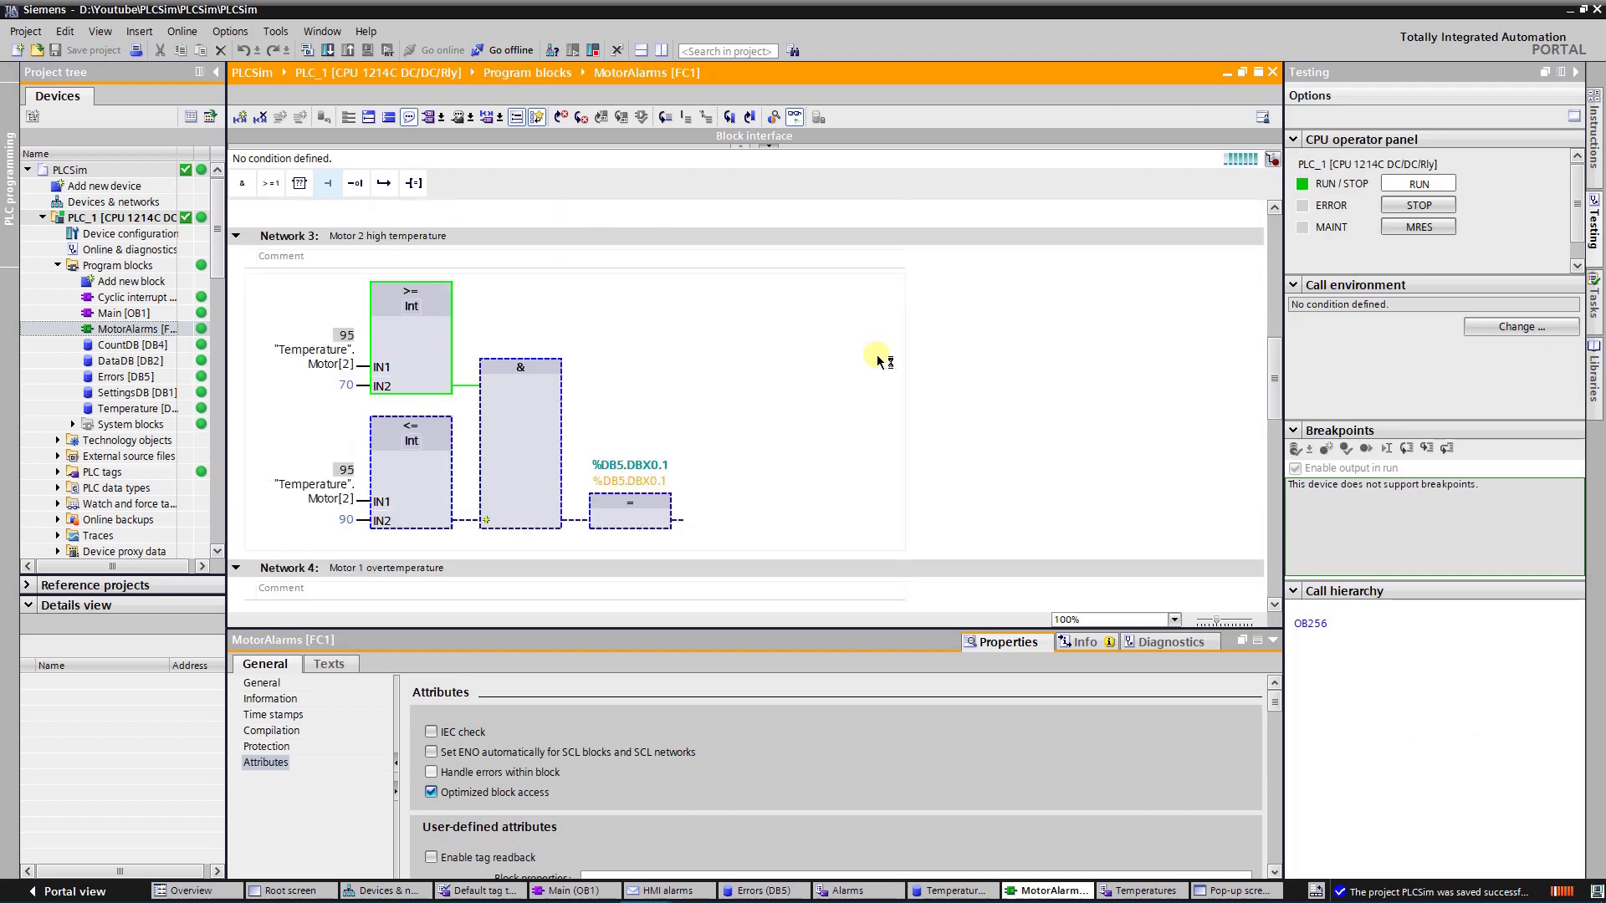
scroll(878, 360, down, 1)
scroll(879, 359, down, 2)
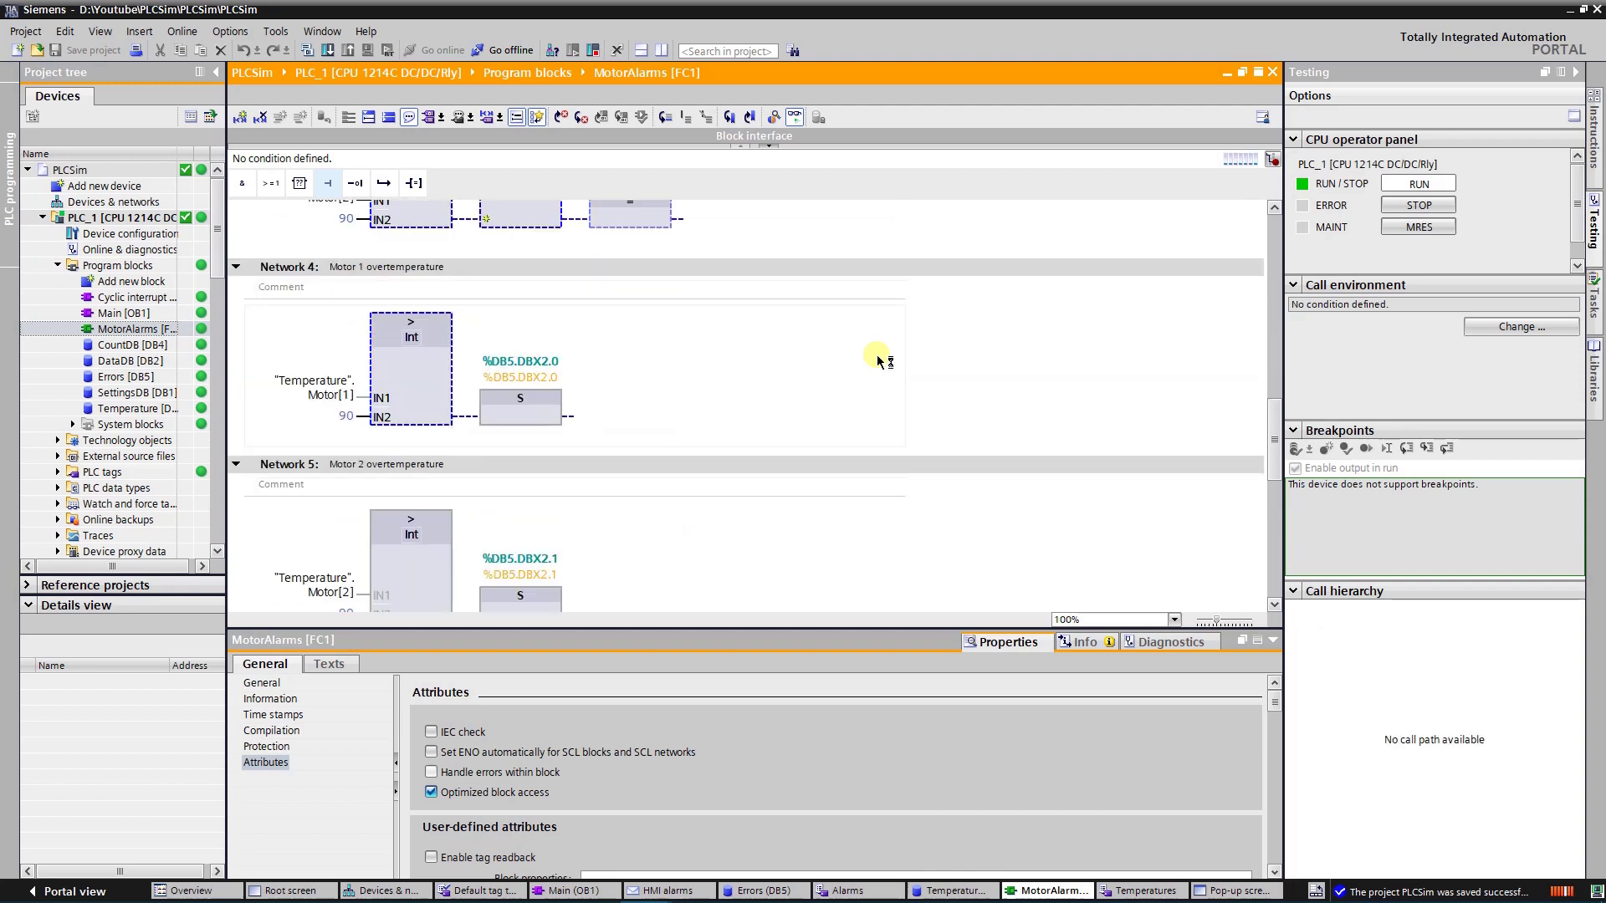
scroll(878, 360, down, 2)
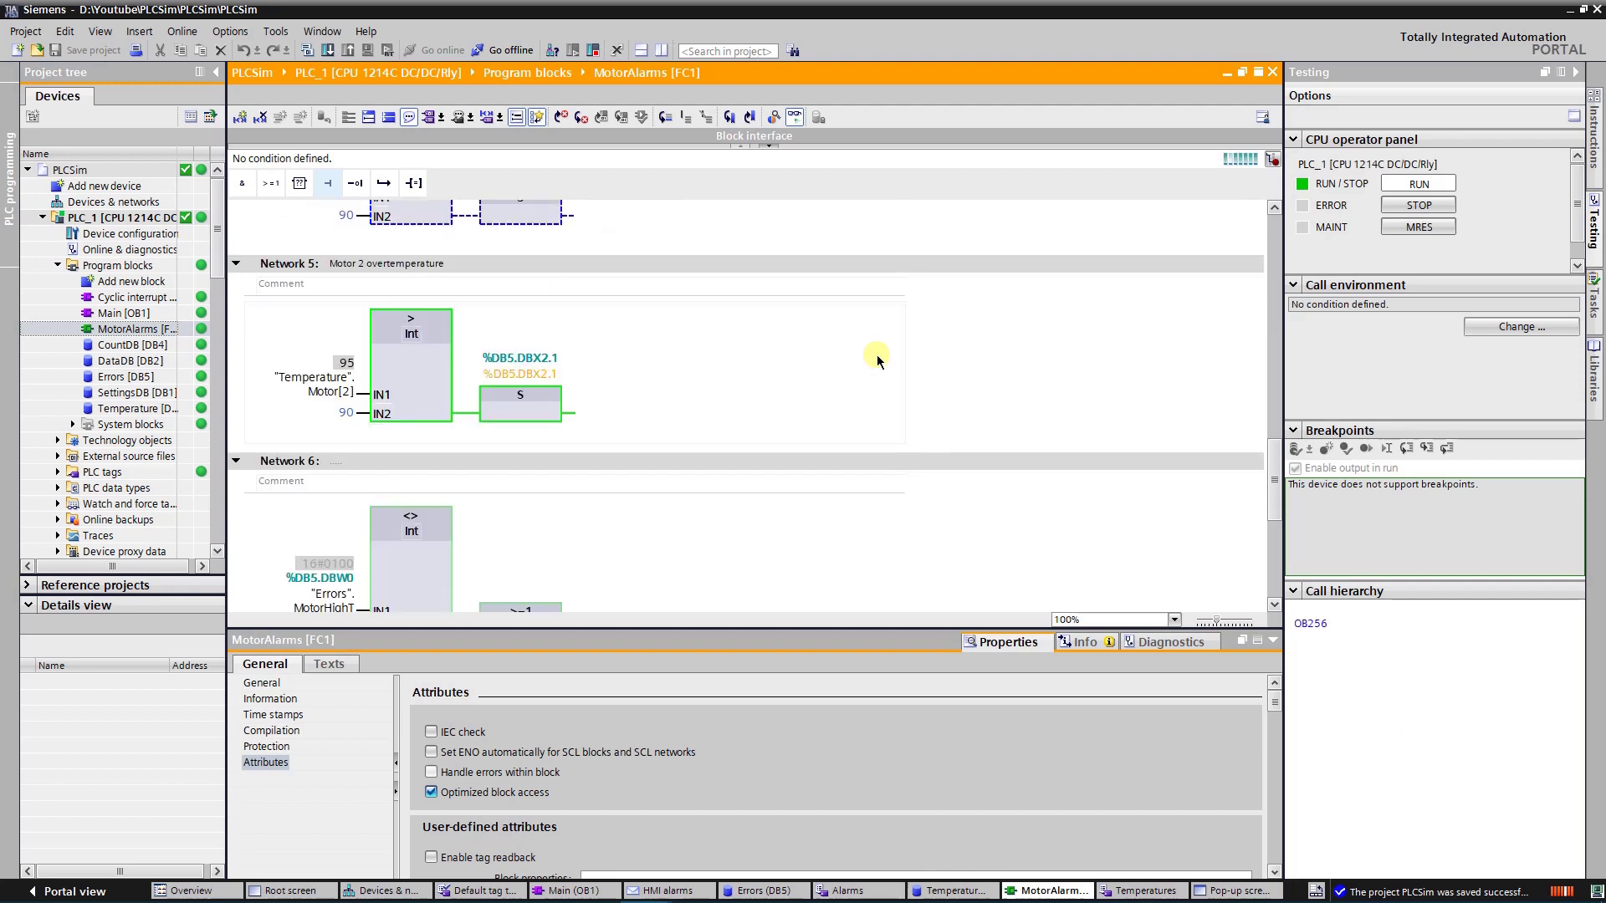
scroll(878, 360, down, 2)
scroll(879, 360, down, 1)
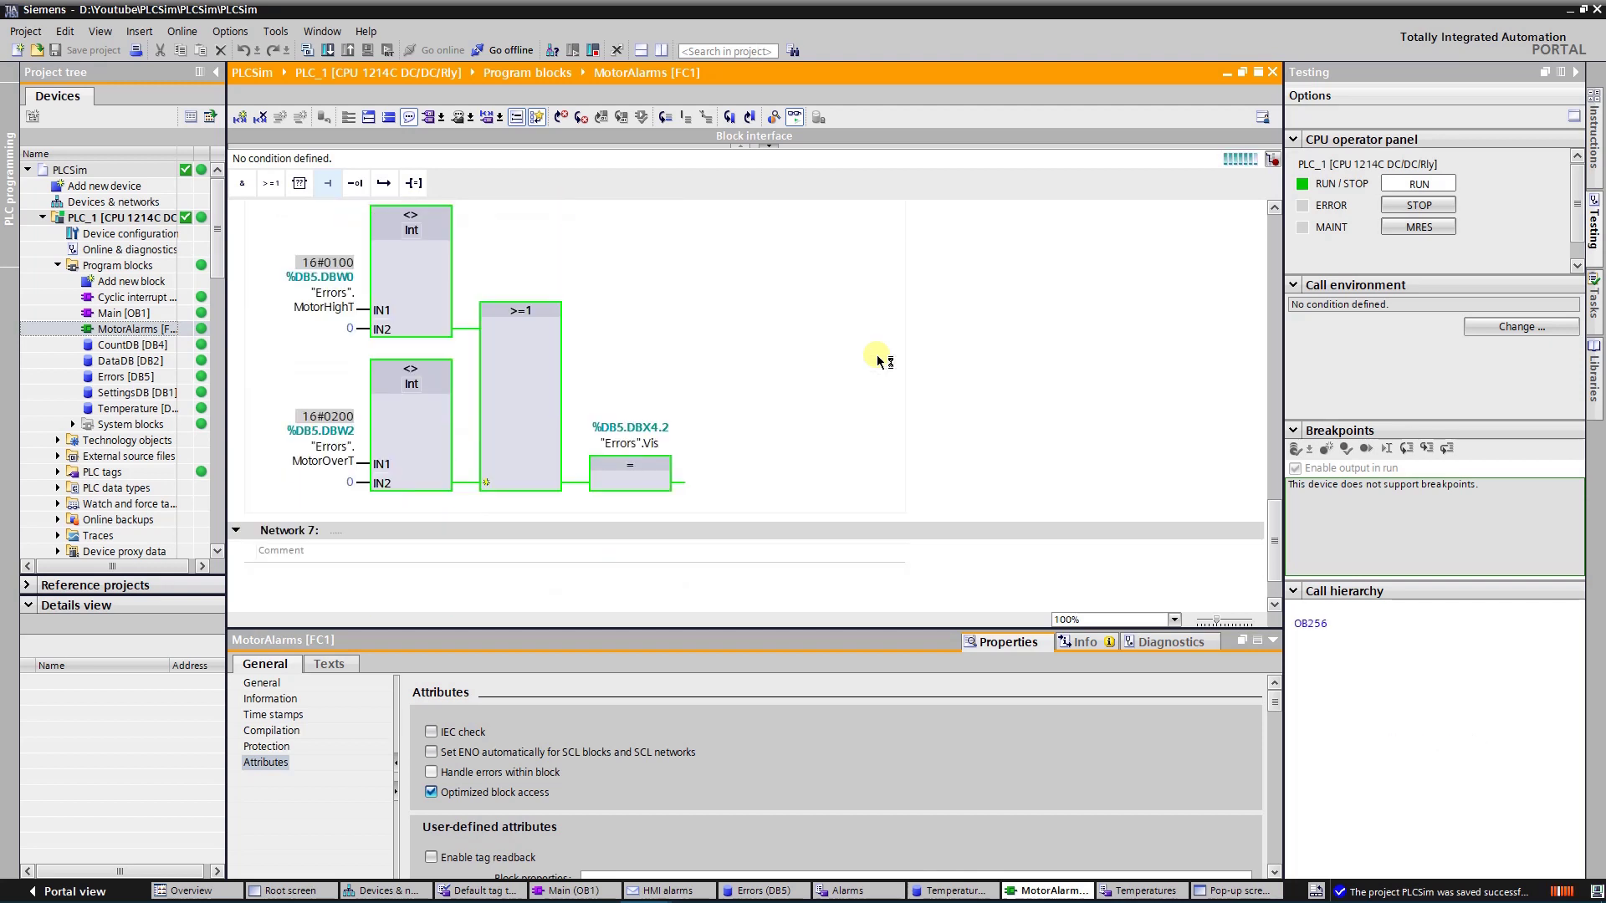
scroll(878, 356, up, 20)
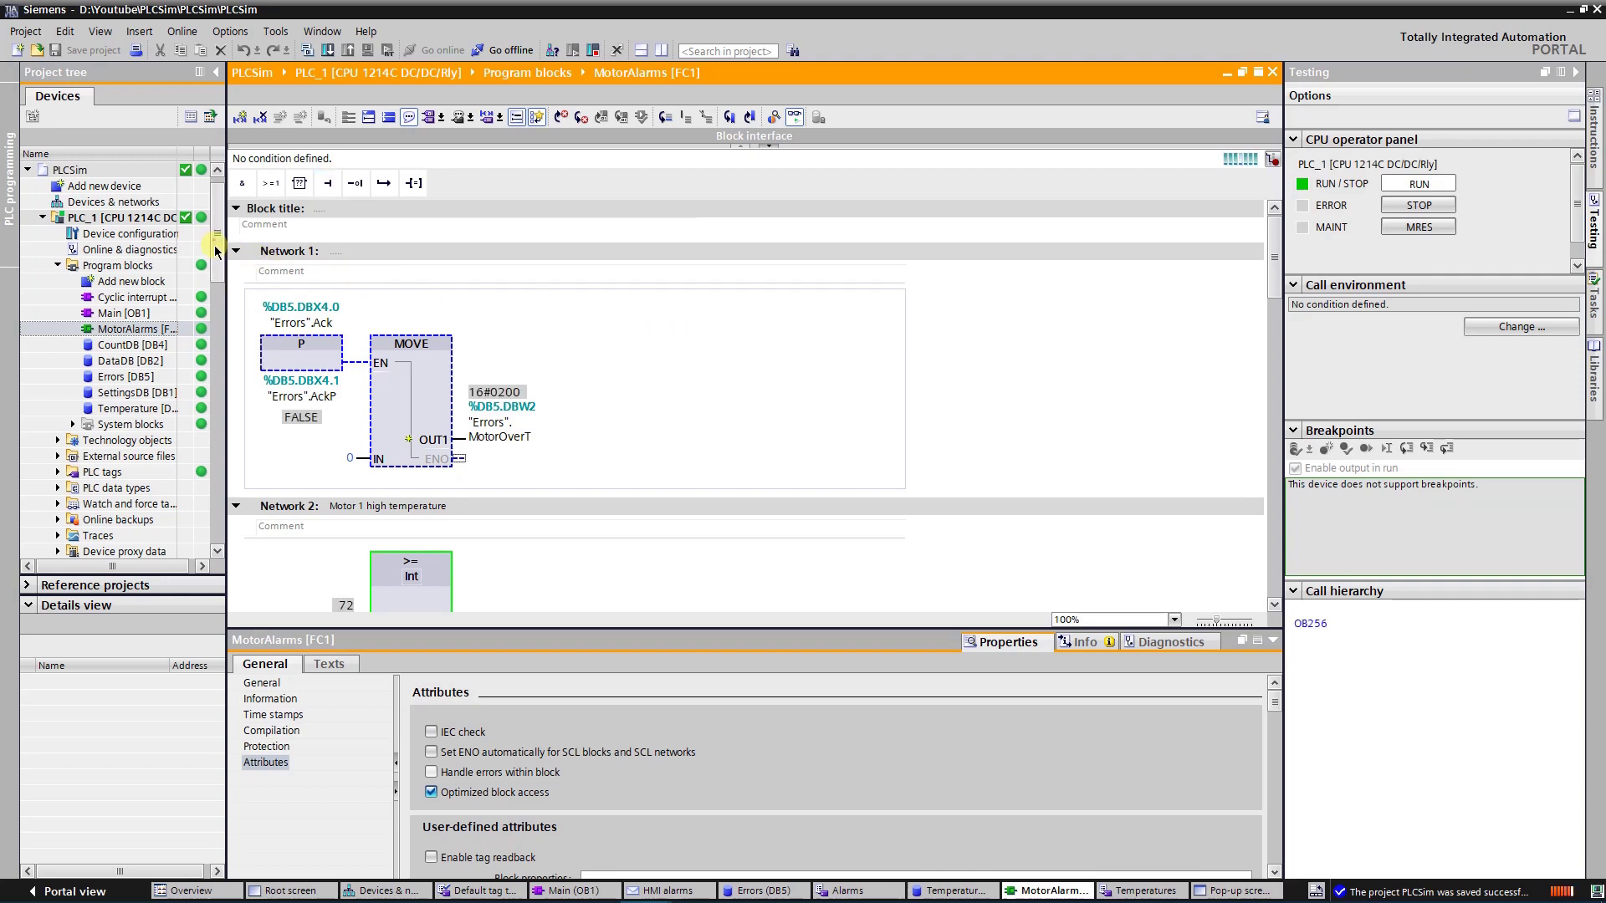
Step: Open HMI_1's Alarms tag table, then the Temperatures table with Temperature_Motor[1] and [2]
drag(215, 241, 224, 374)
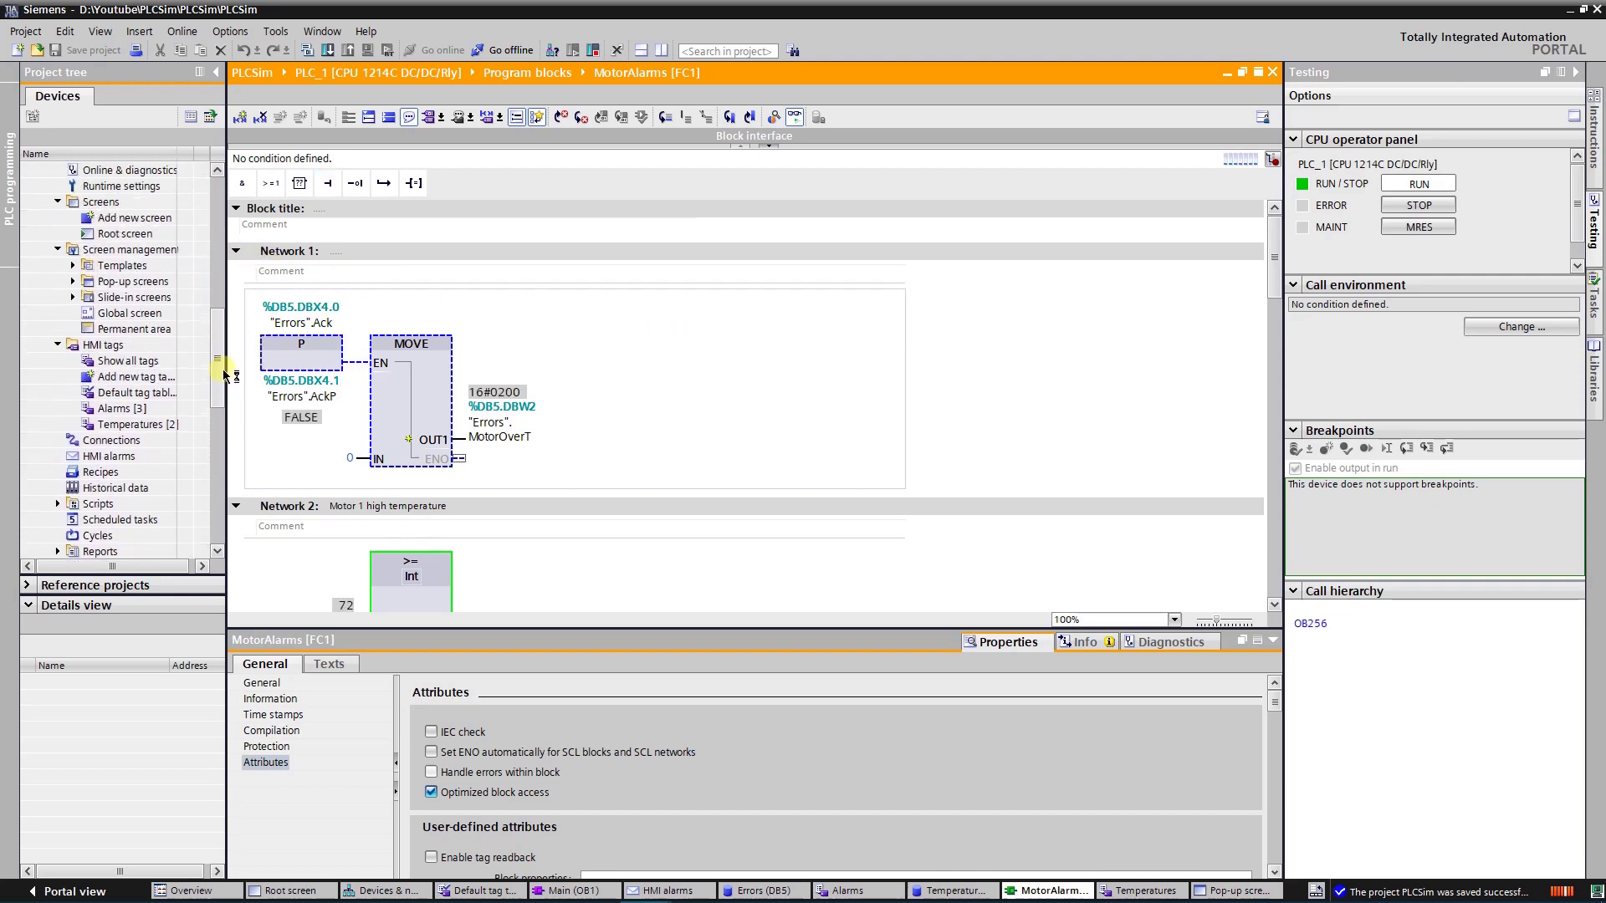
click(137, 409)
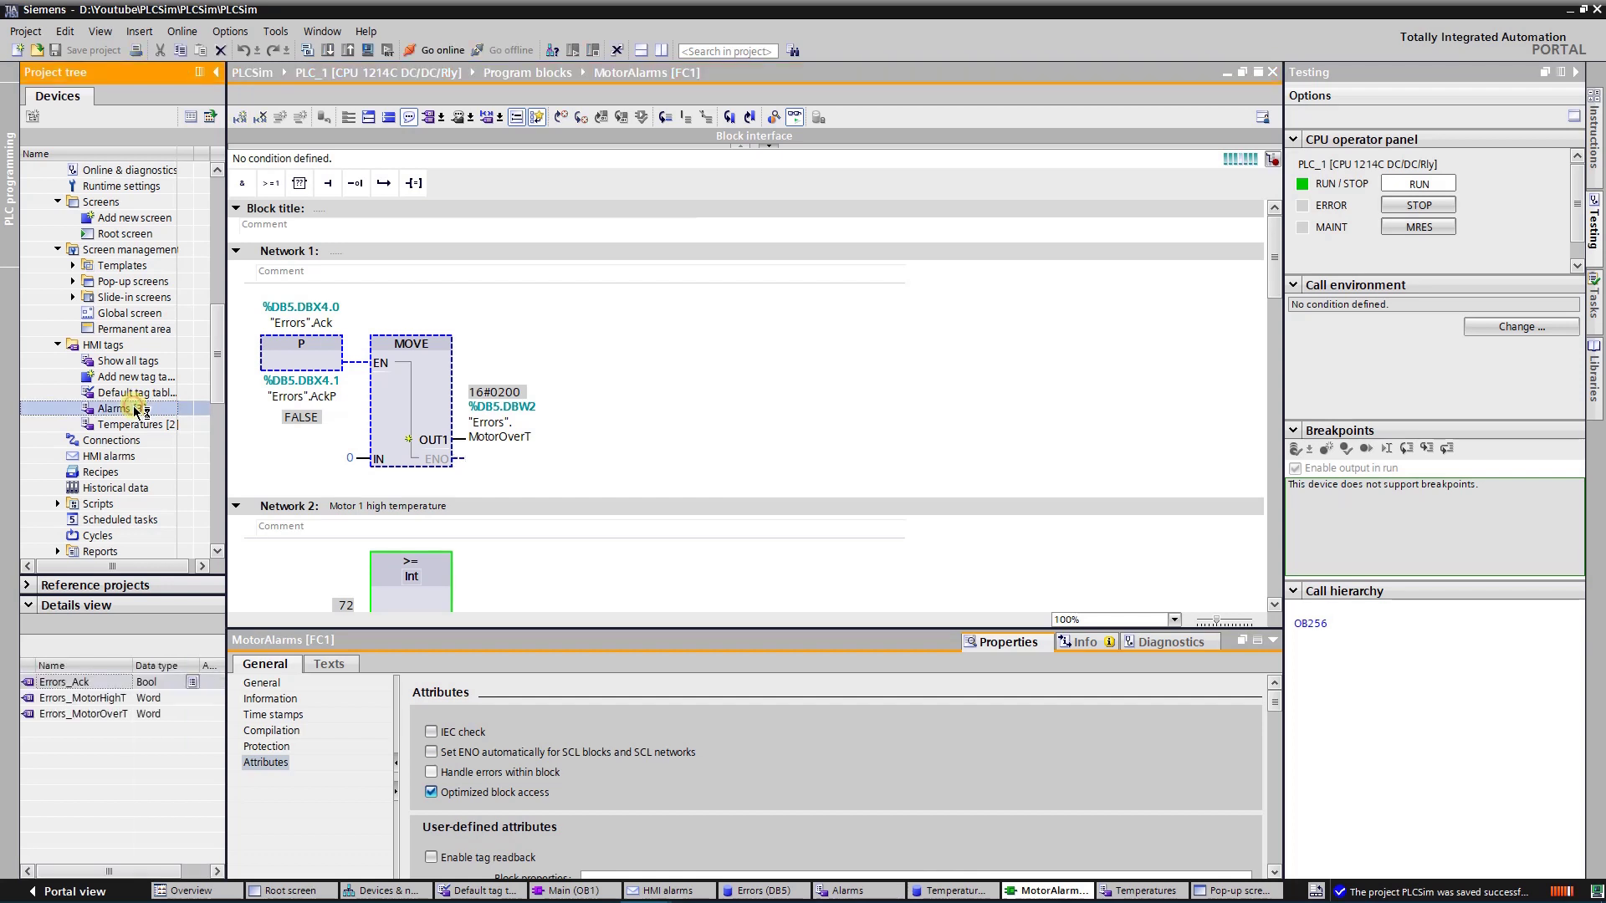
double_click(137, 408)
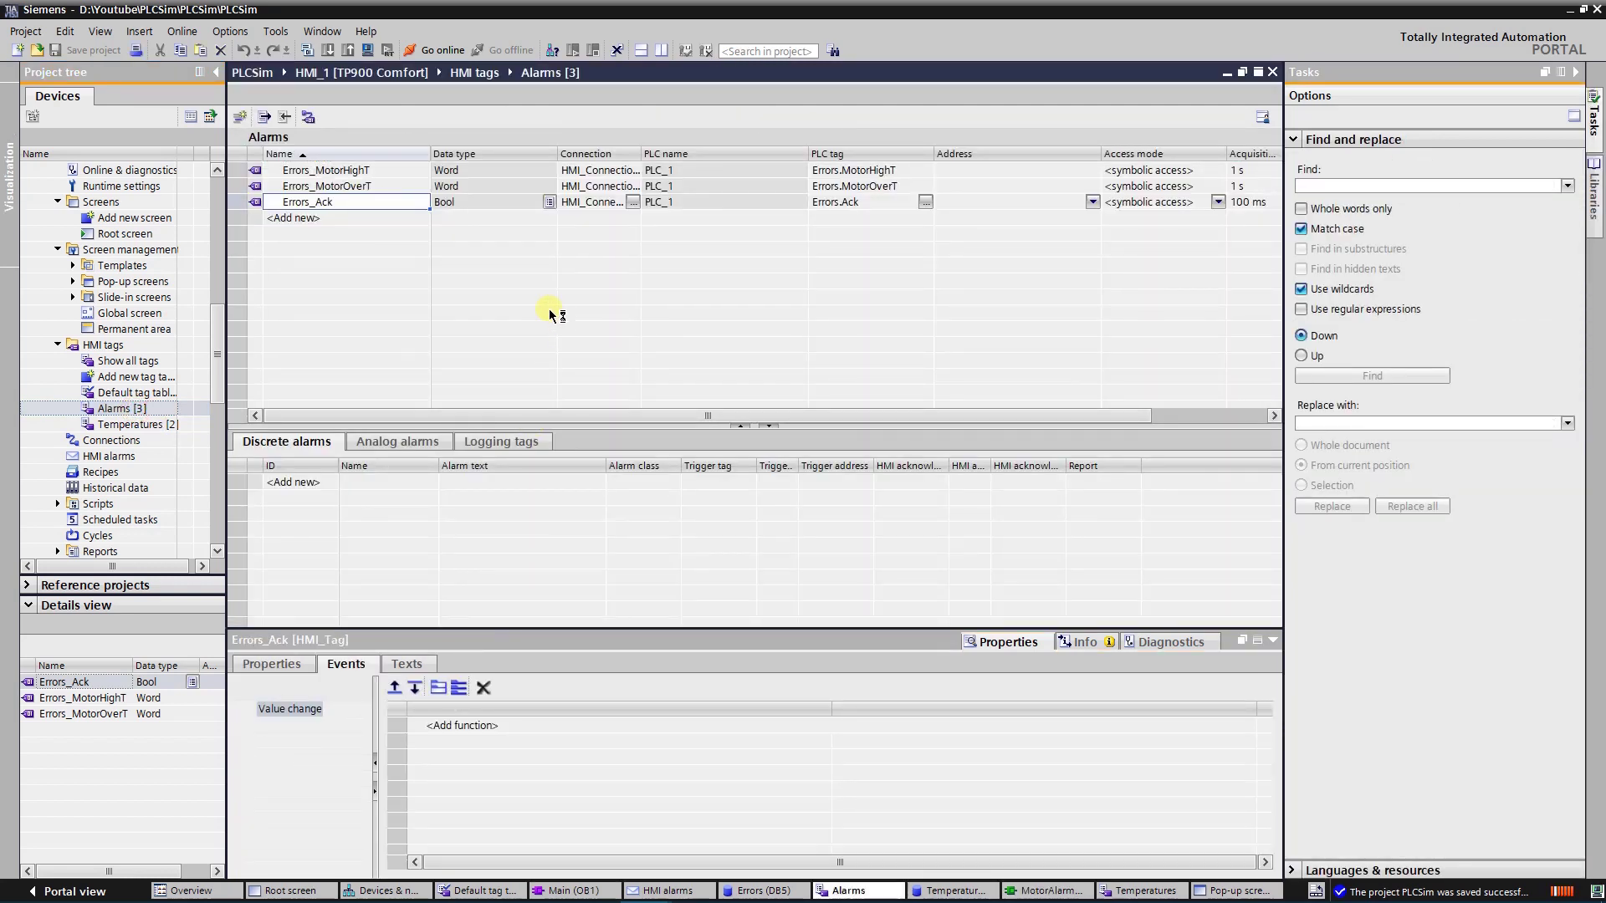
double_click(151, 427)
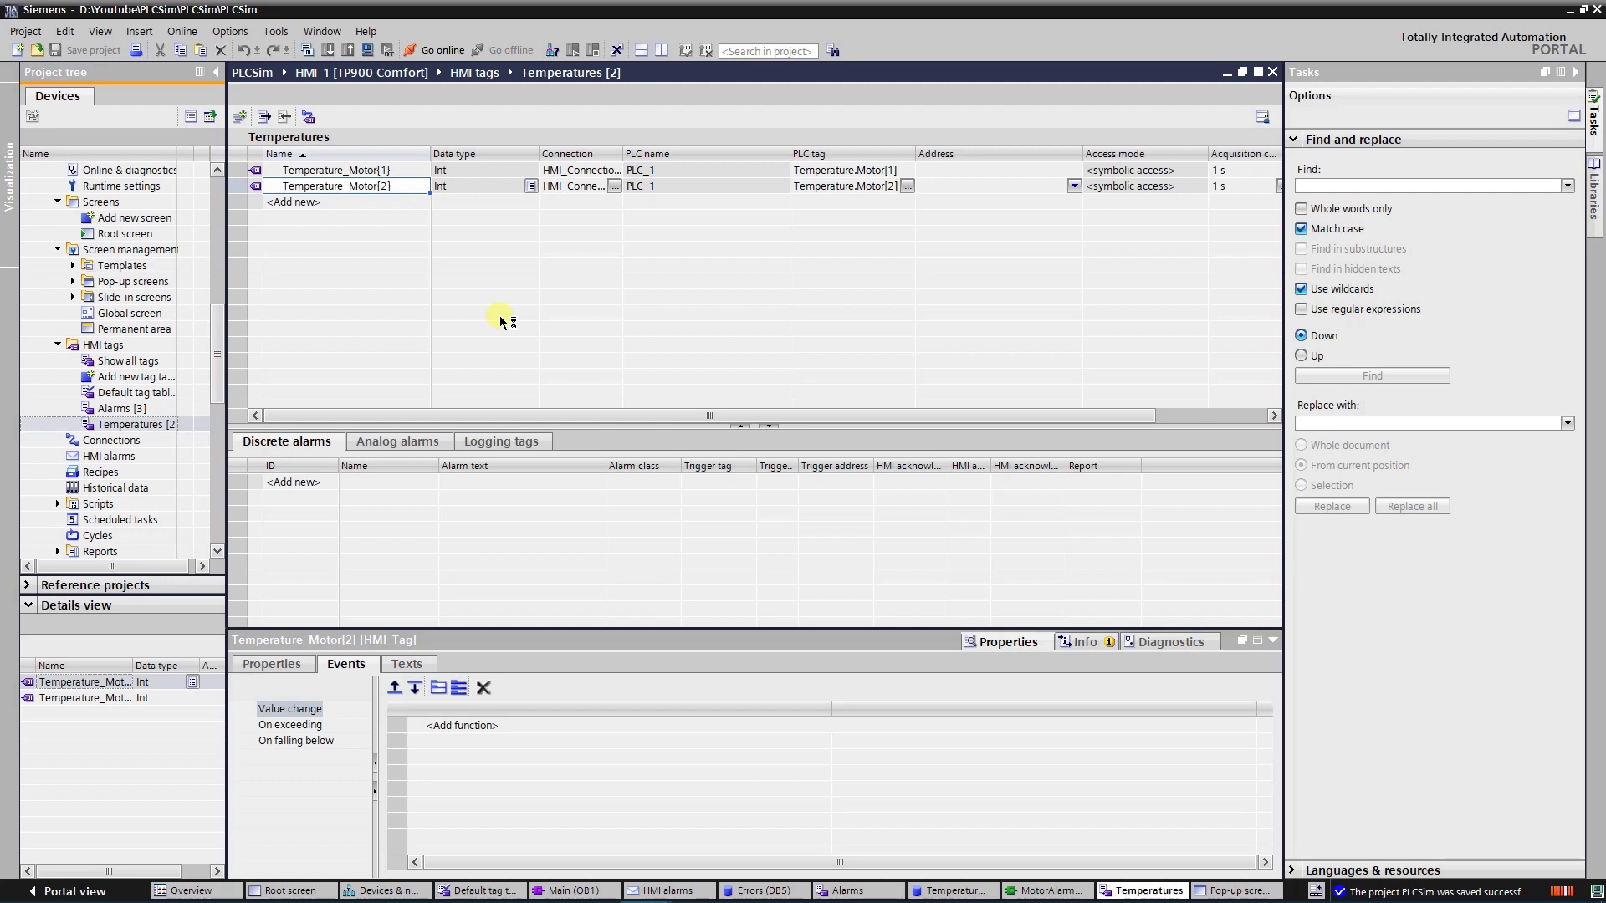
Step: Open HMI_1's HMI alarms editor showing the four motor high-temperature and overtemperature alarms
click(126, 458)
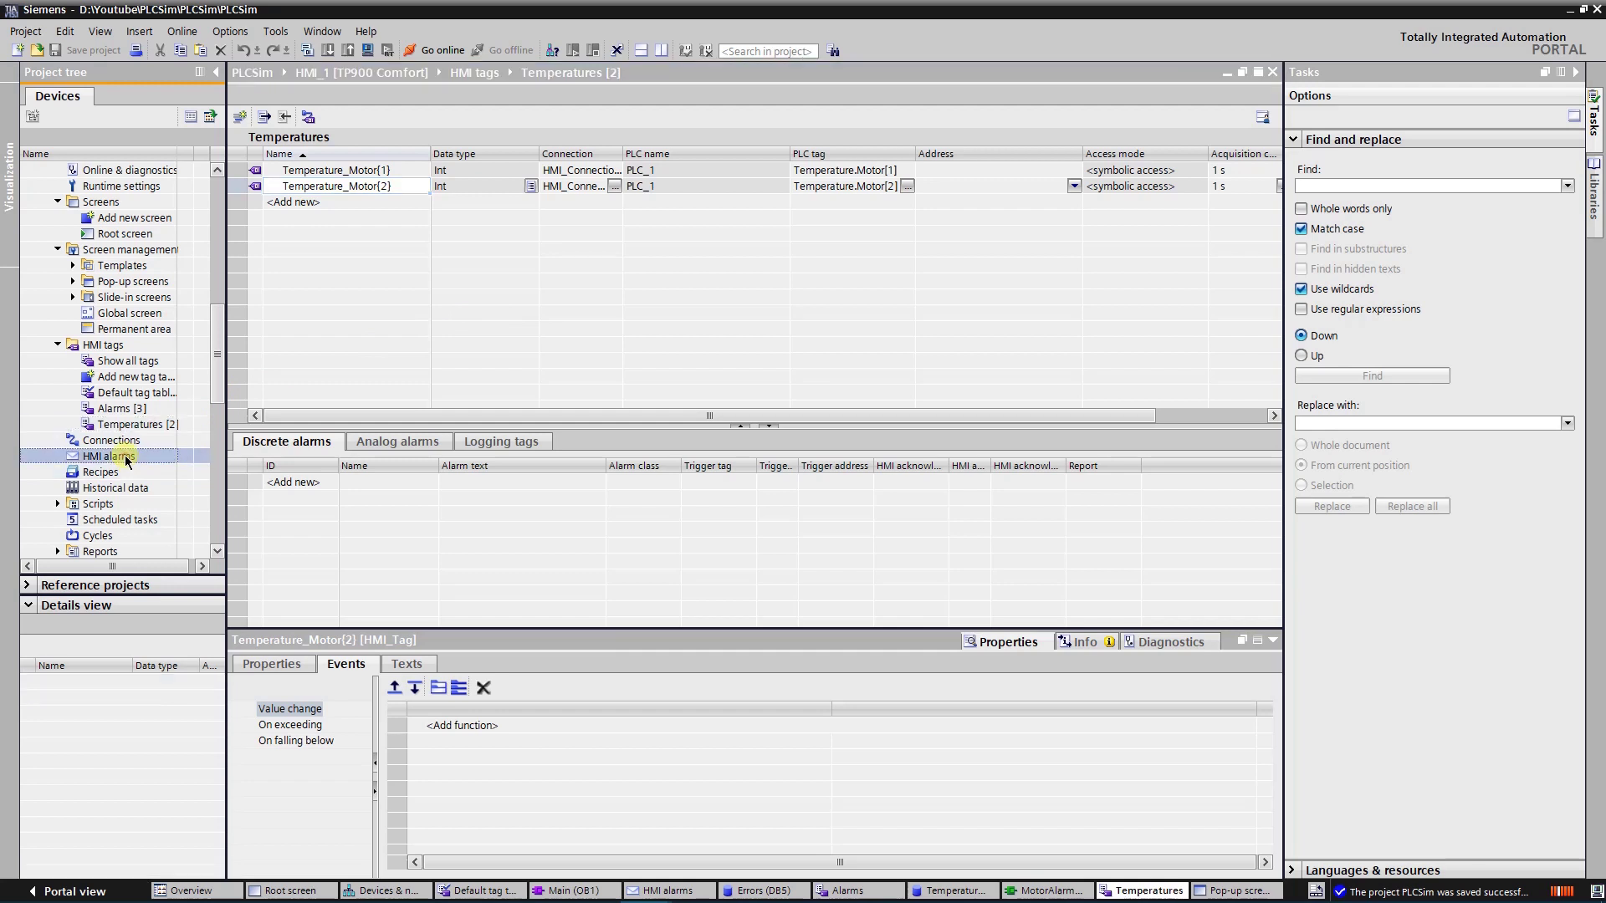
double_click(126, 457)
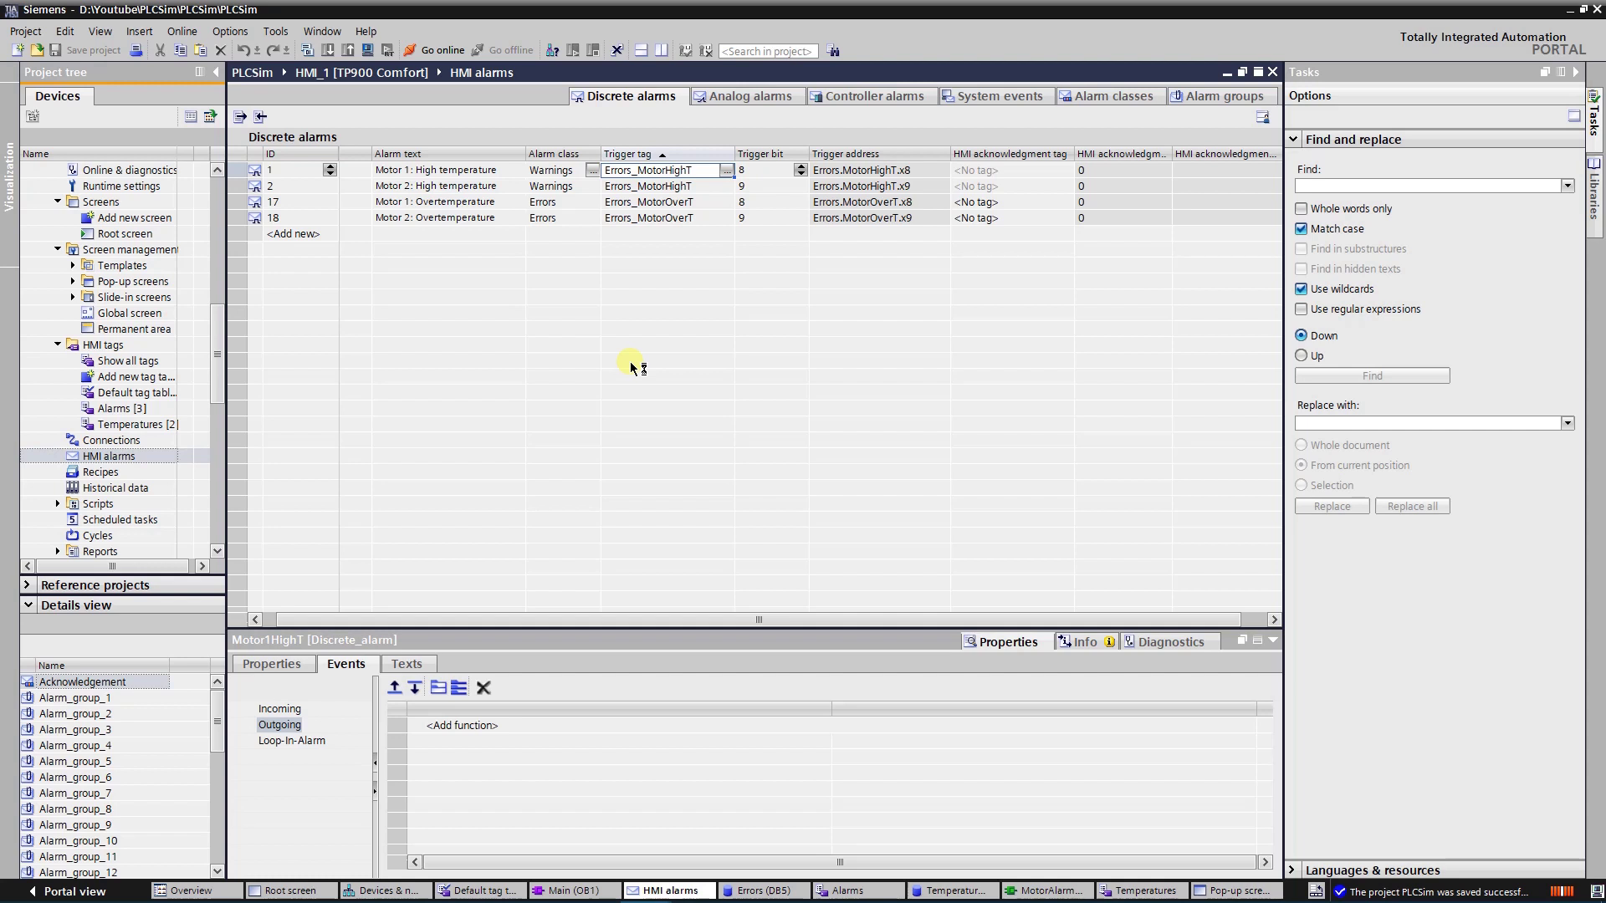
Step: Show the alarm classes and inspect the Errors and Warnings class properties
click(1121, 97)
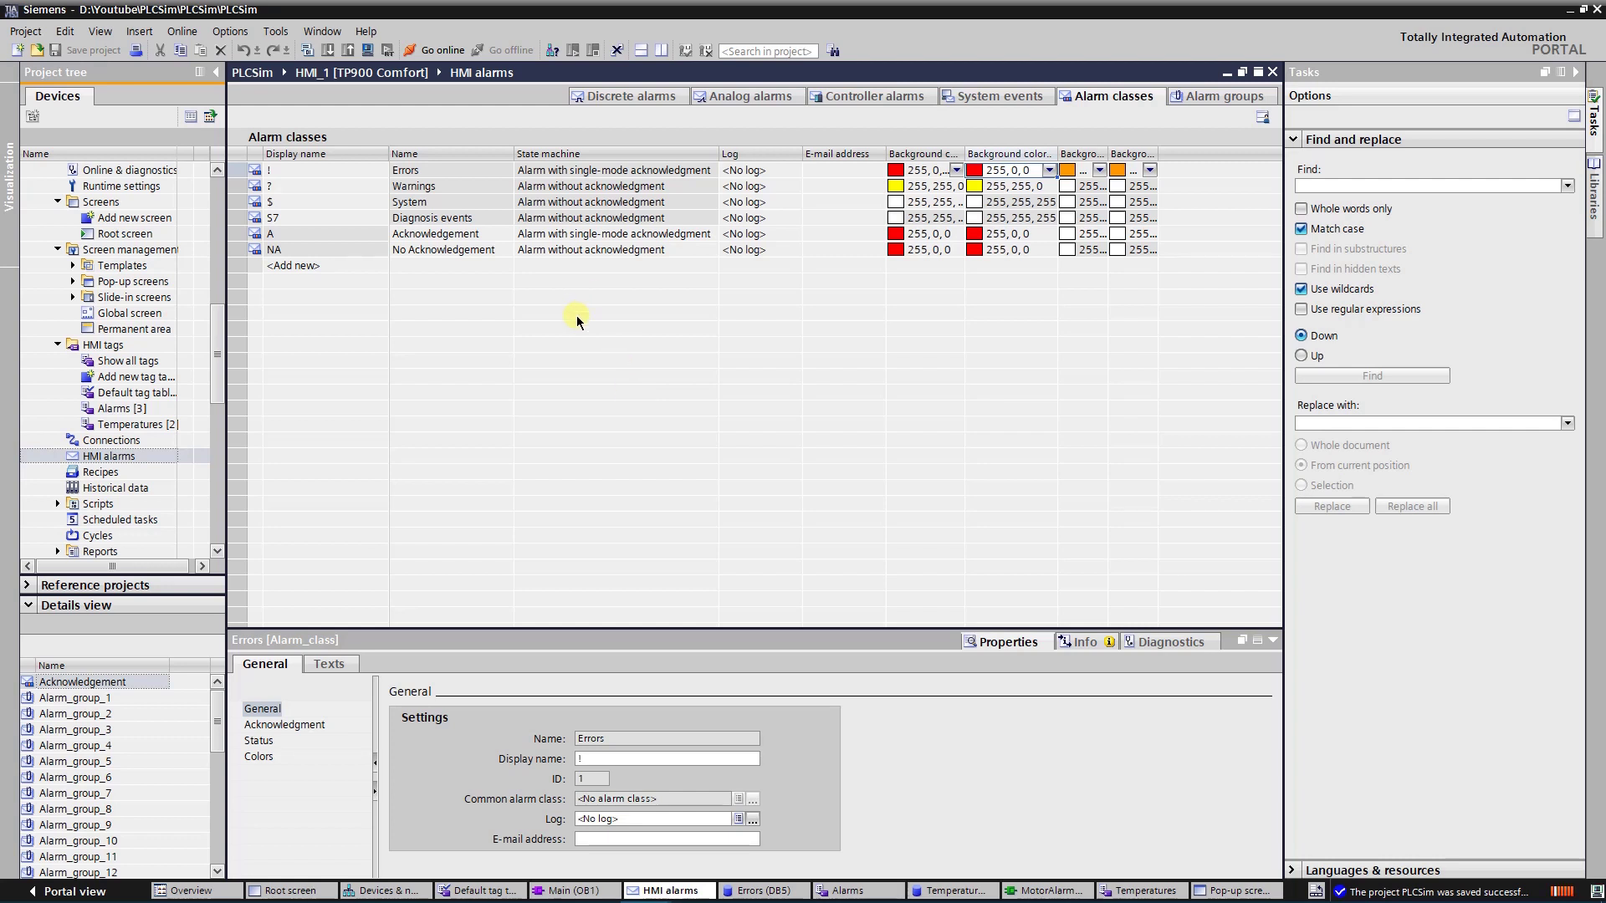
click(444, 172)
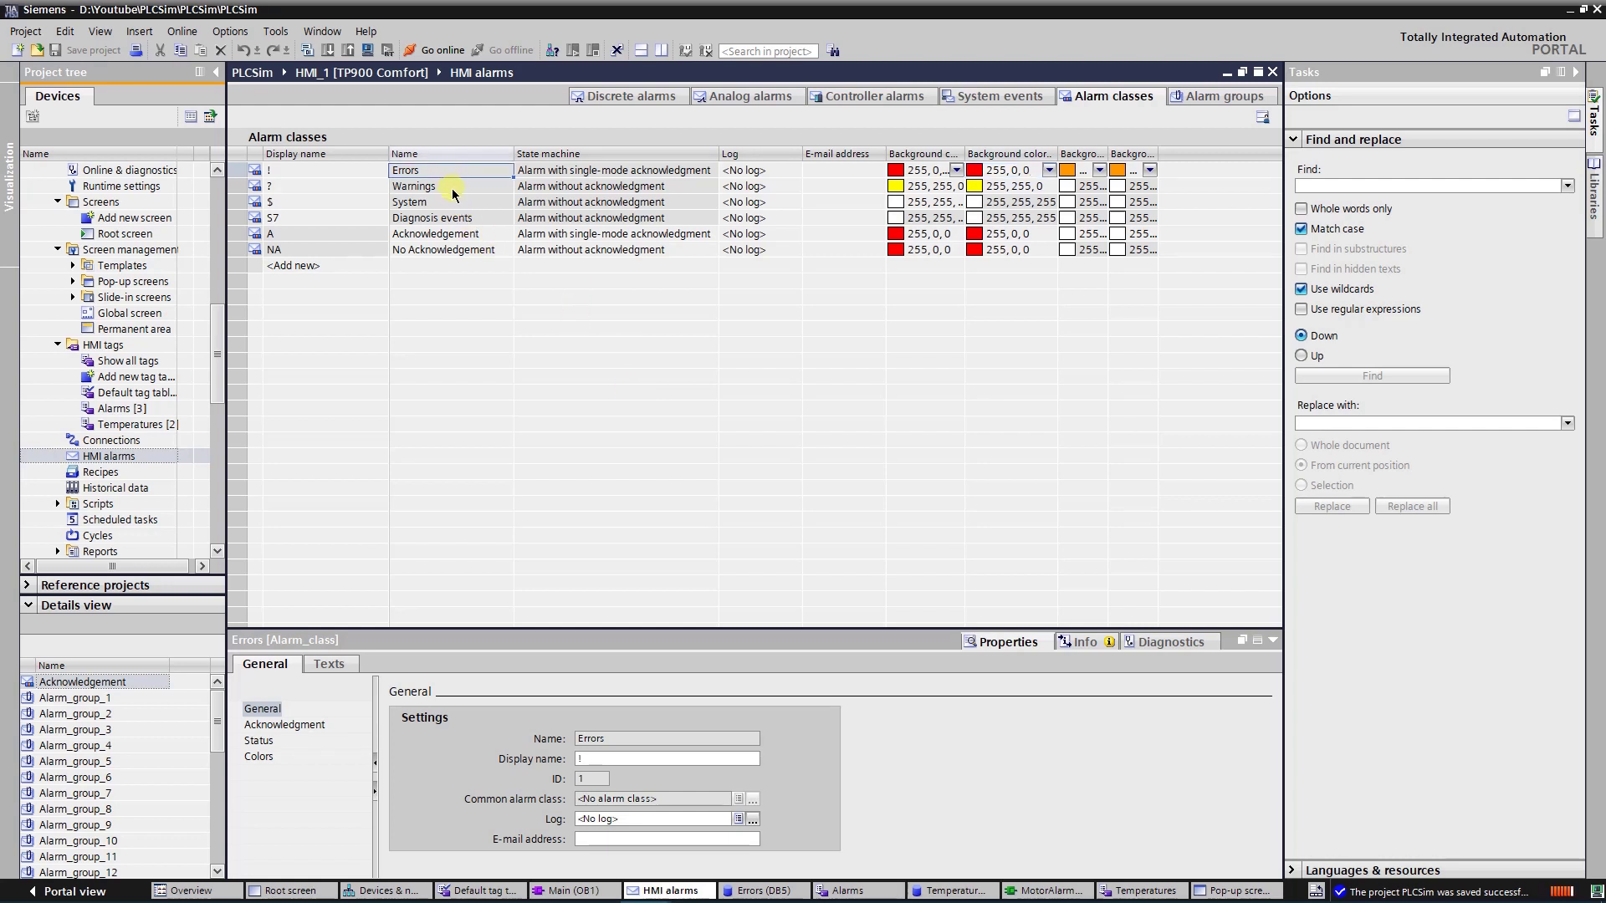
click(452, 189)
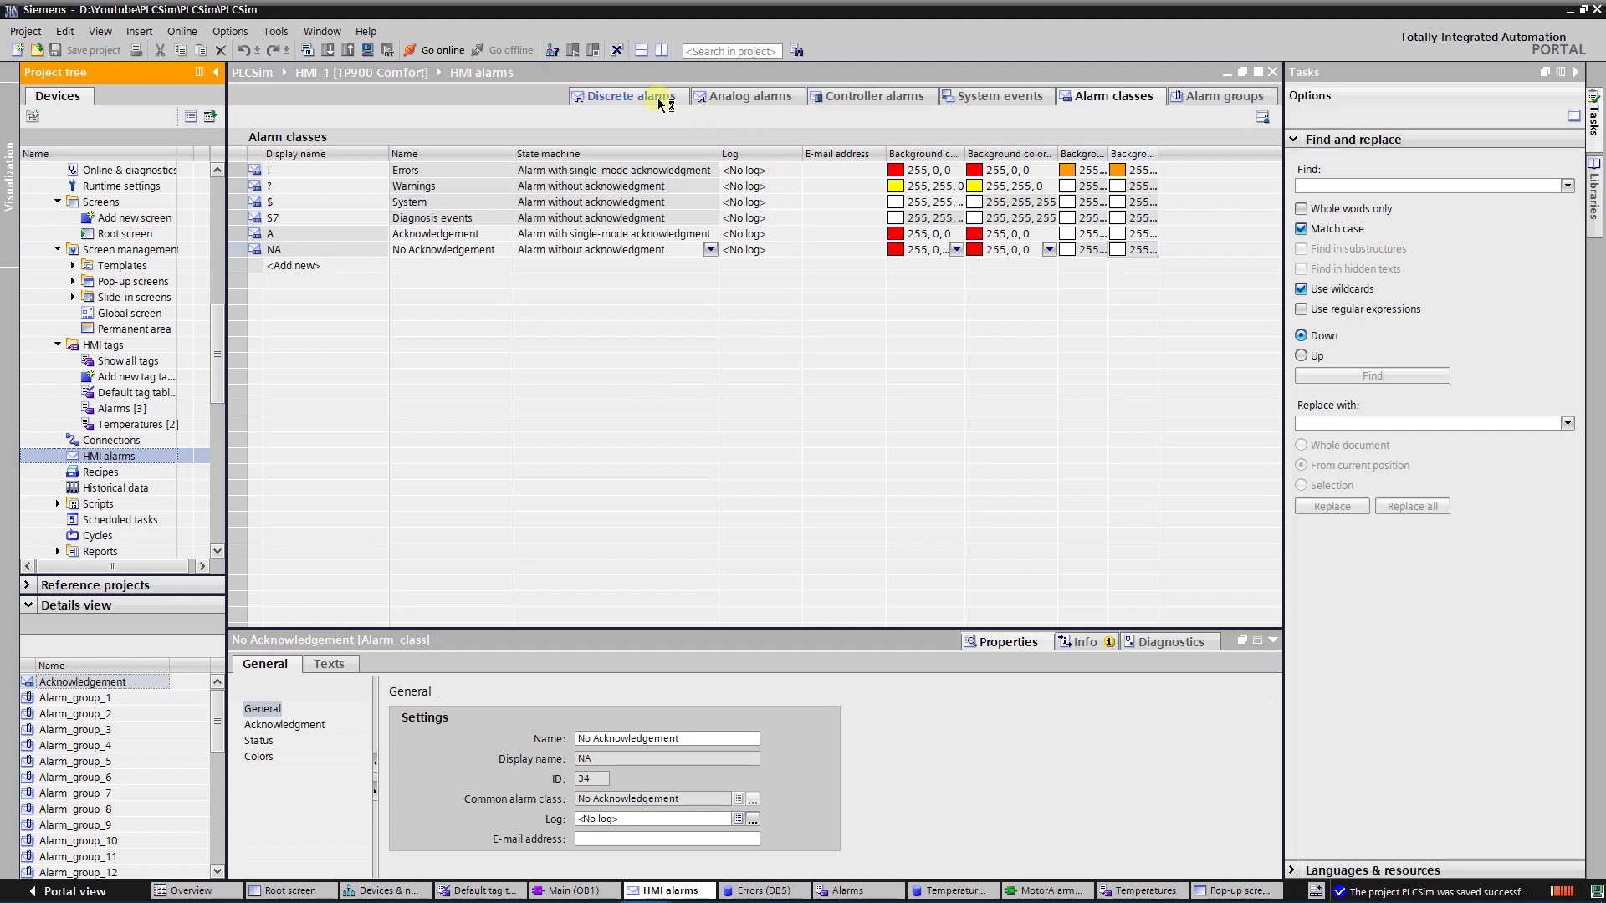
Step: Return to the Discrete alarms list with overtemperature alarms 17 and 18 in the Errors class
click(621, 95)
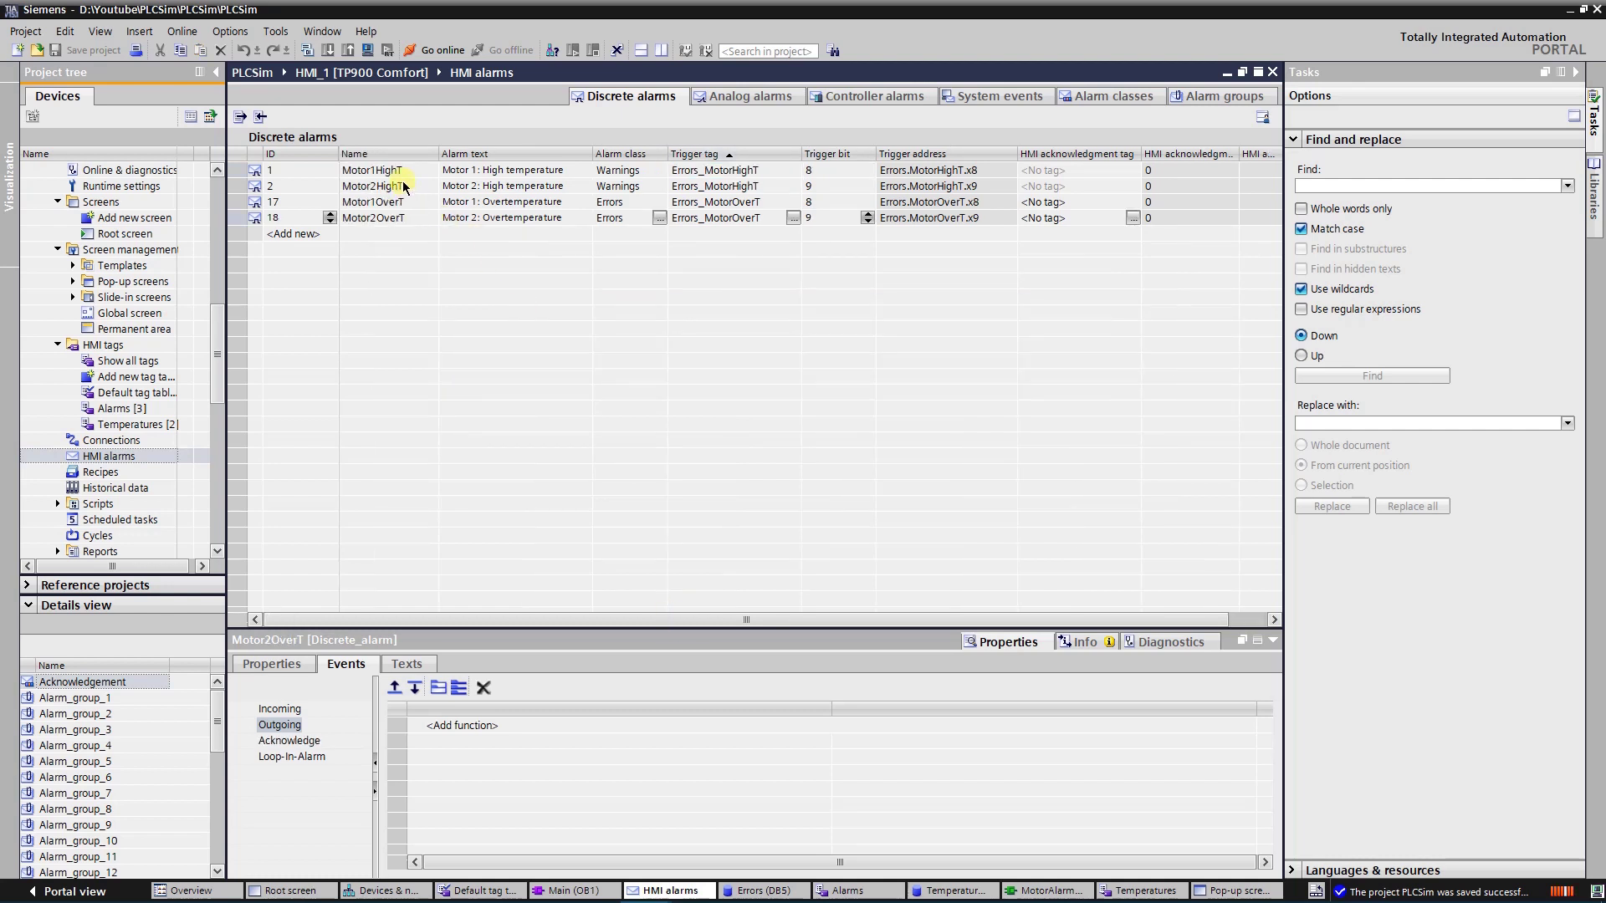
click(395, 170)
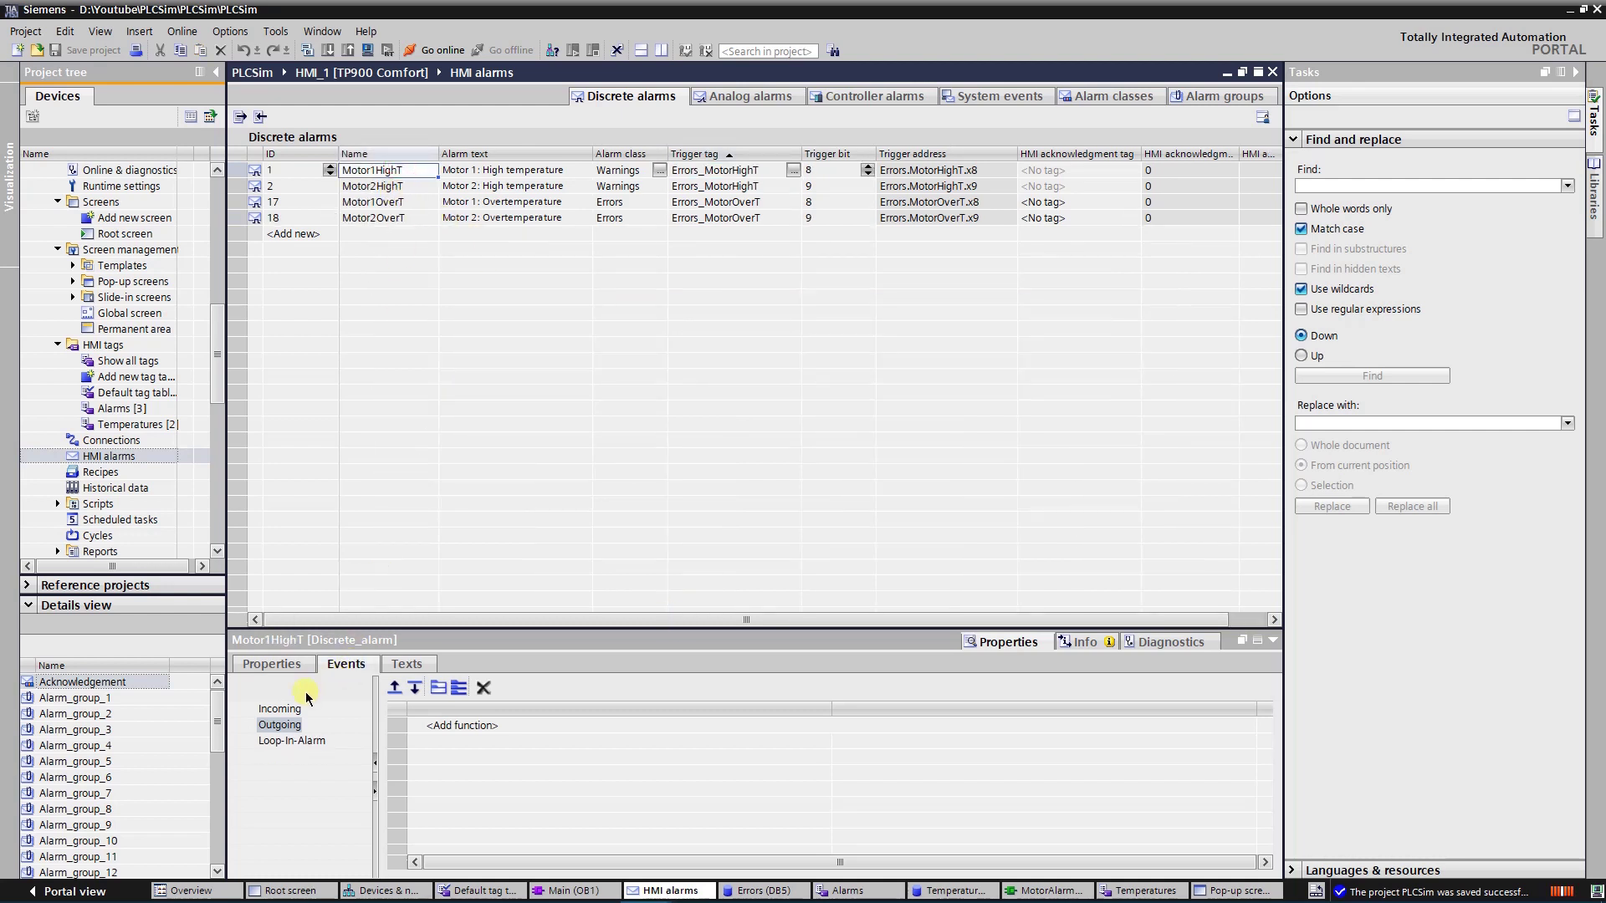
click(493, 170)
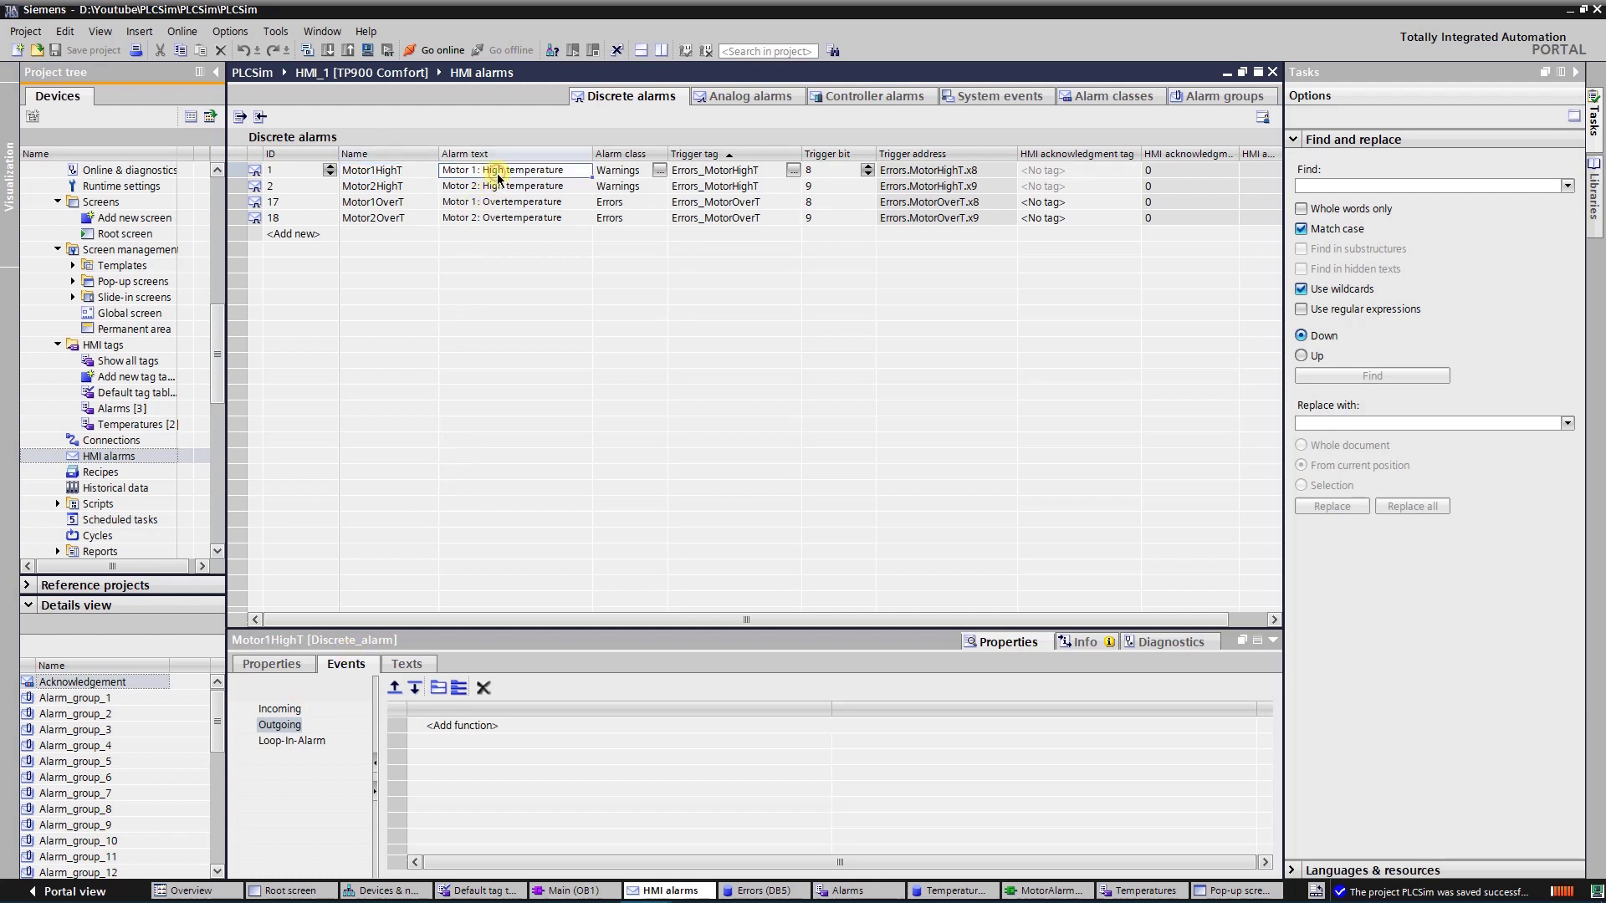
click(273, 667)
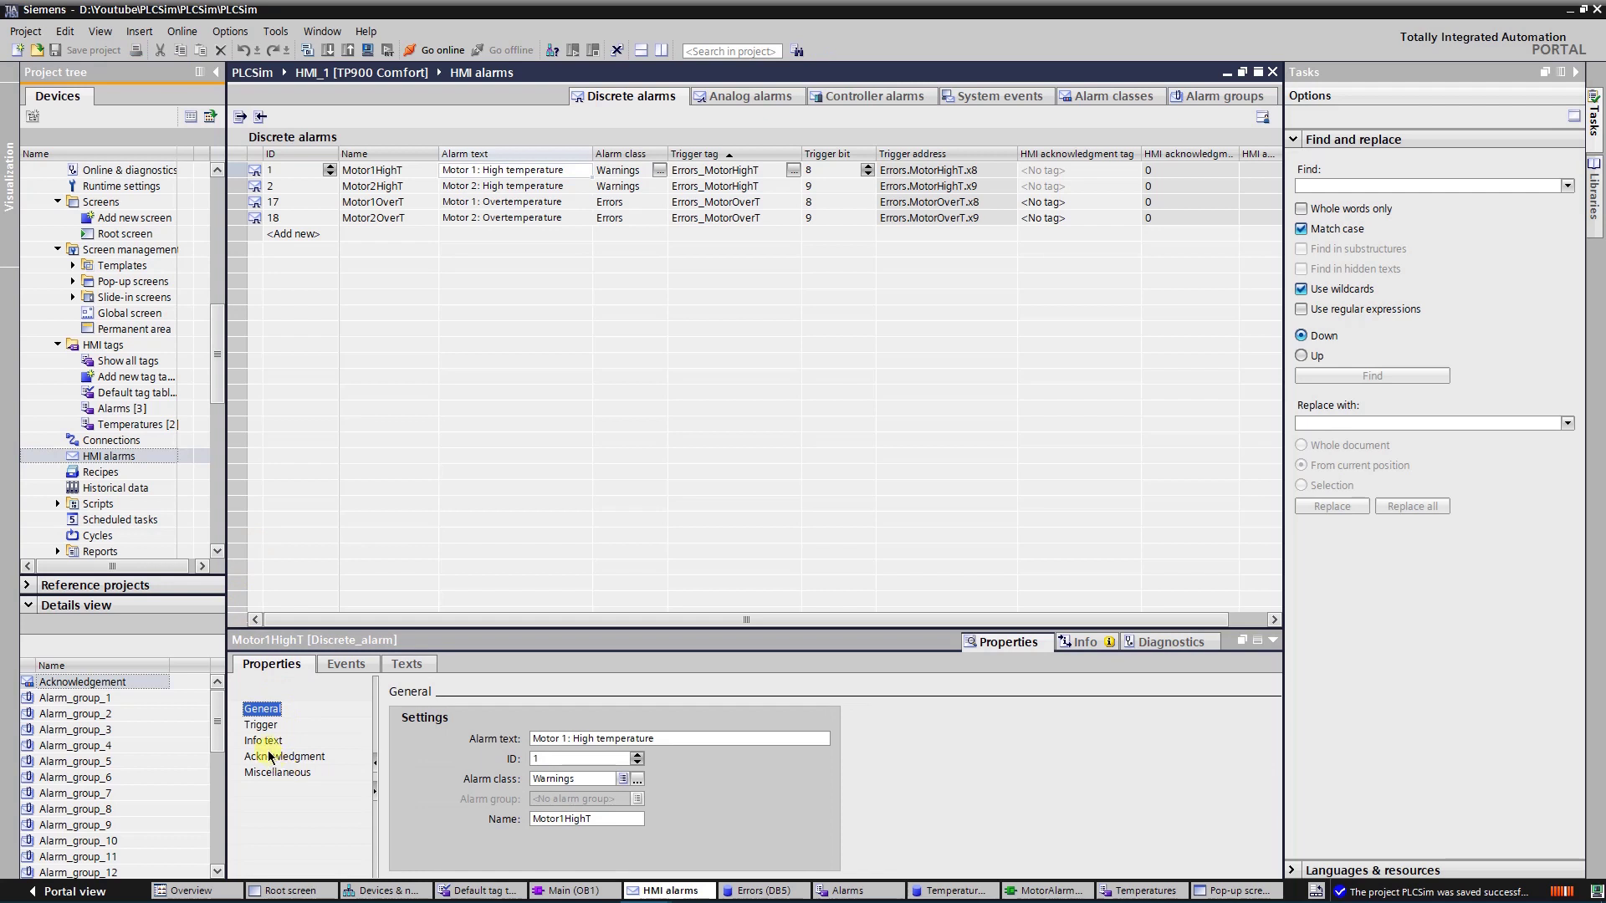
click(270, 742)
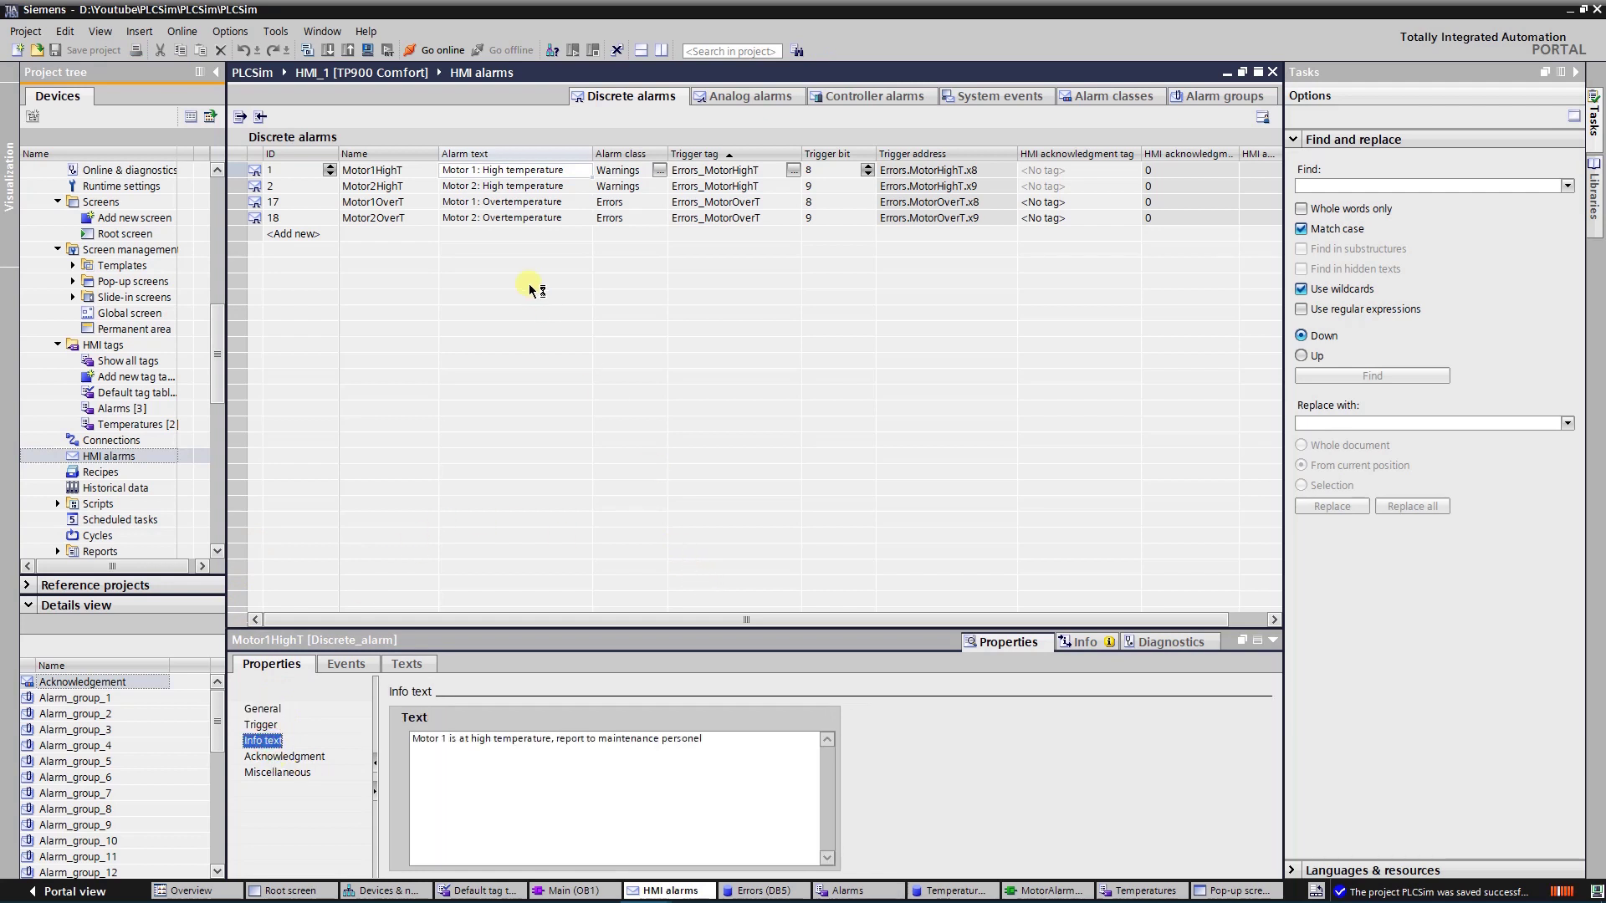
click(507, 186)
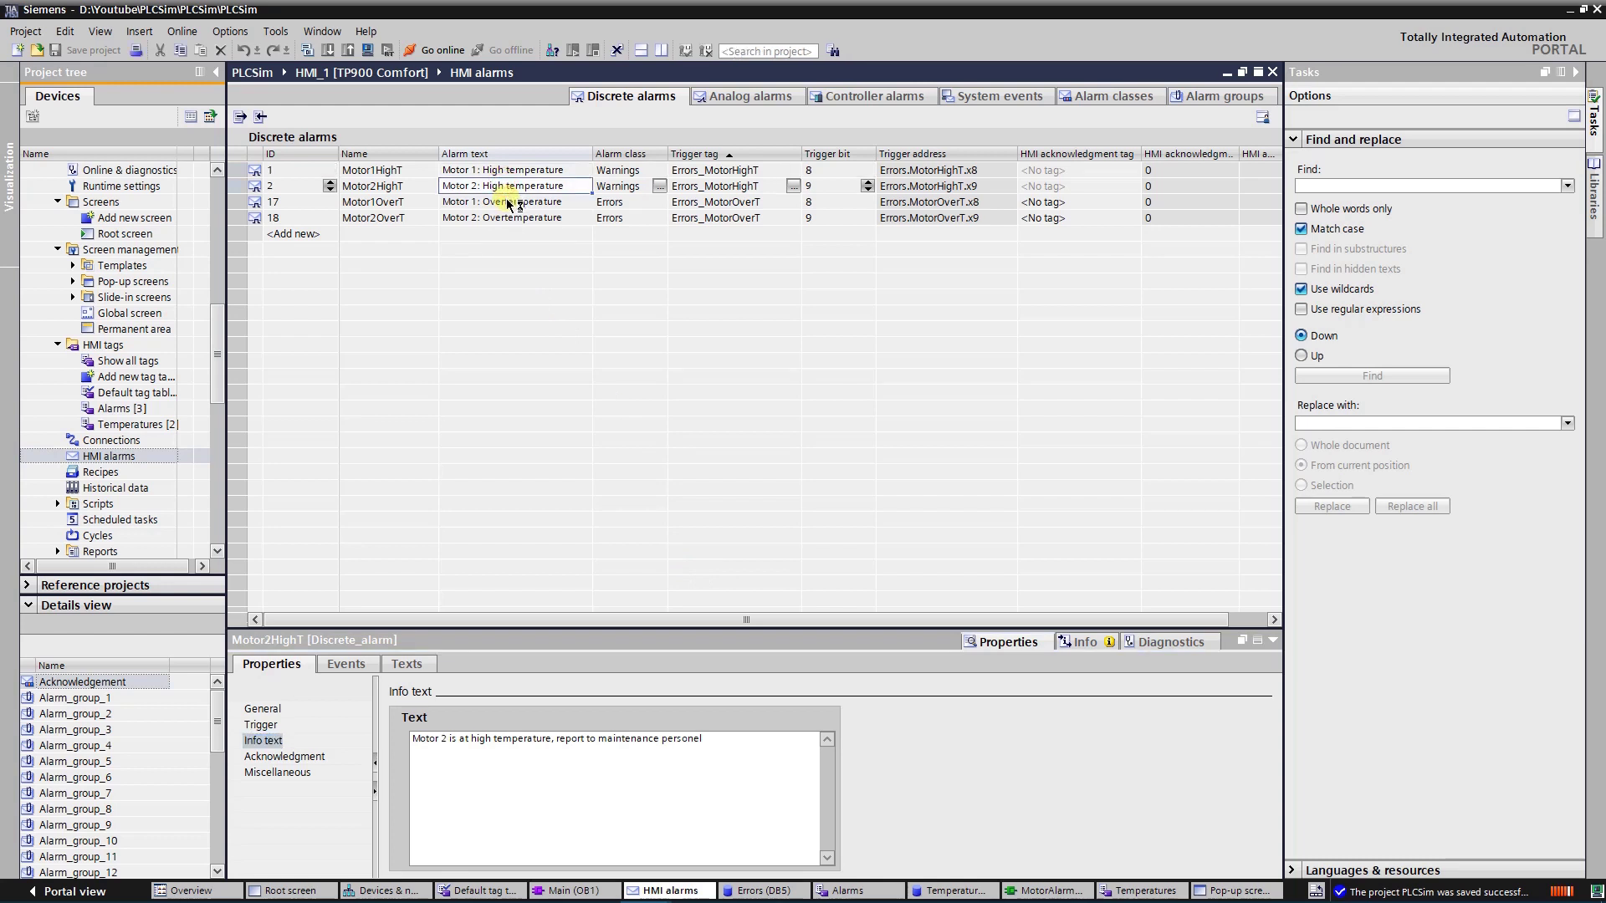
click(512, 203)
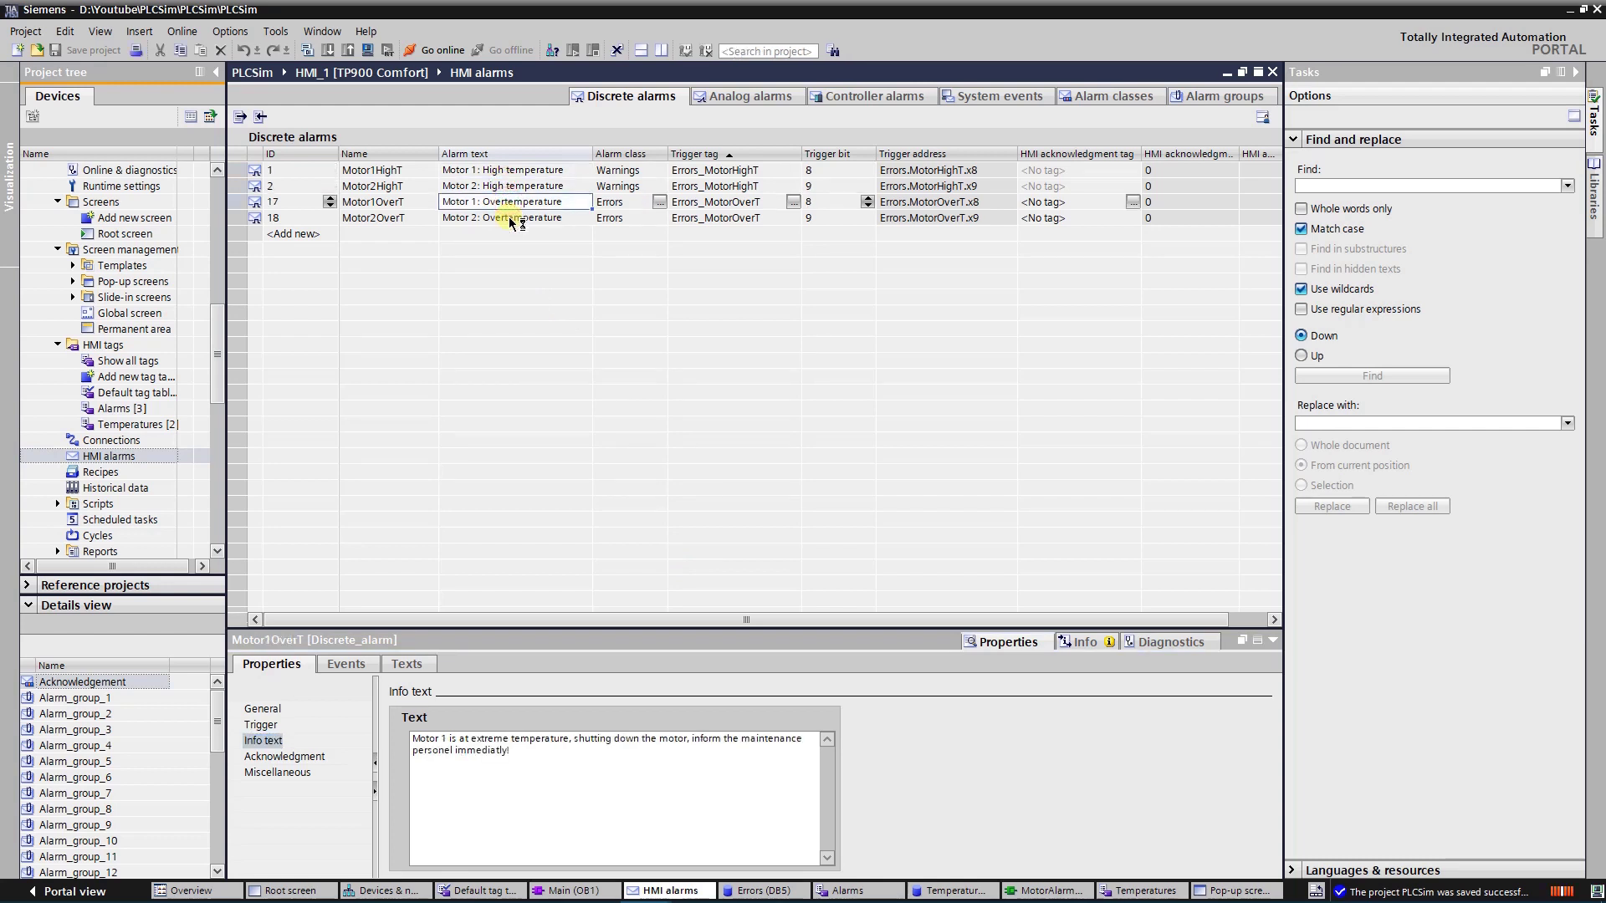
click(512, 219)
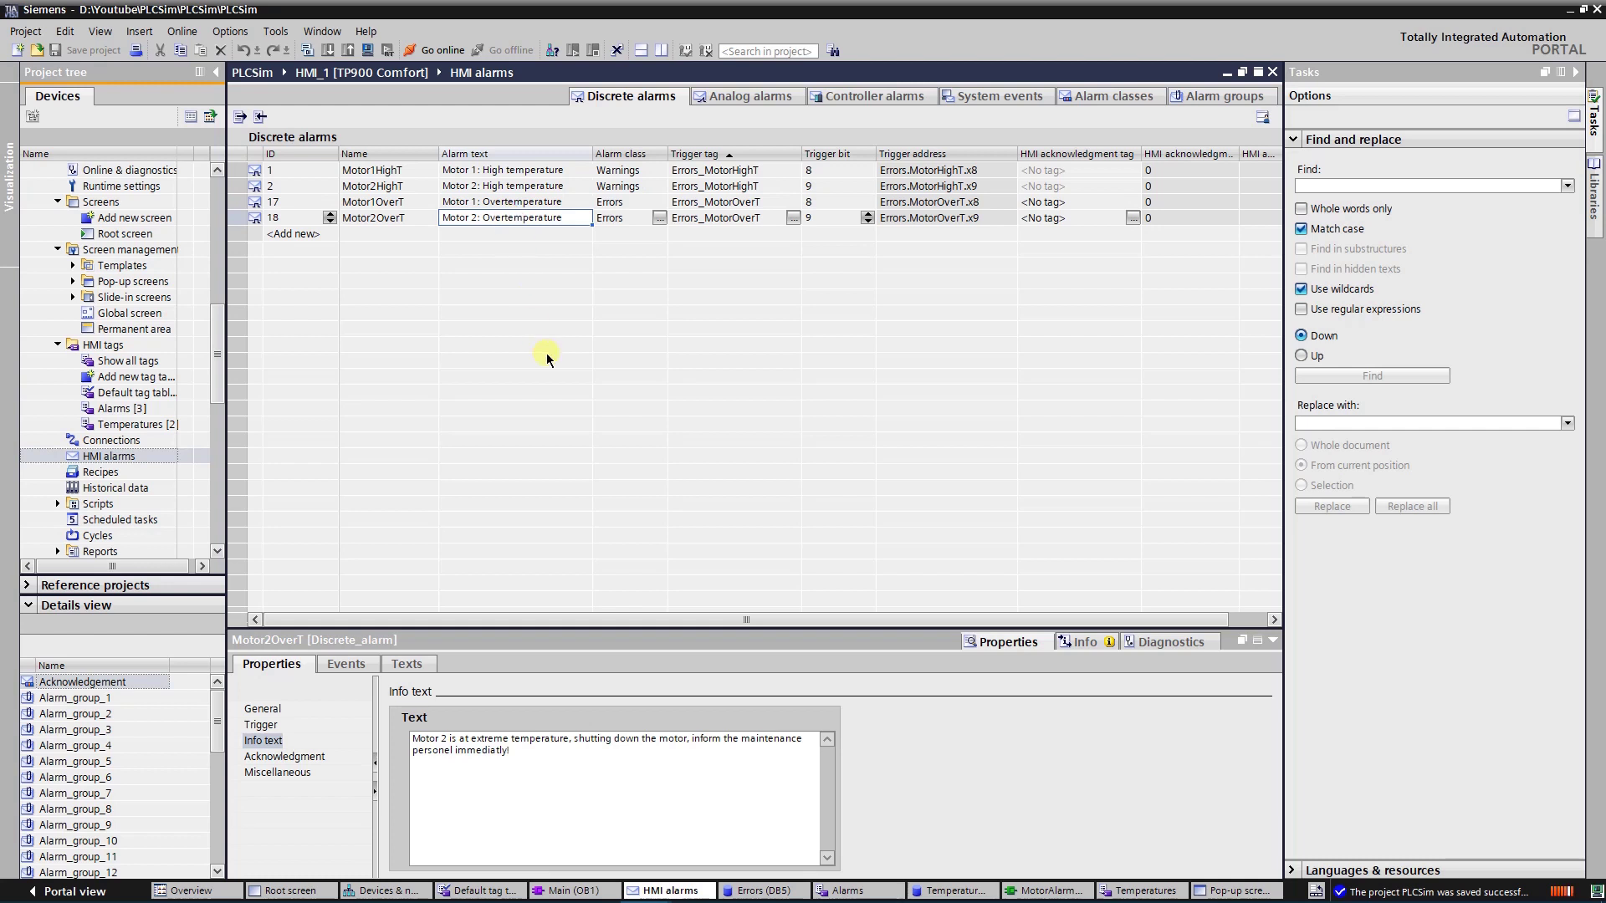
key(End)
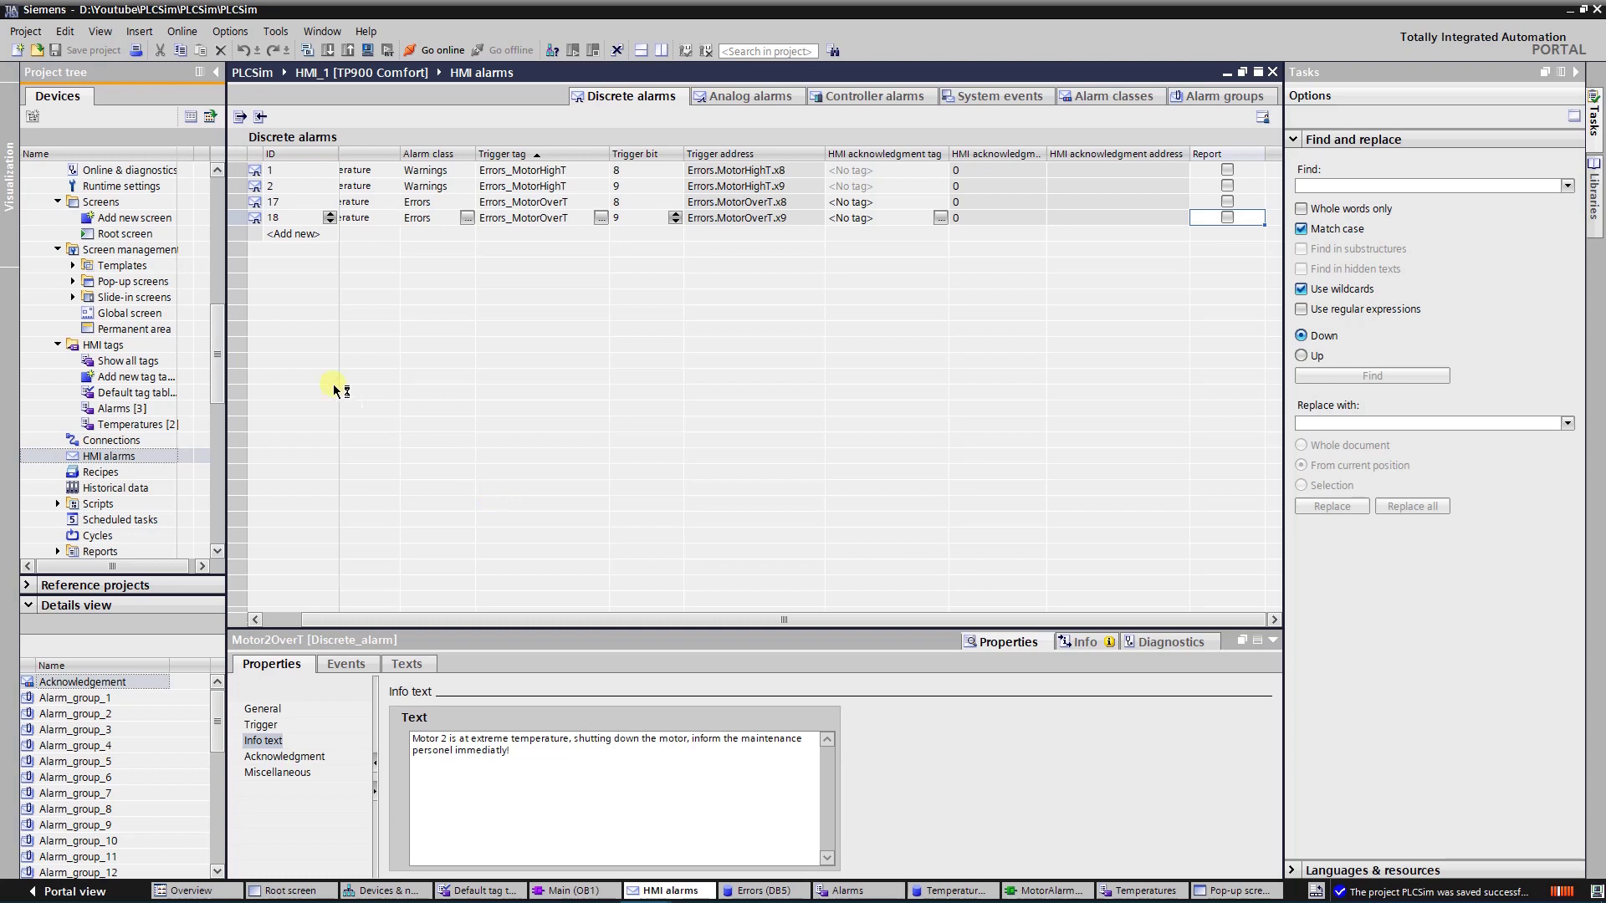
Step: Expand the Pop-up screens group in the project tree and open Pop-up screen_1
double_click(126, 235)
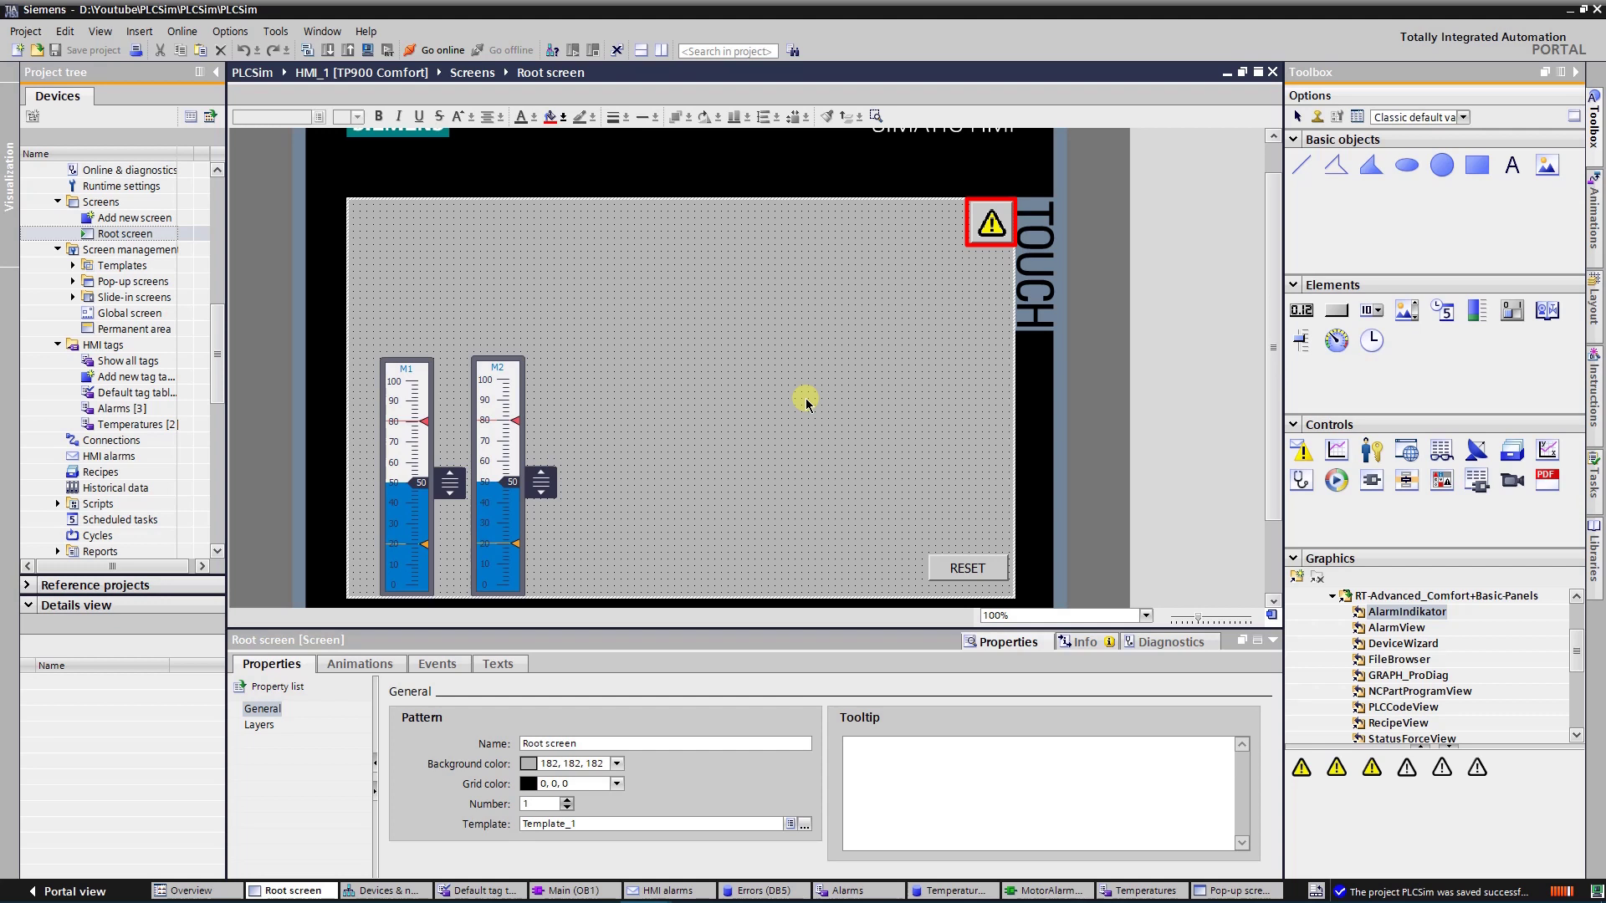
scroll(733, 346, up, 2)
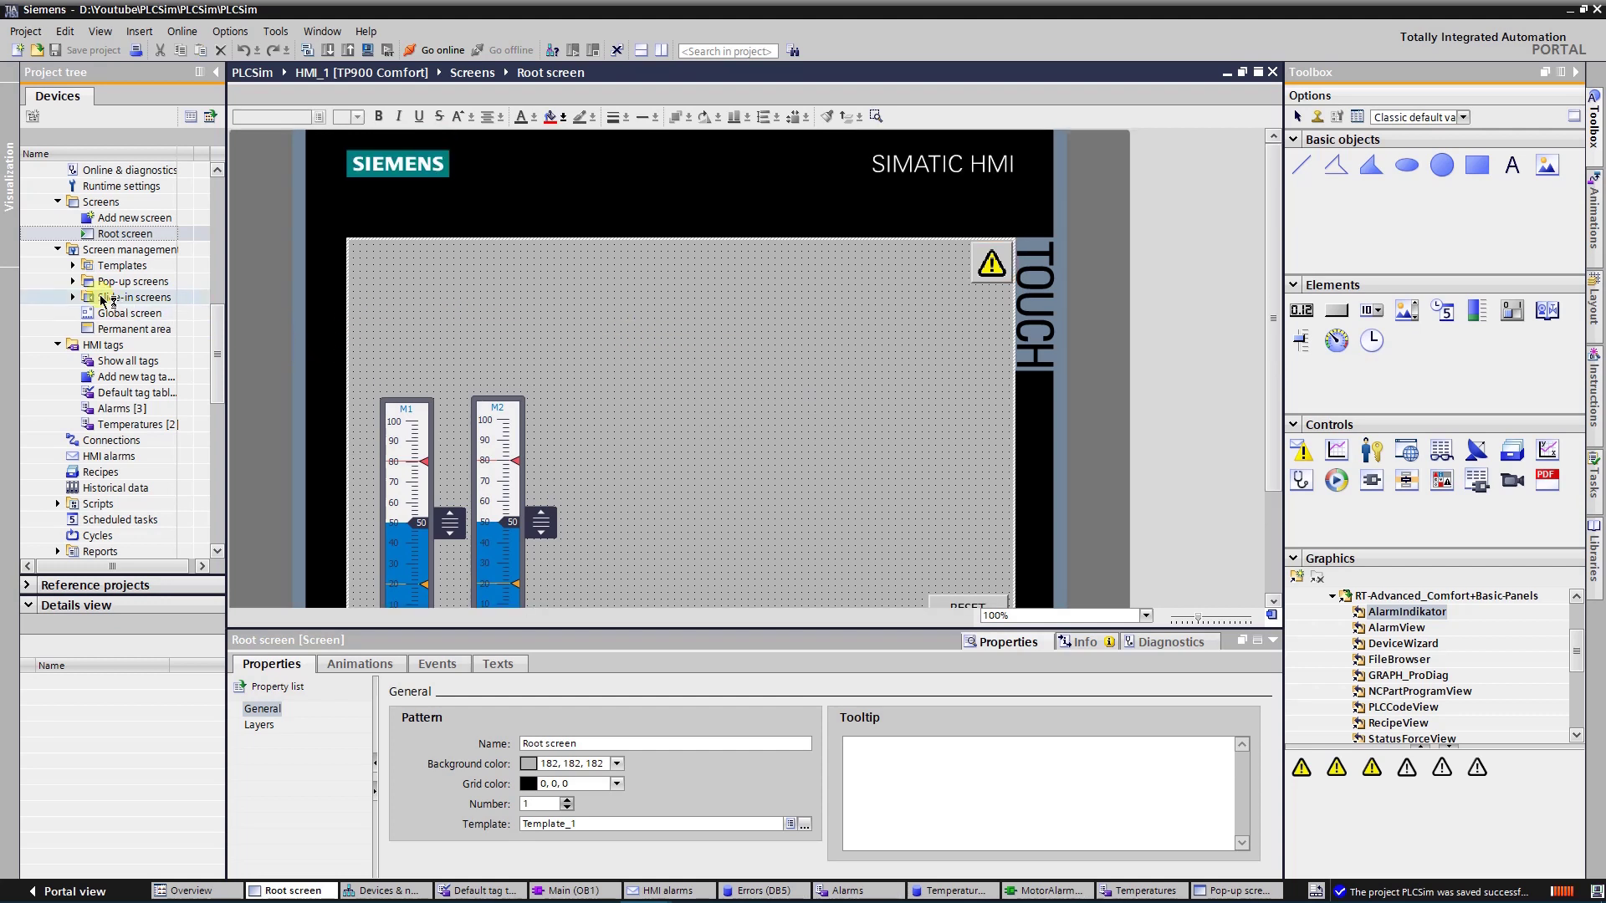
click(73, 282)
click(74, 283)
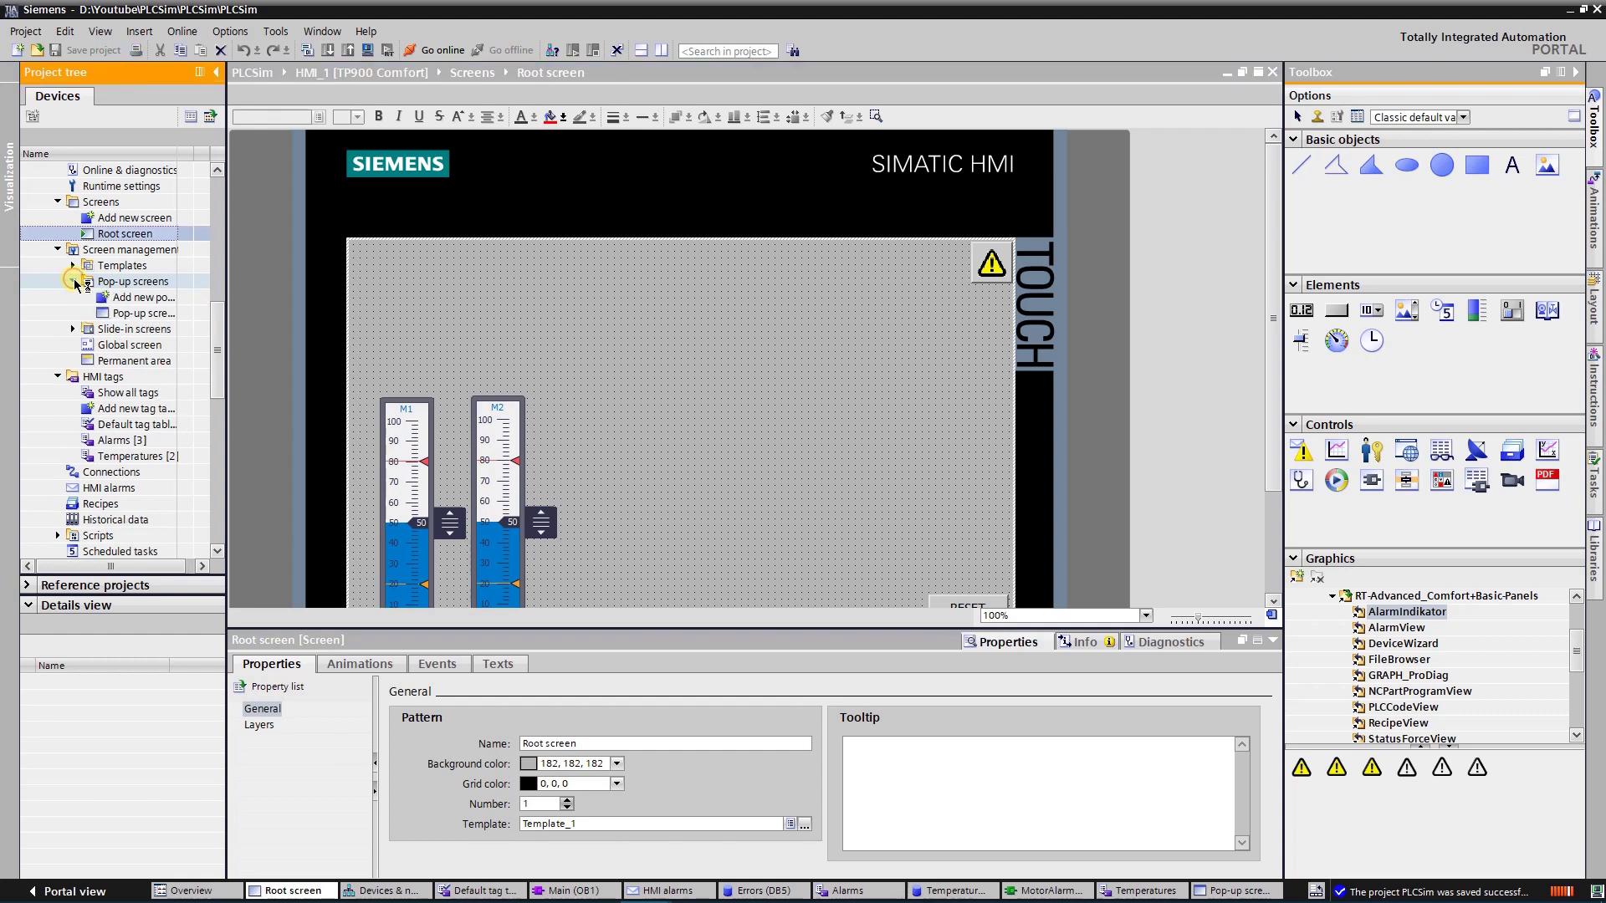
click(124, 315)
double_click(124, 315)
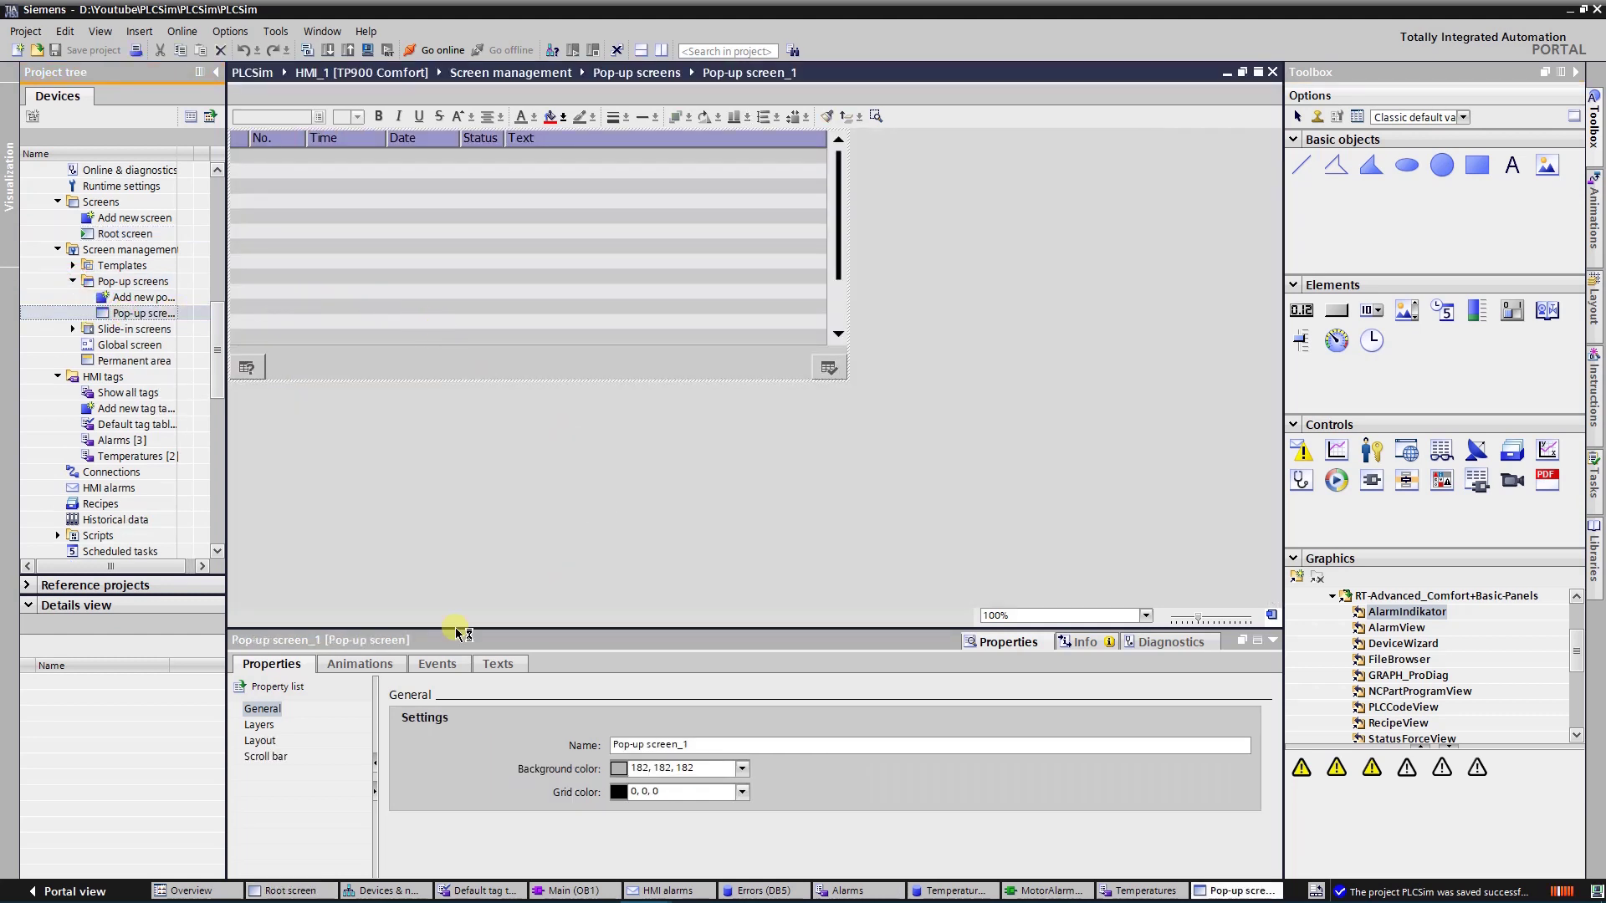
Step: Select the pop-up's alarm view and review its toolbar and security settings
click(426, 241)
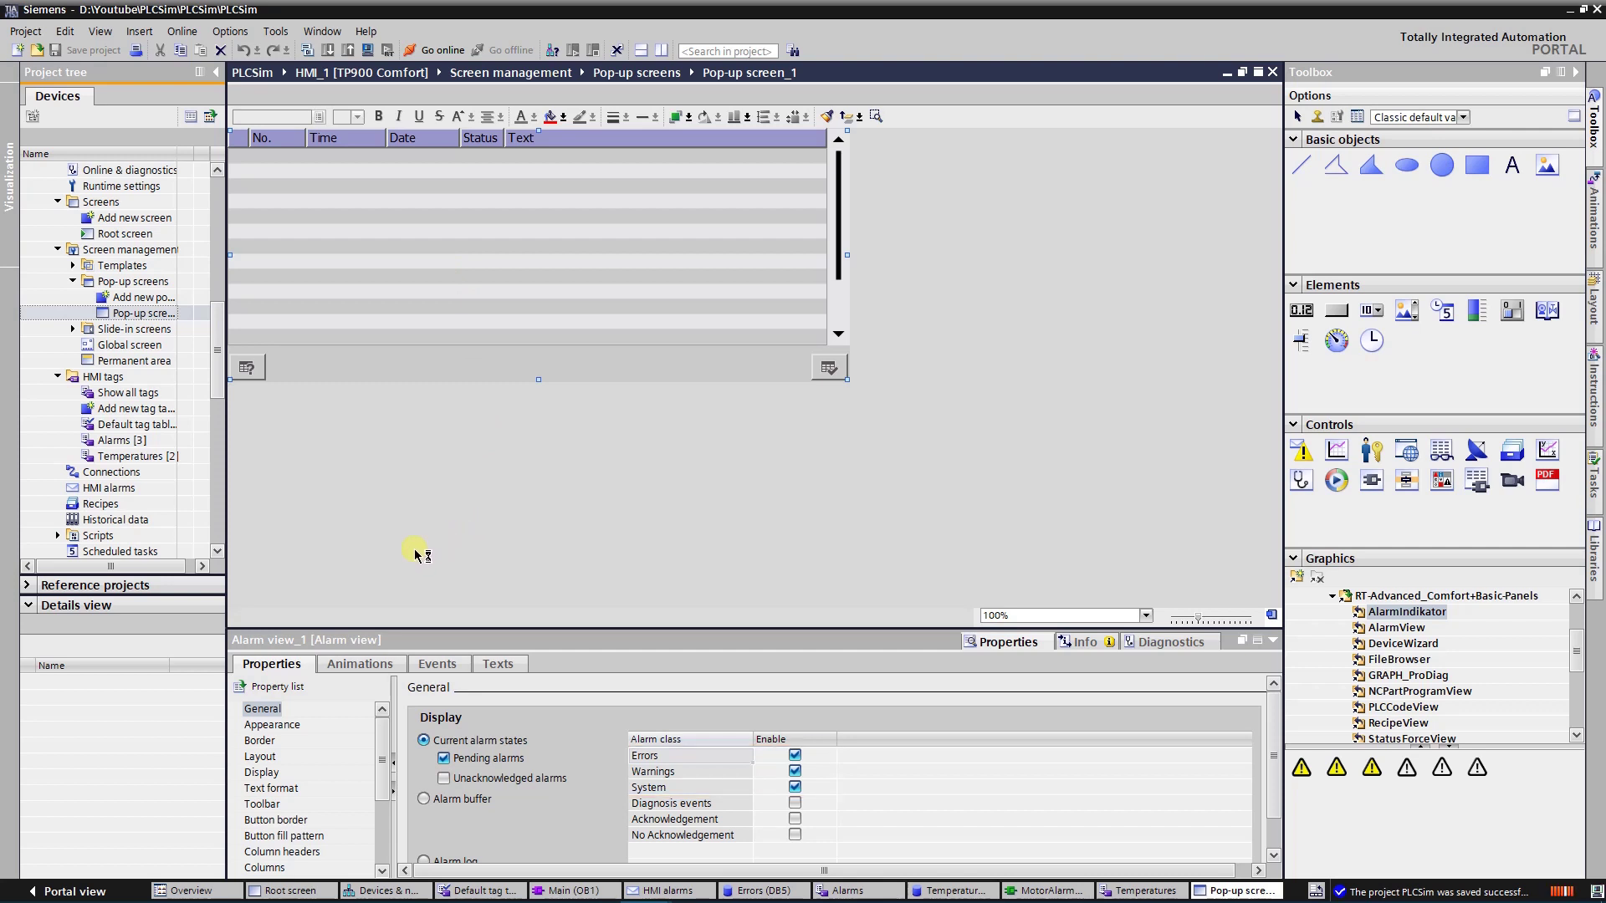
click(273, 804)
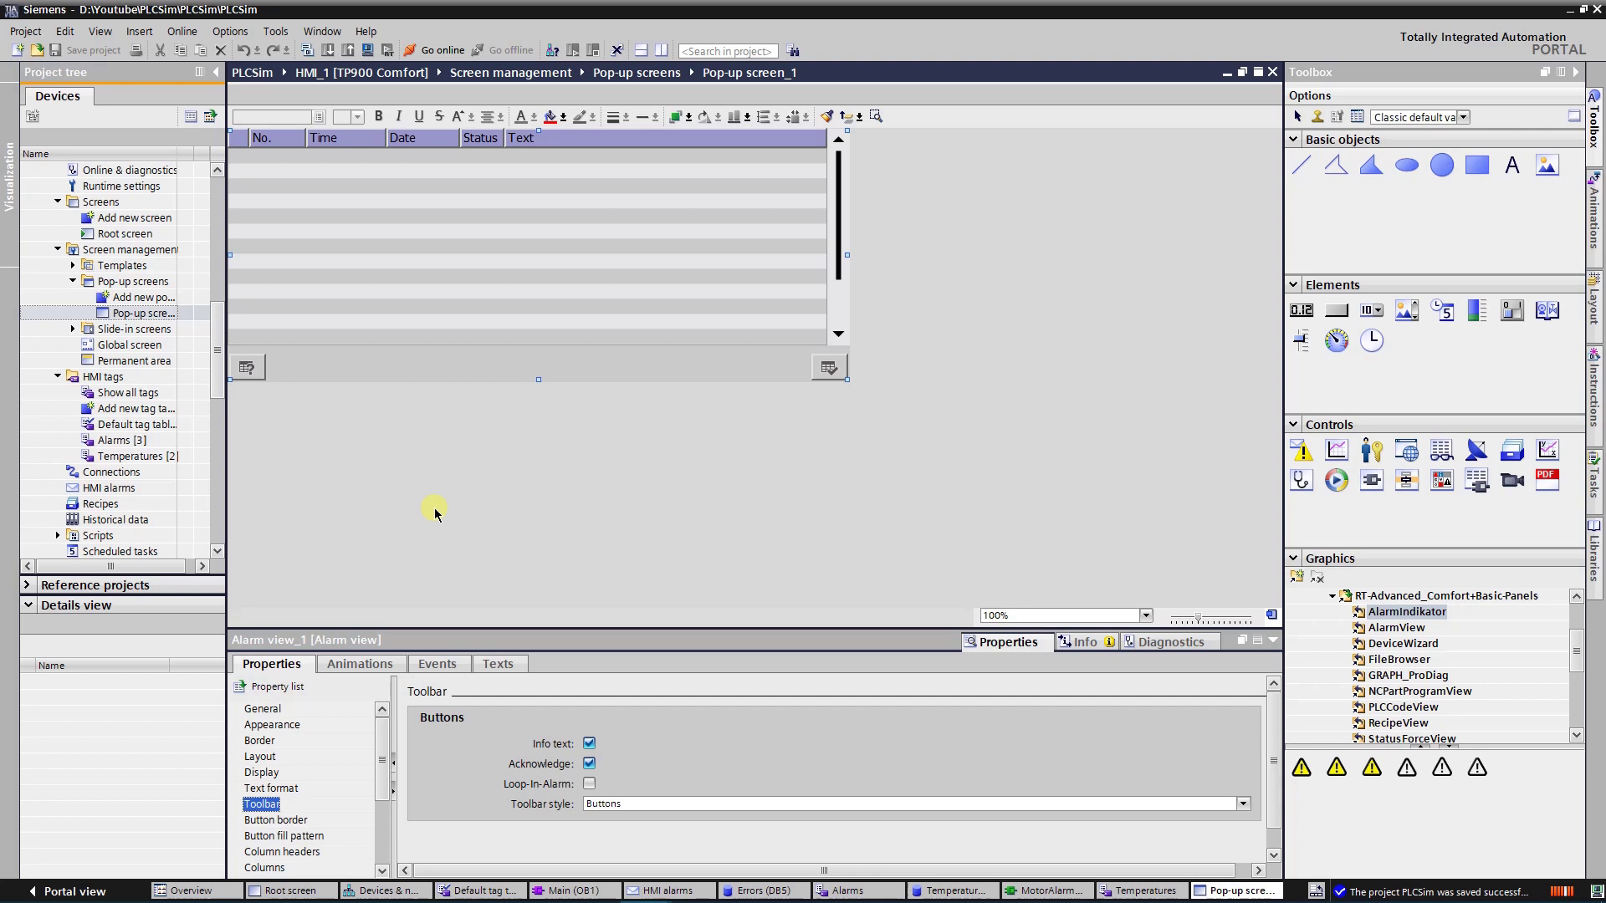
key(End)
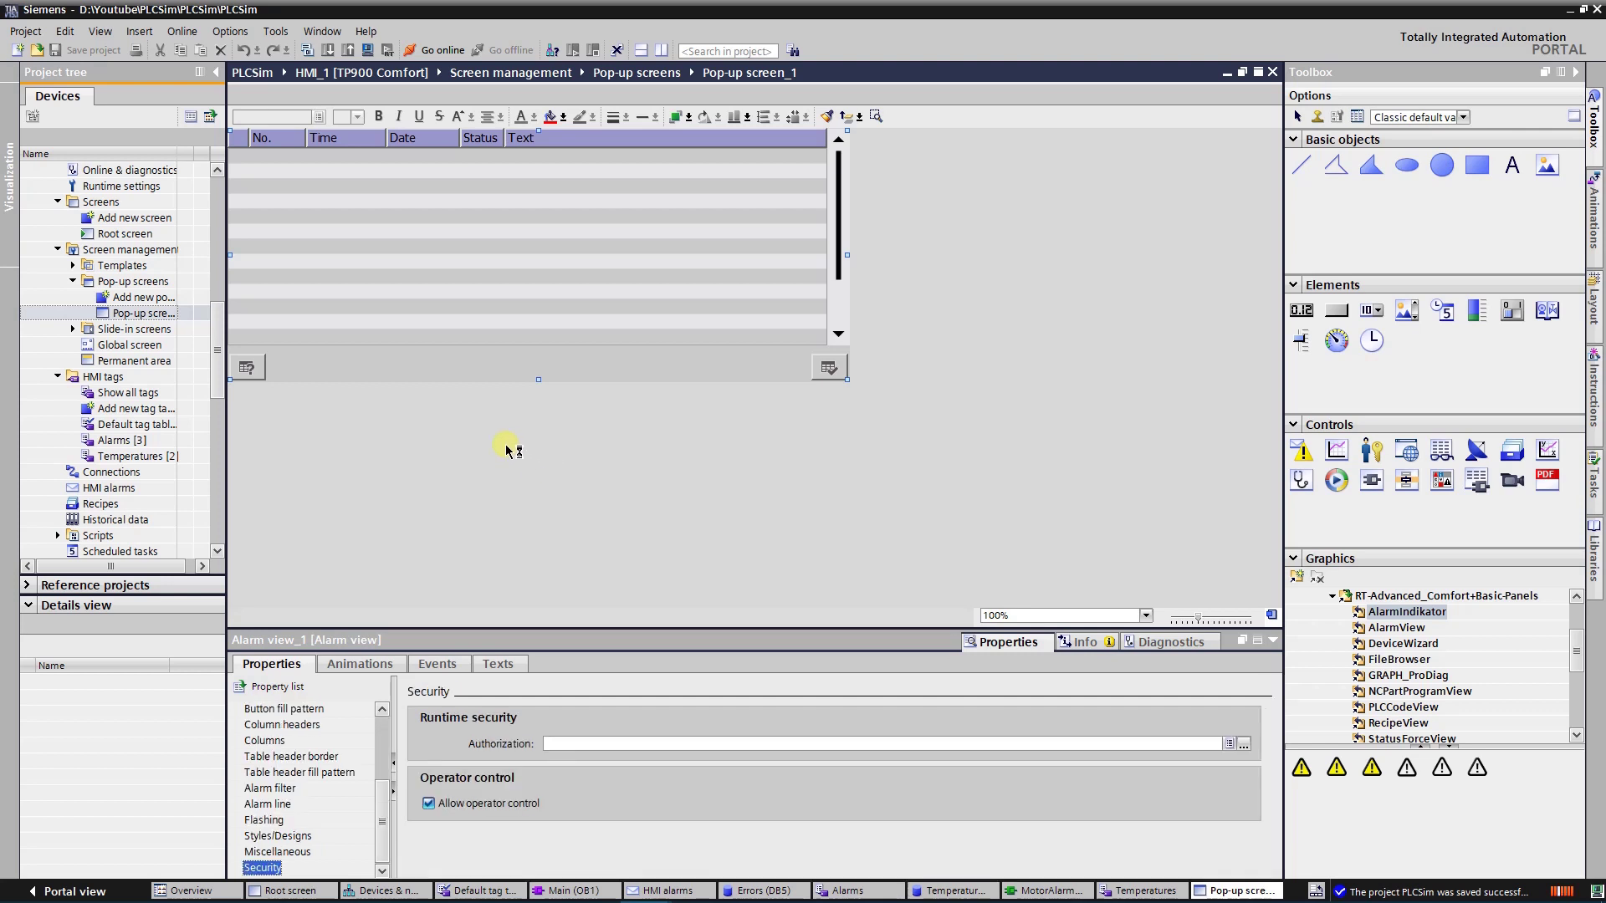
Step: On the Root screen, inspect the alarm button's visibility and appearance animations
double_click(125, 234)
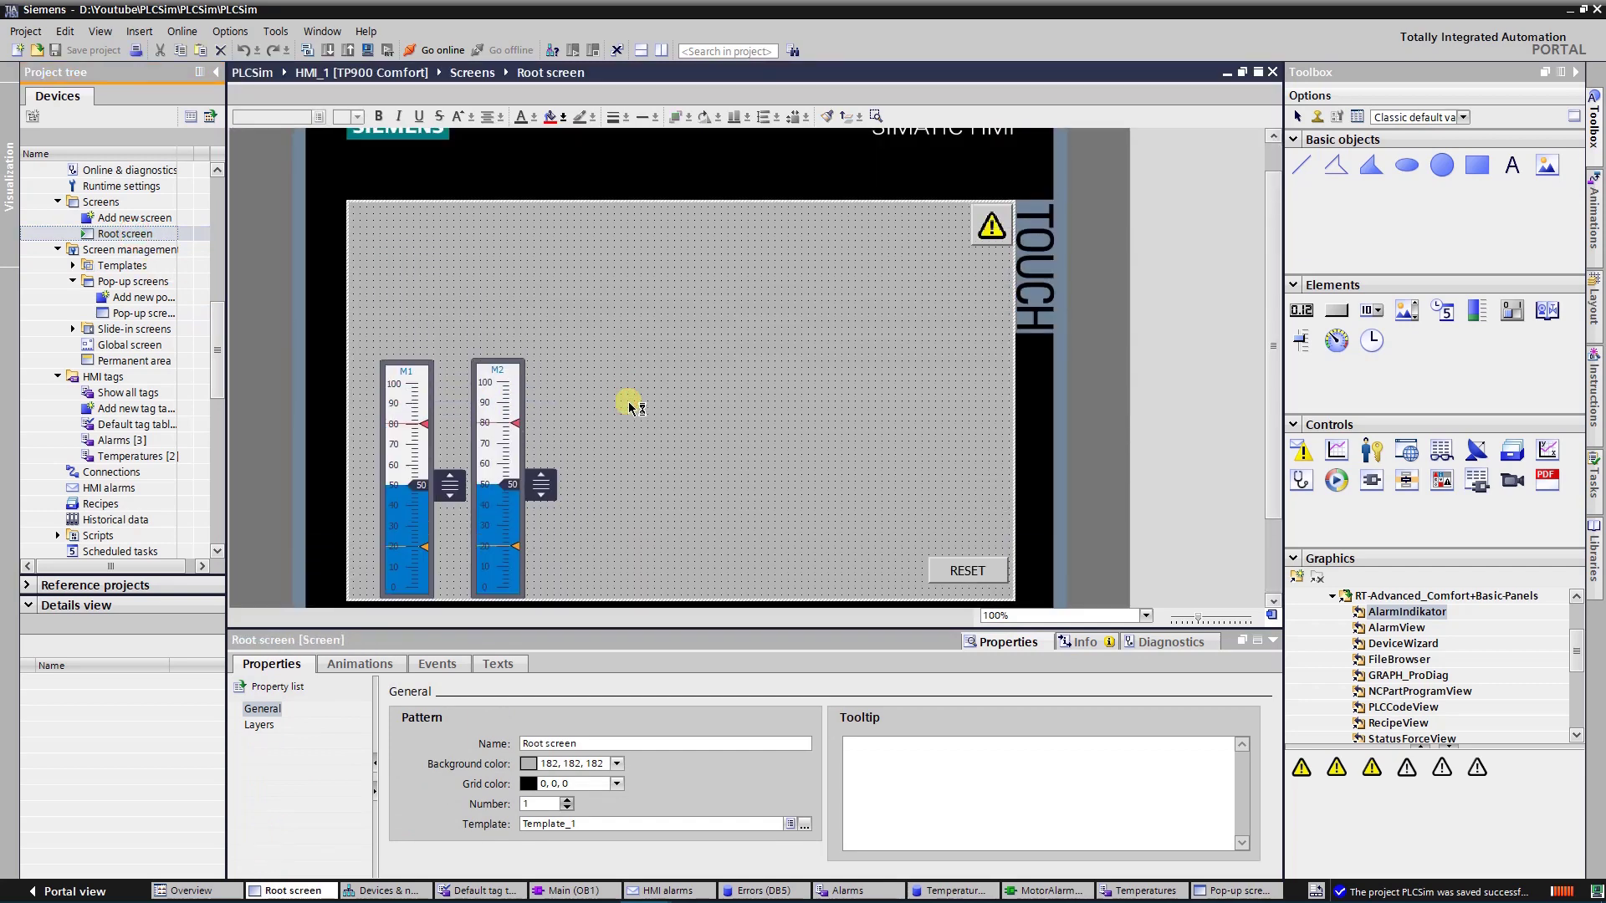
click(990, 222)
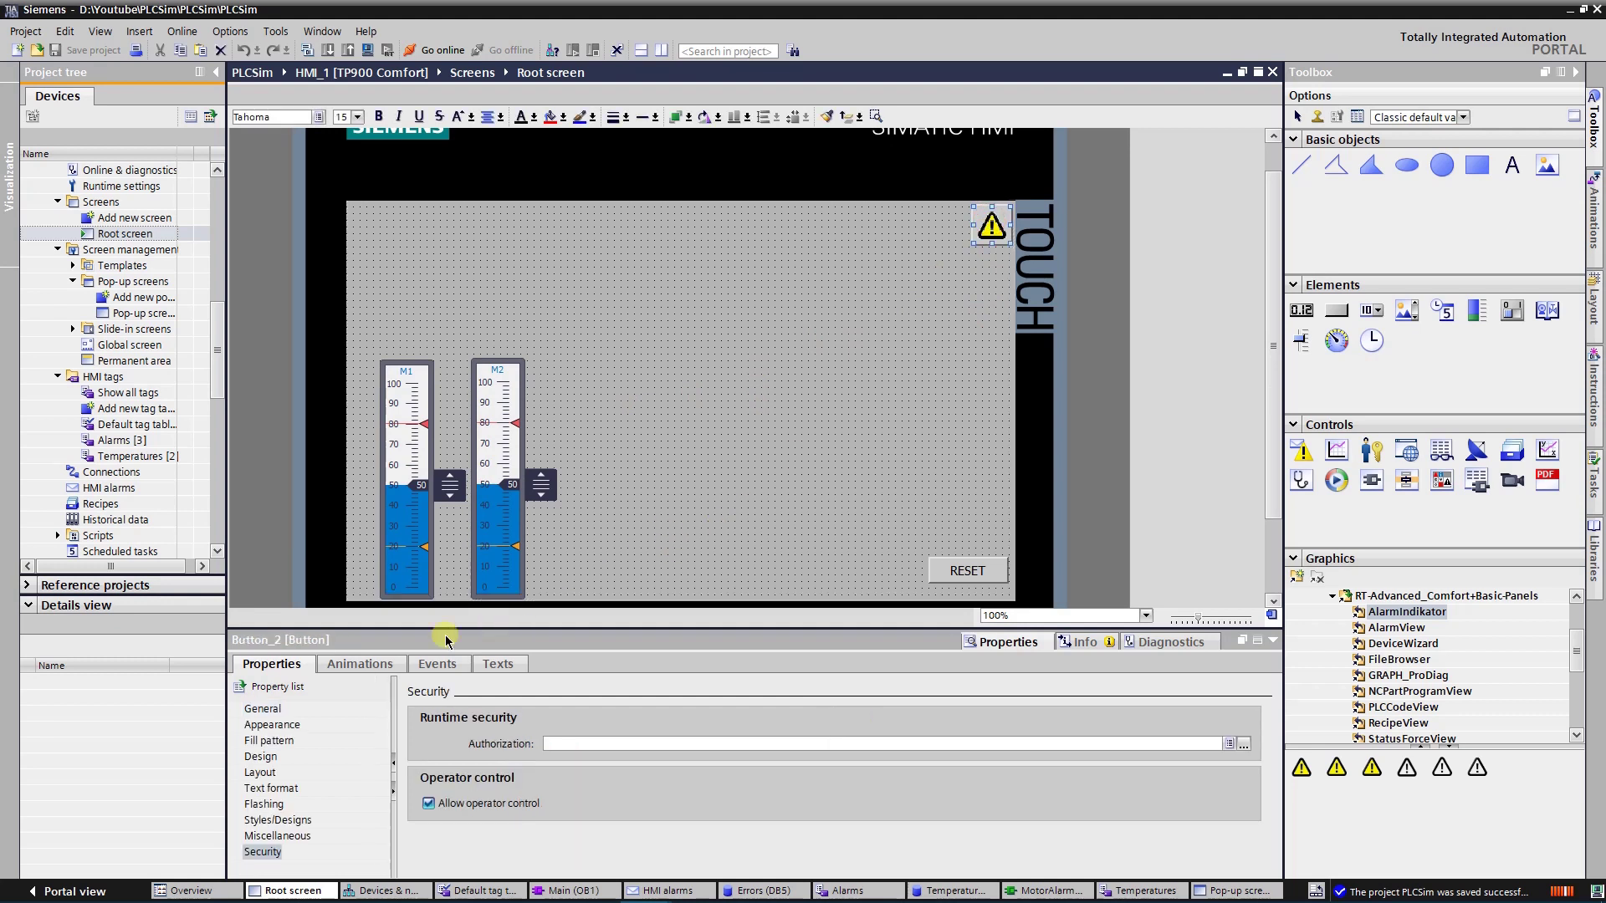
click(359, 664)
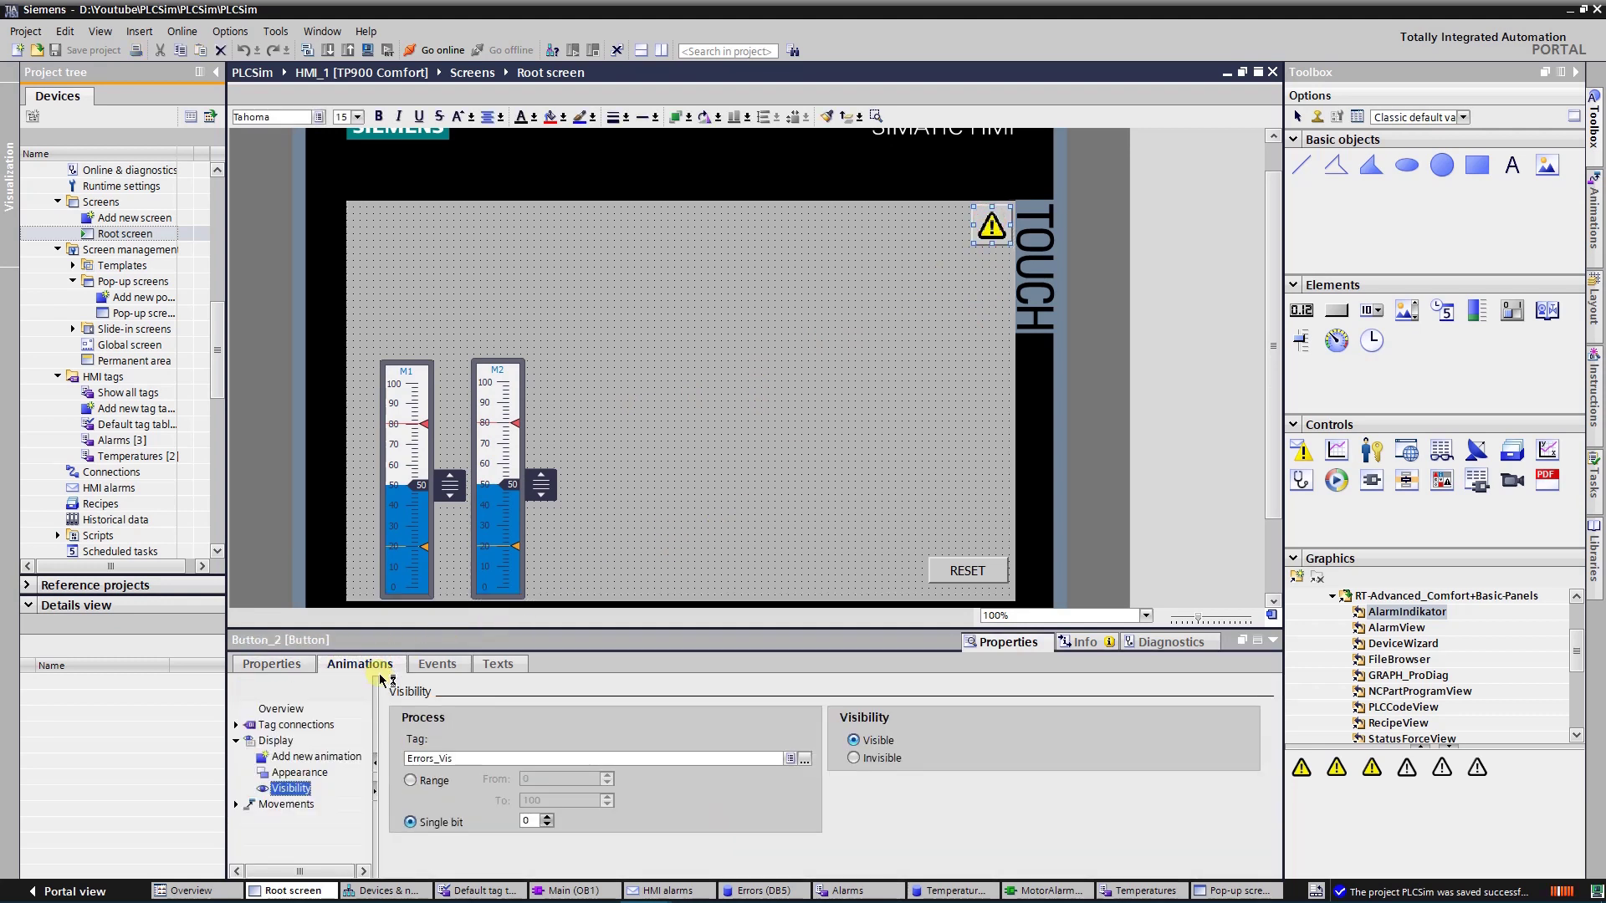
click(301, 773)
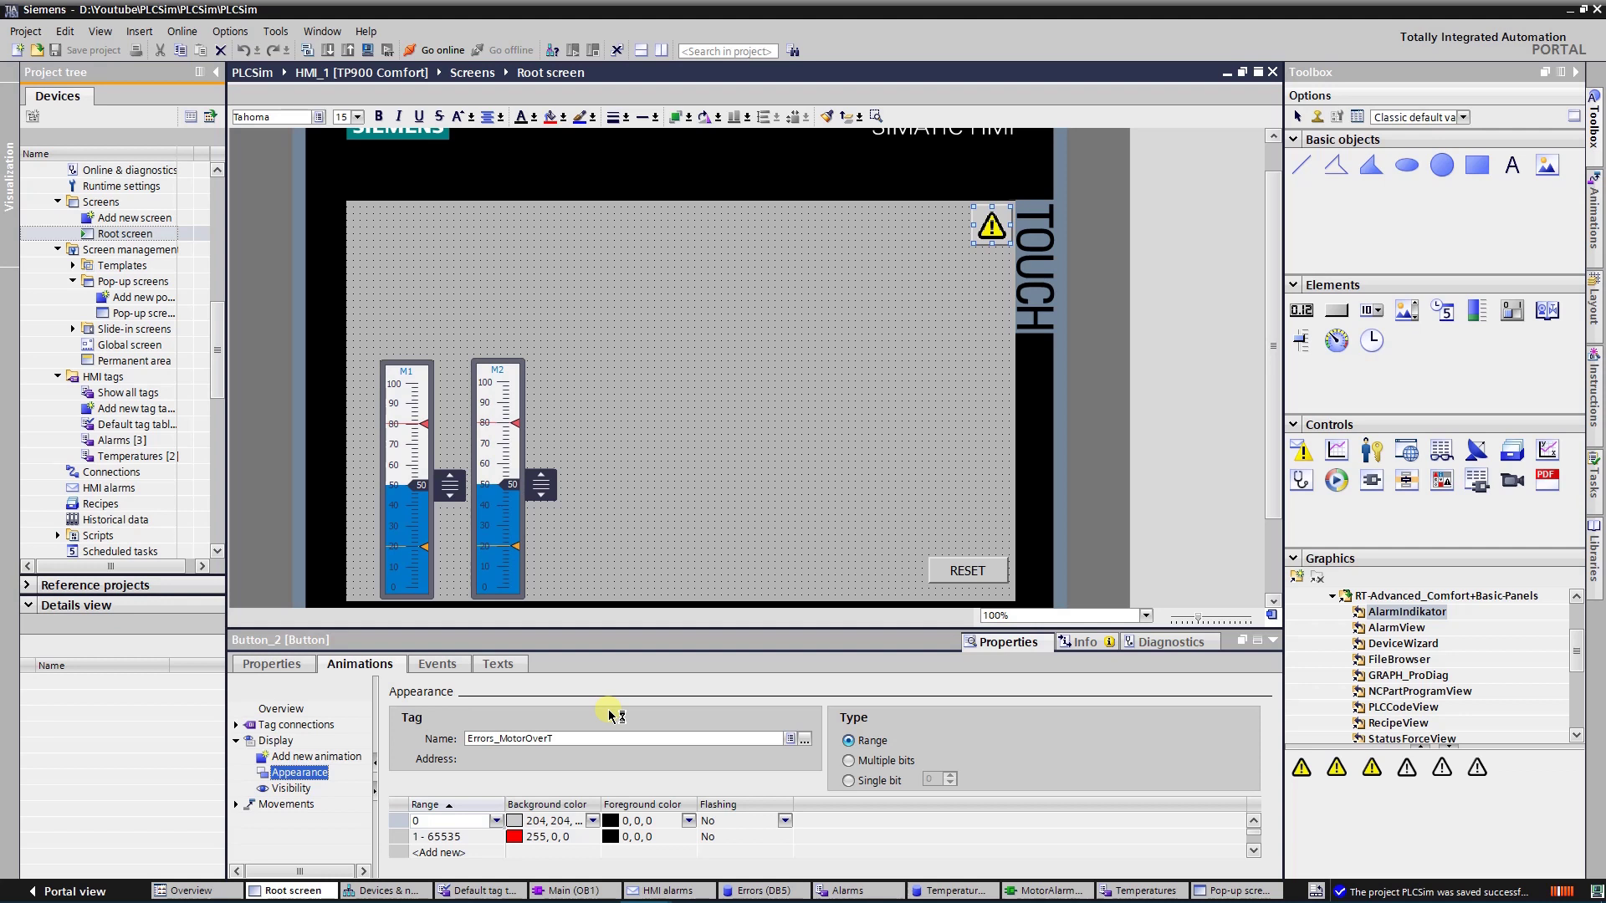
click(293, 789)
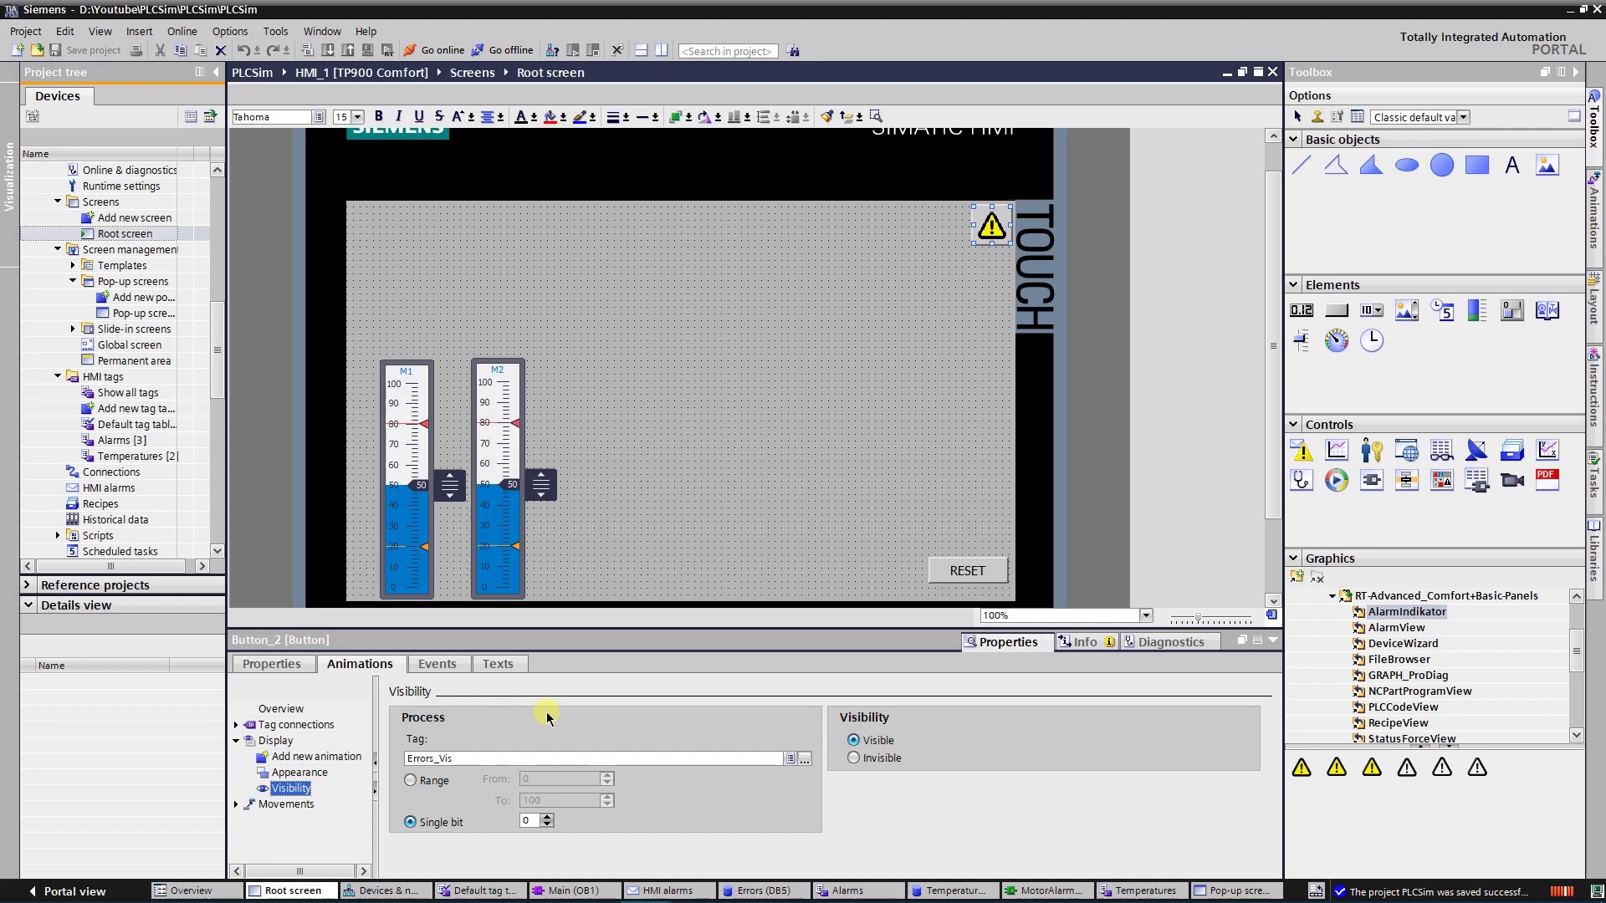
Step: Check the button's Click event, which runs ShowPopupScreen to toggle Pop-up screen_1
click(437, 665)
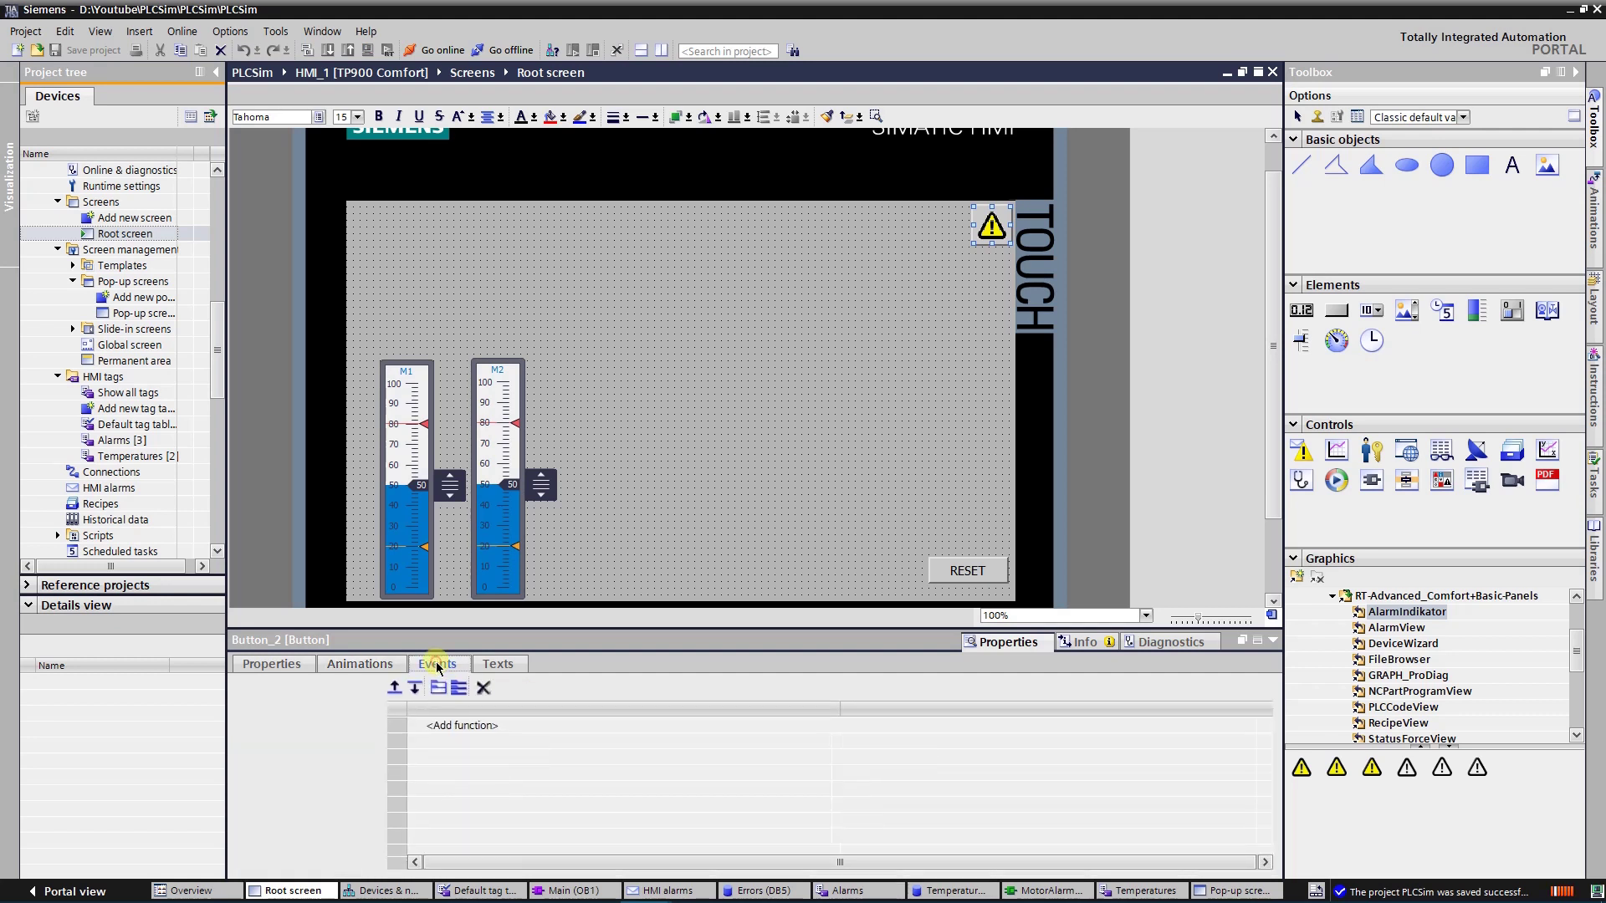
click(271, 710)
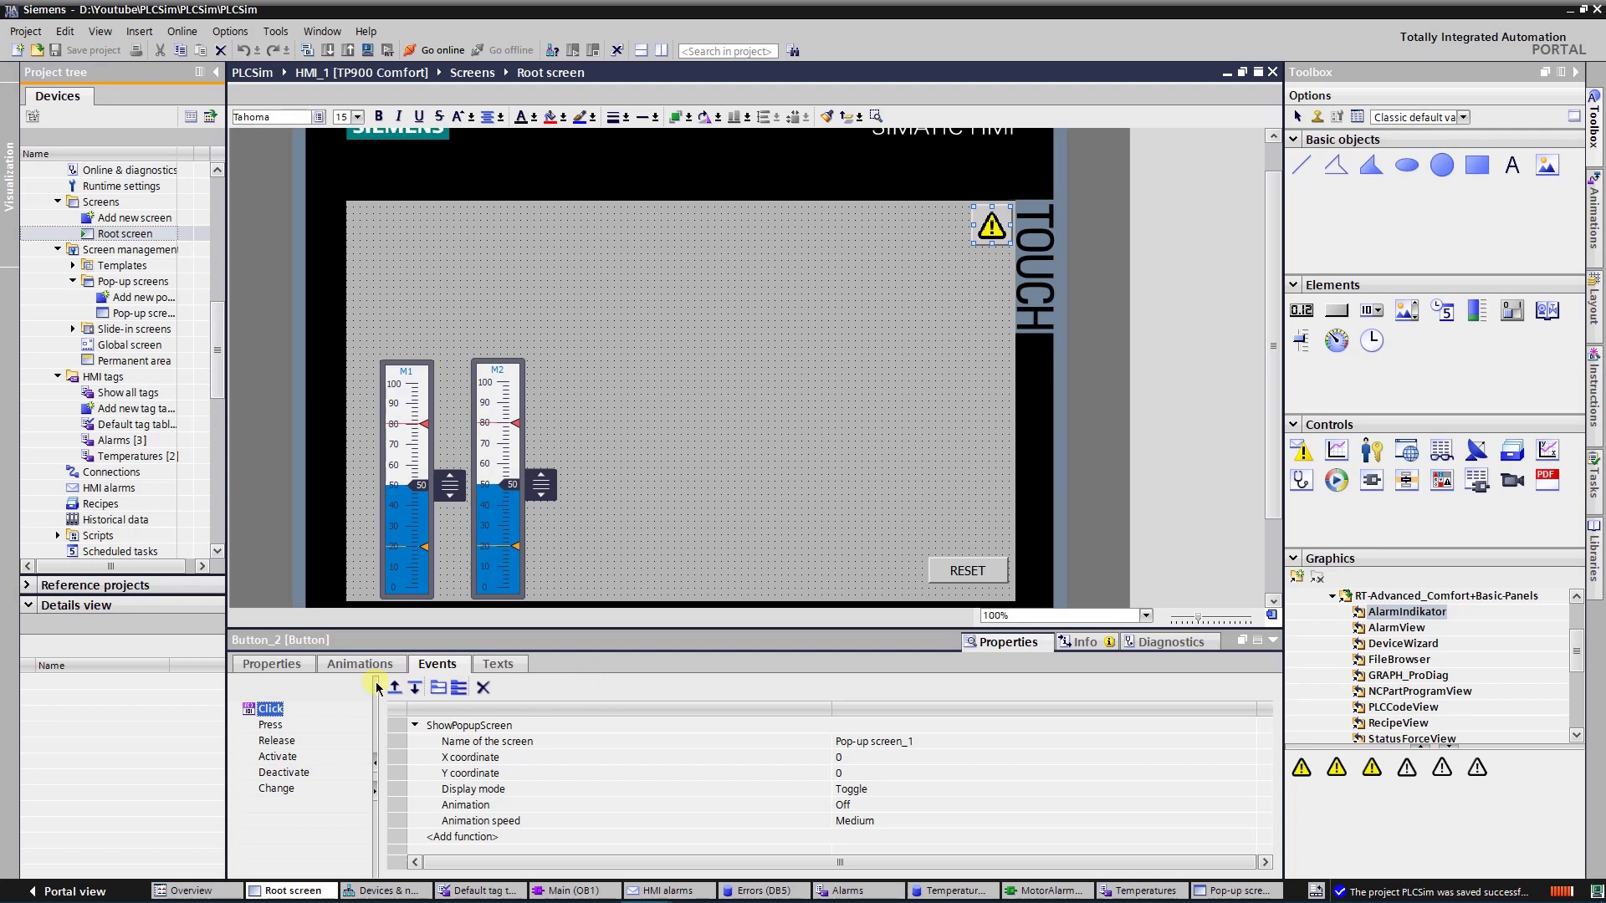
click(272, 664)
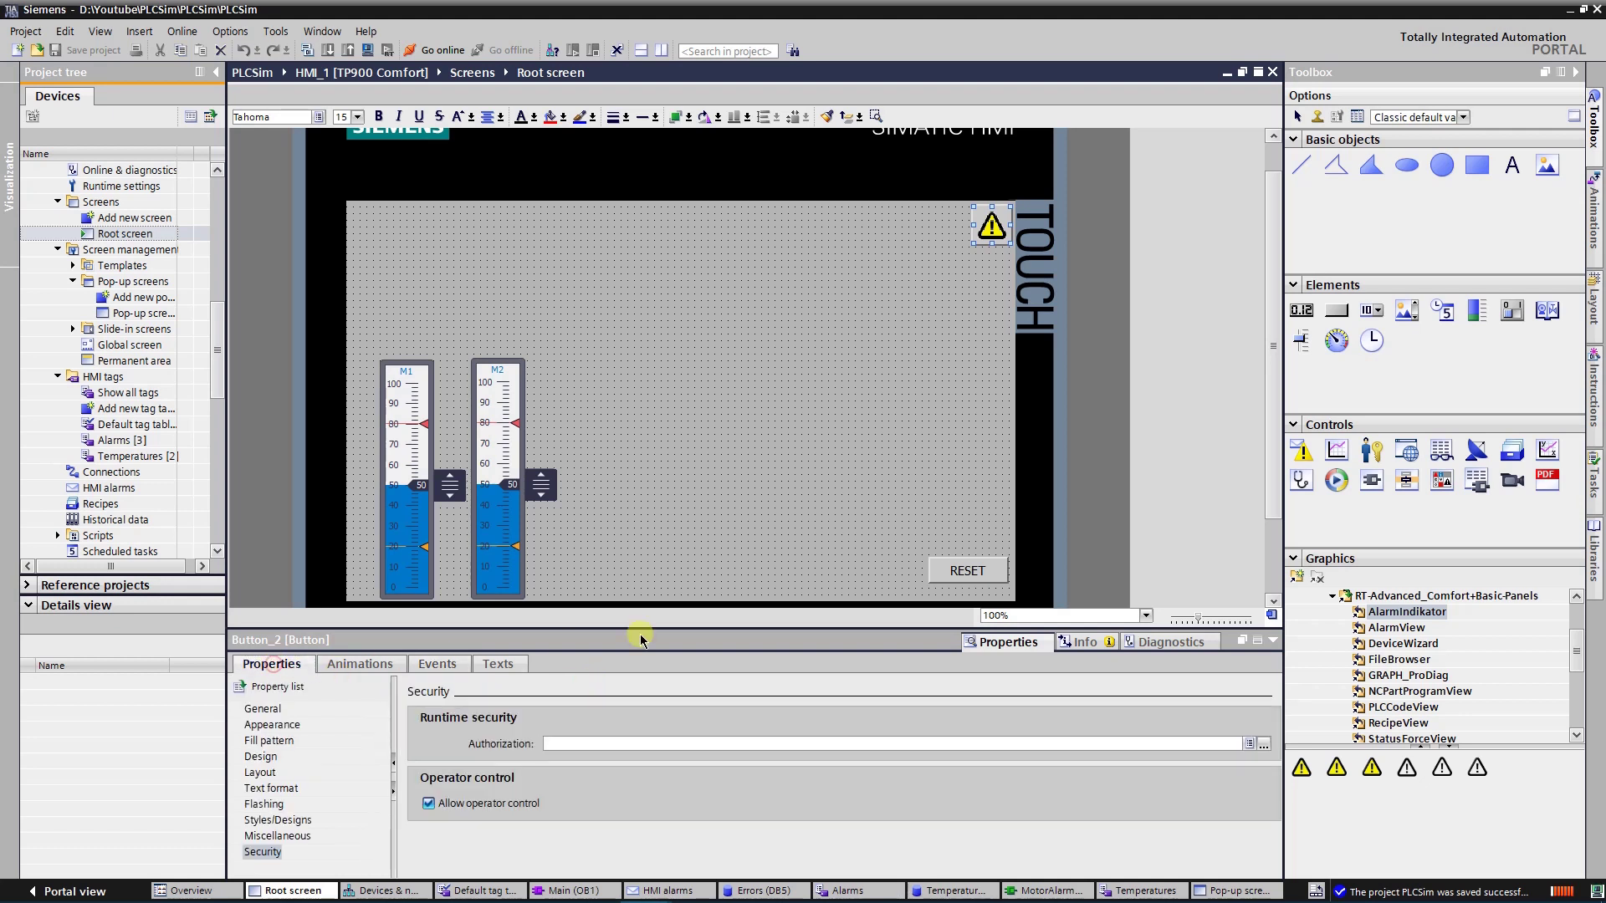
click(959, 570)
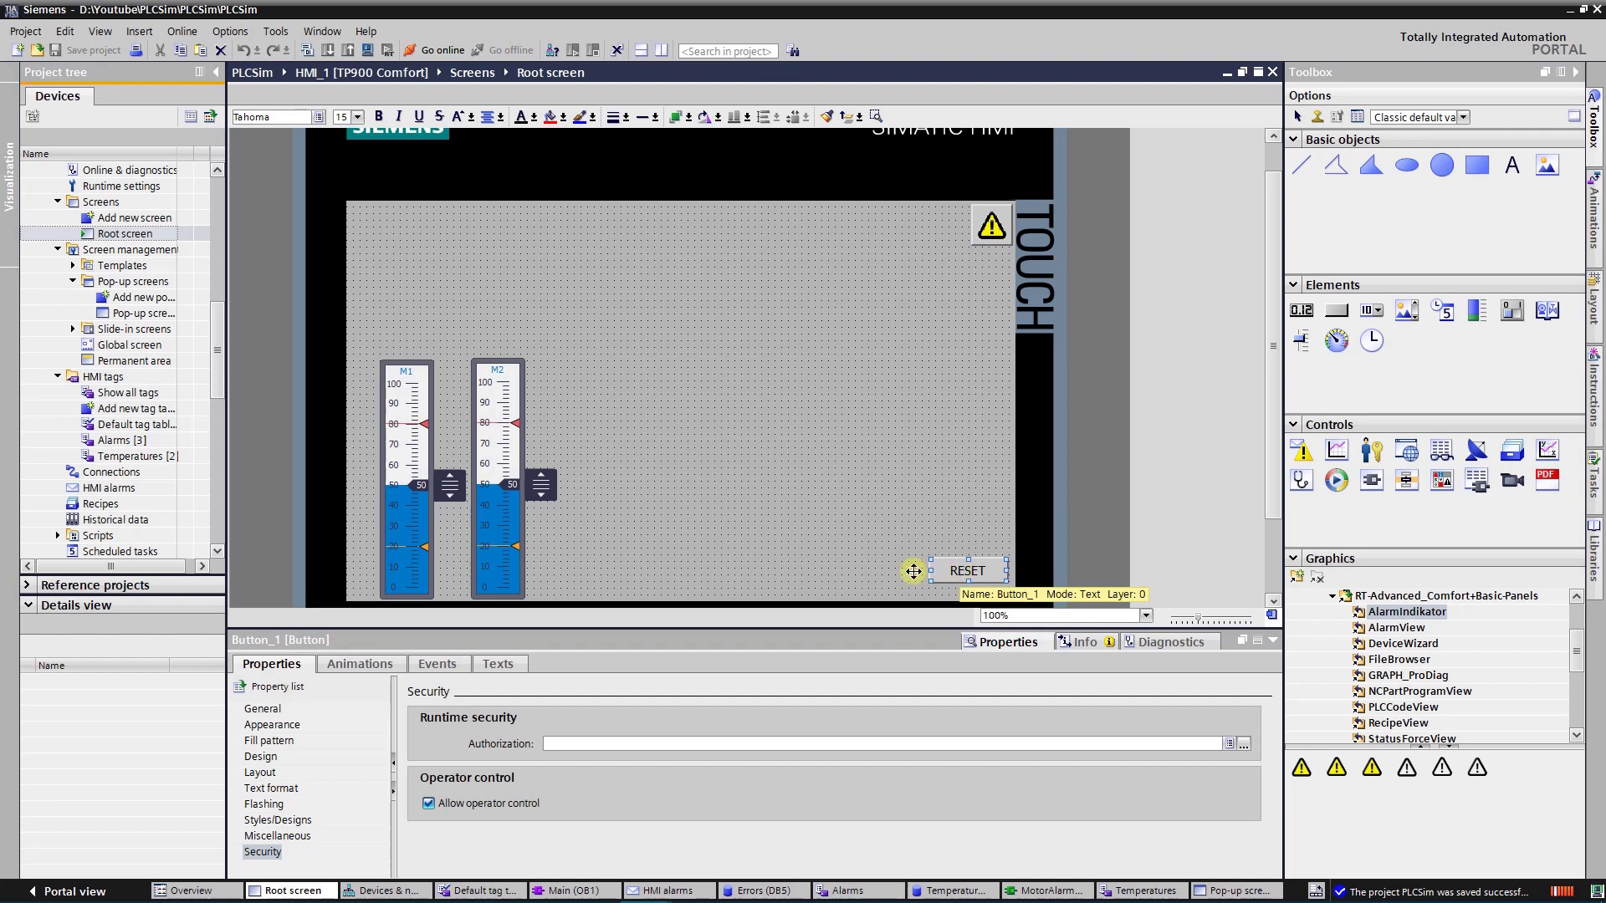
click(441, 664)
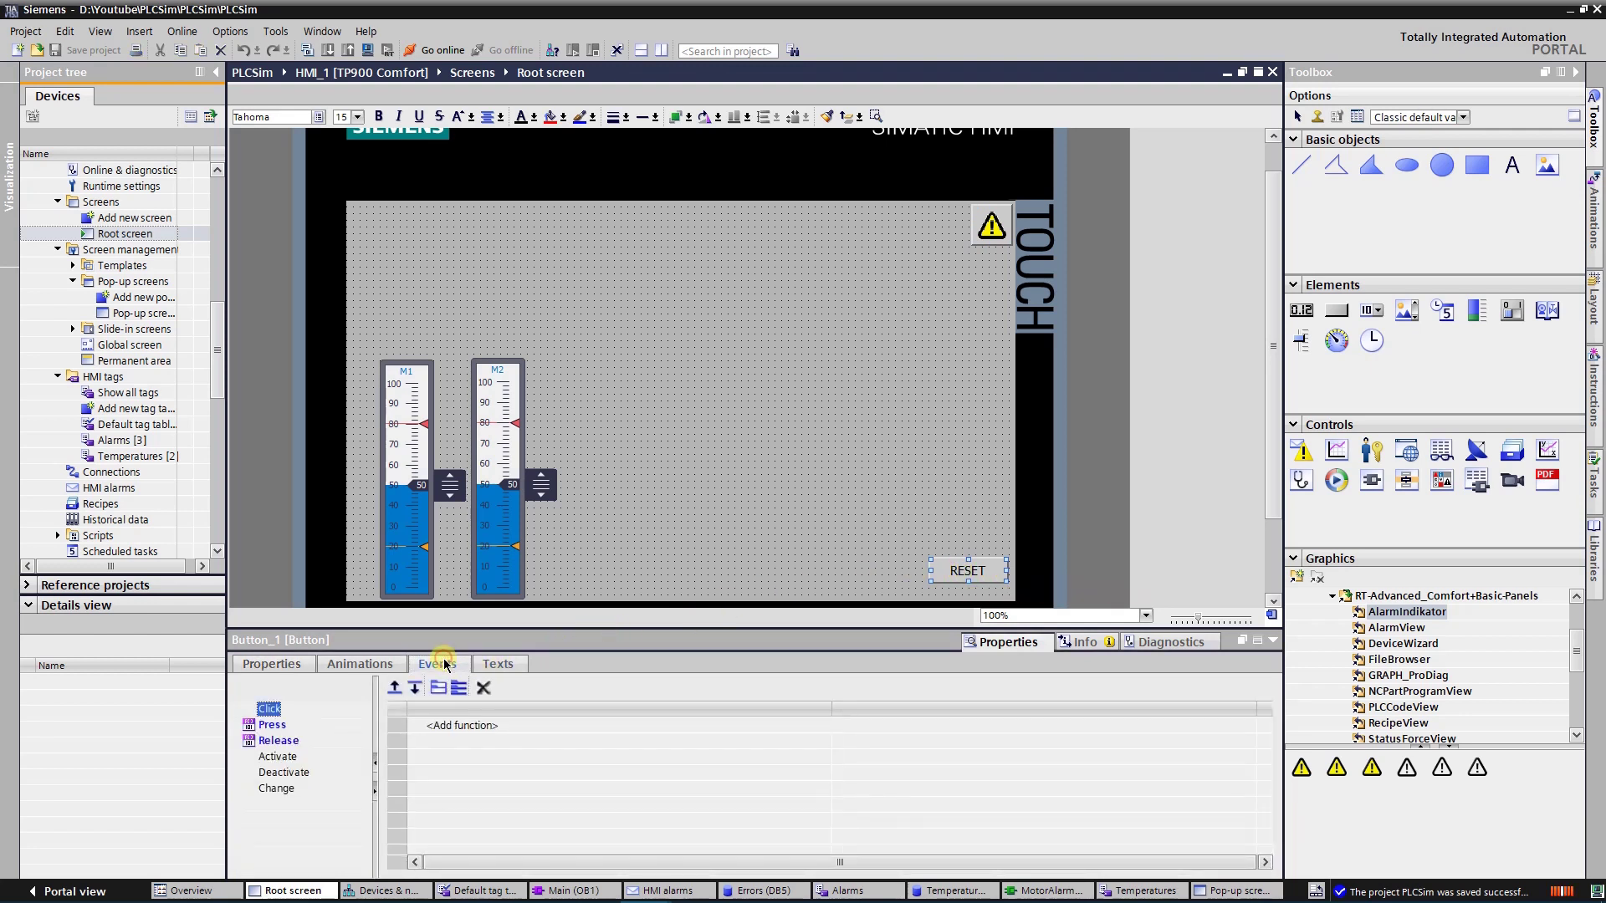
click(278, 726)
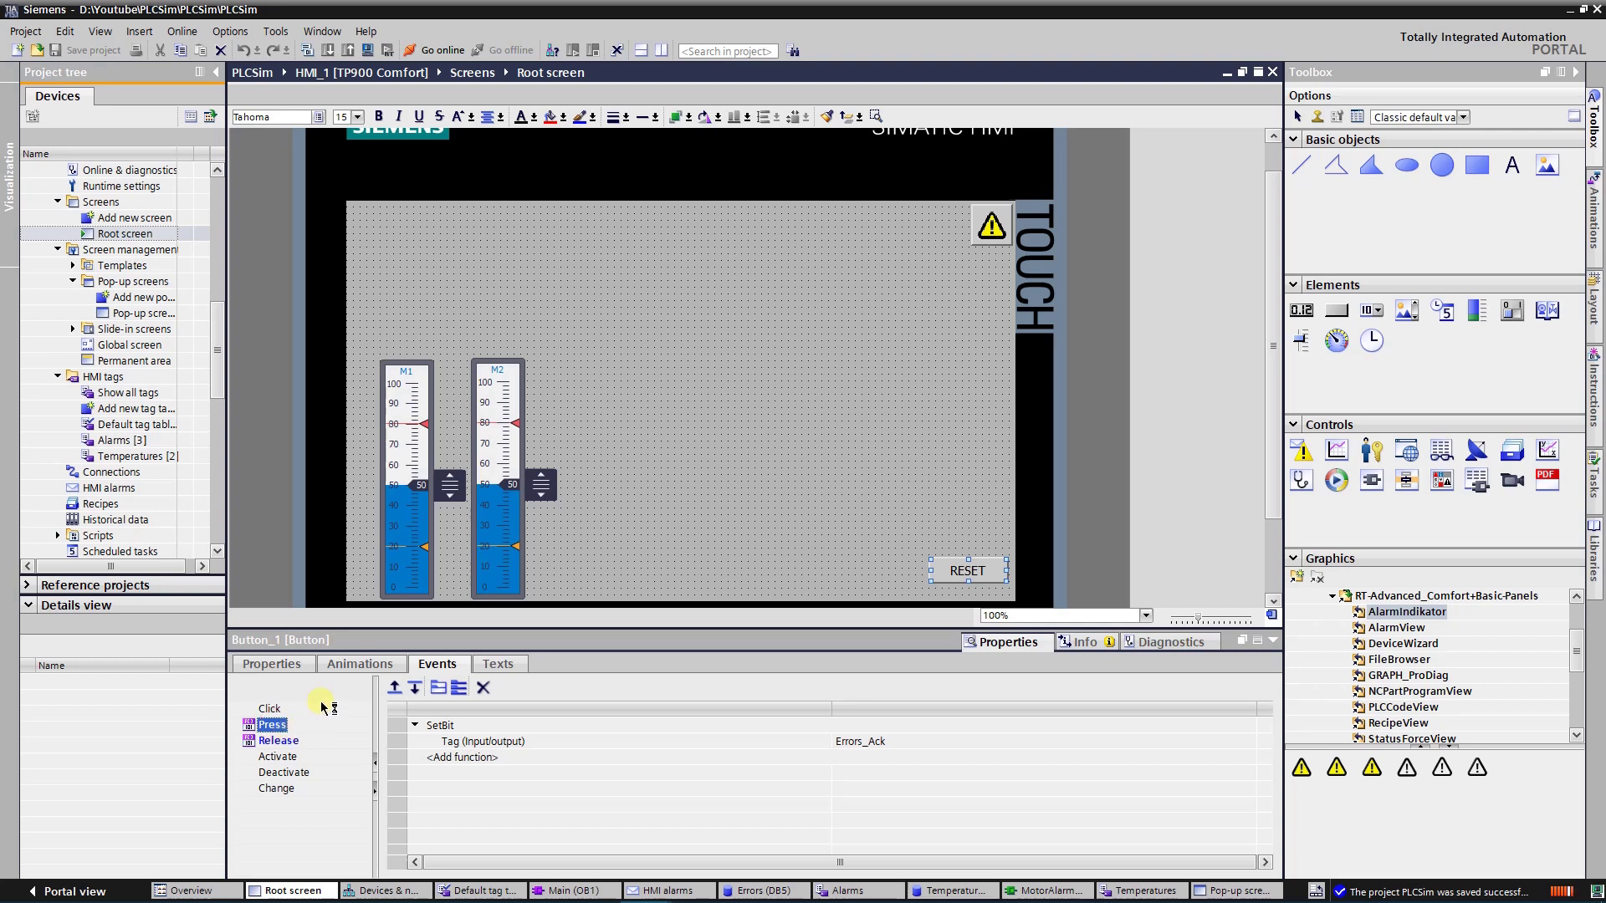
click(296, 742)
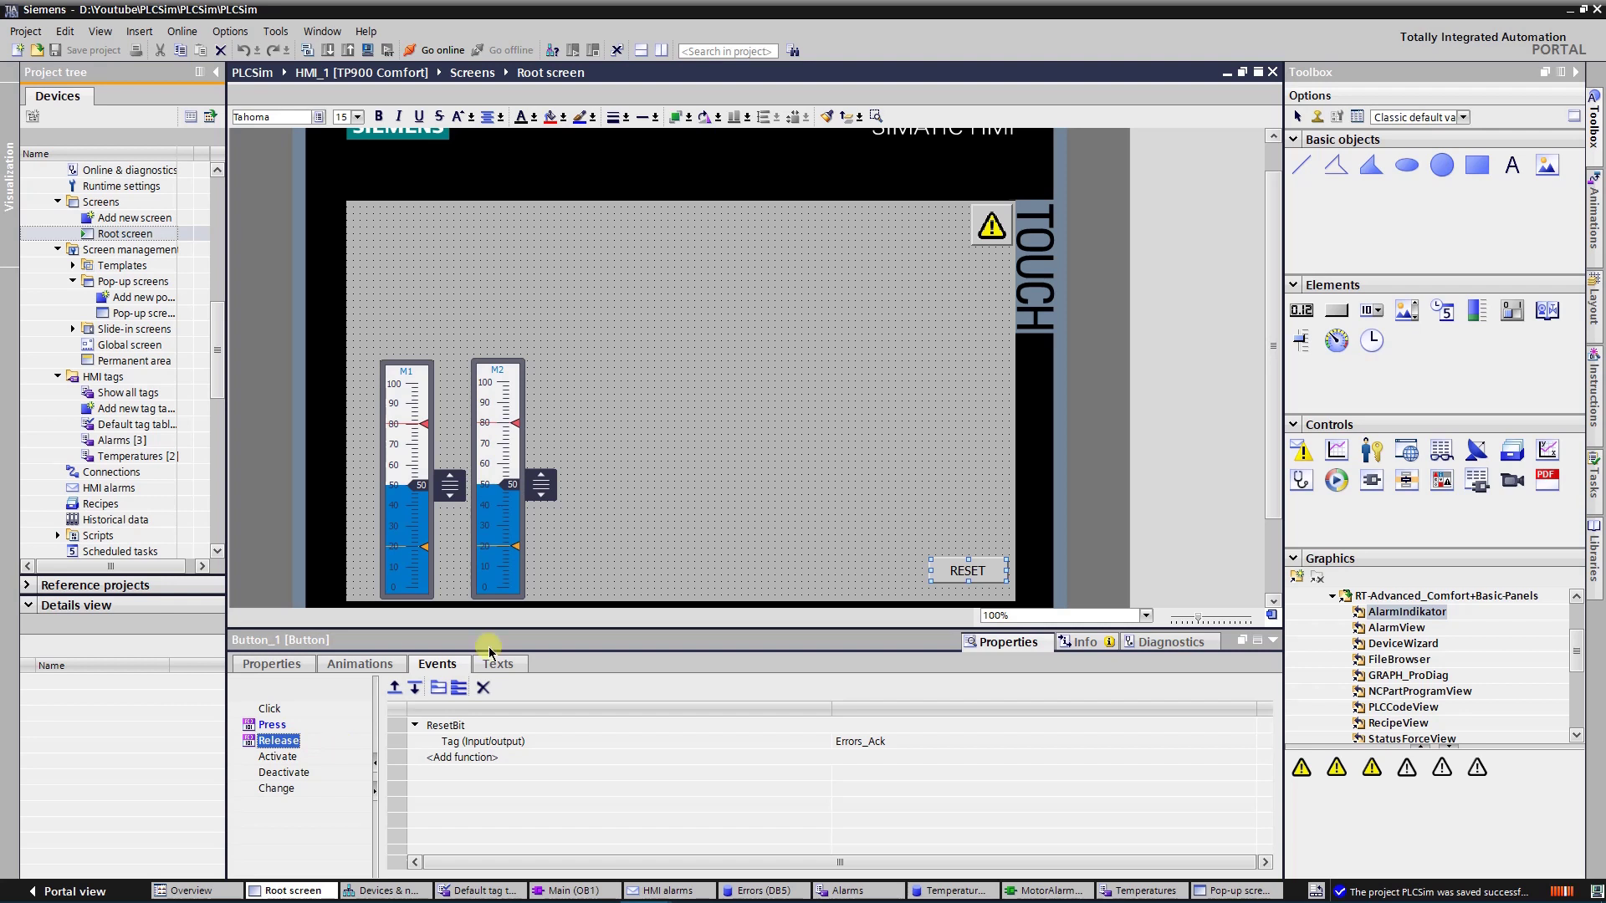
click(634, 491)
scroll(669, 401, down, 2)
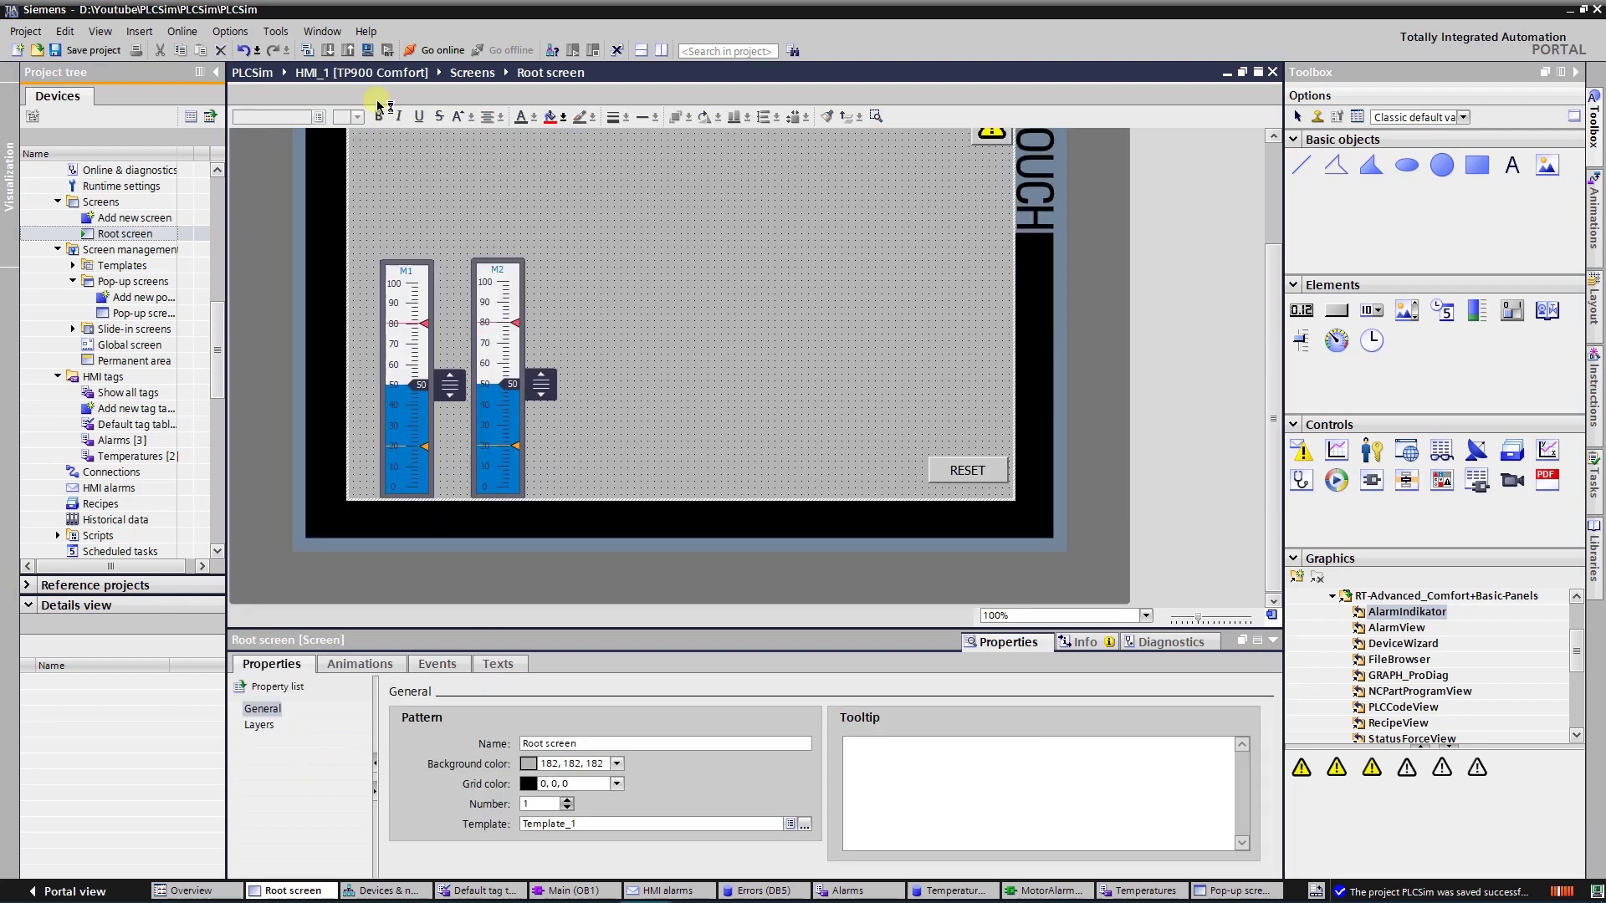
Step: Start the HMI runtime simulation and raise M1's slider to 75 to trigger the alarm indicator
click(367, 50)
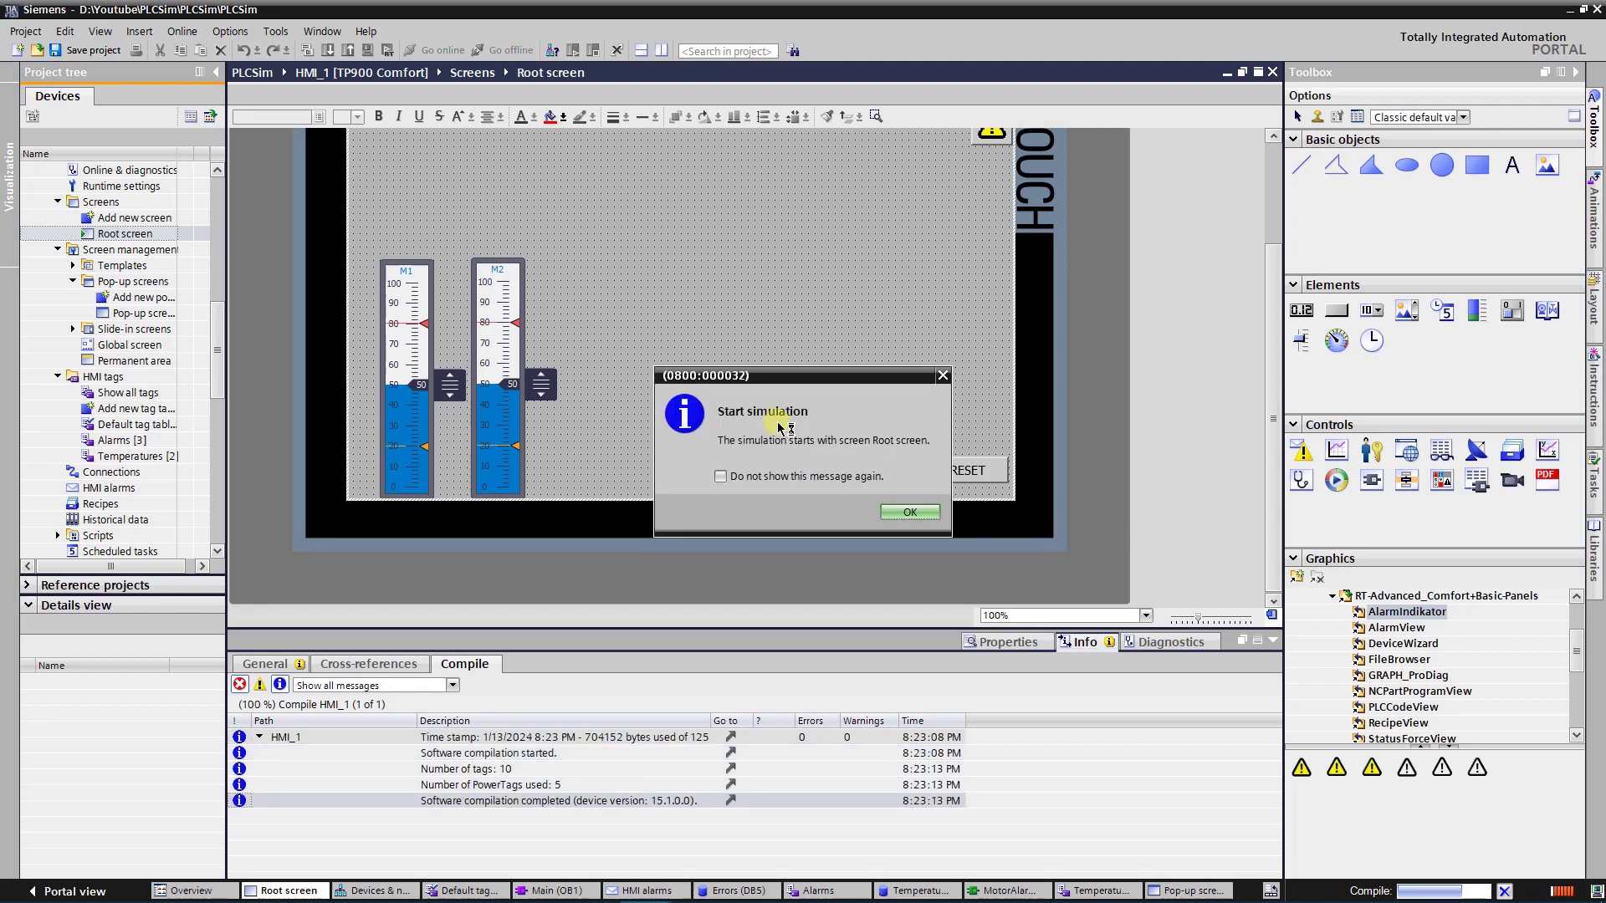
click(909, 511)
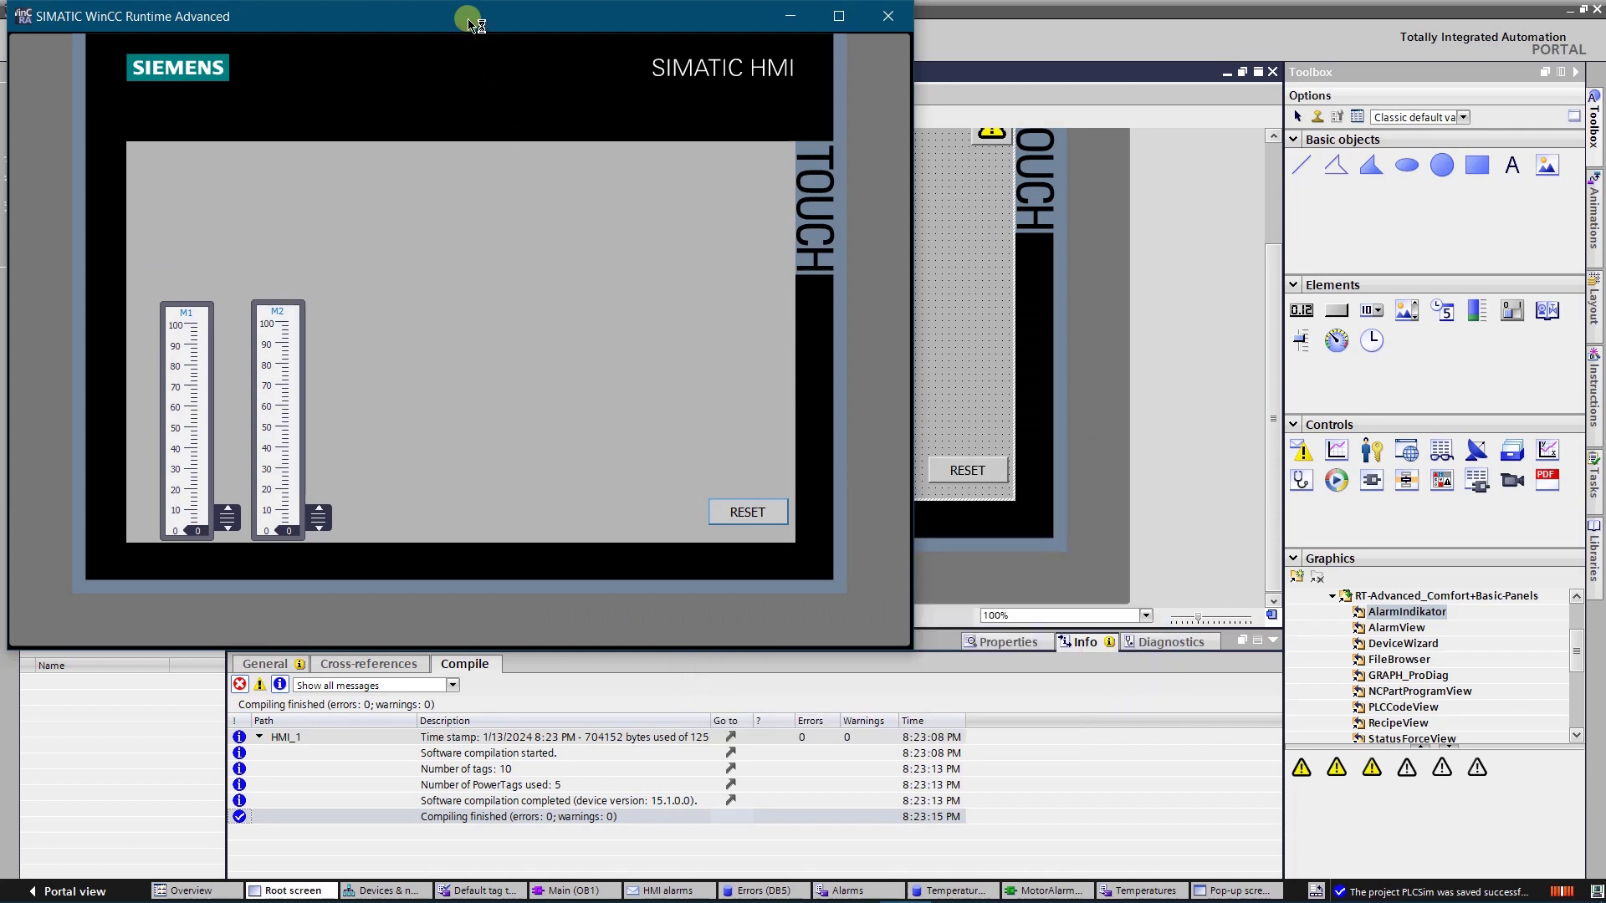
drag(469, 21, 671, 93)
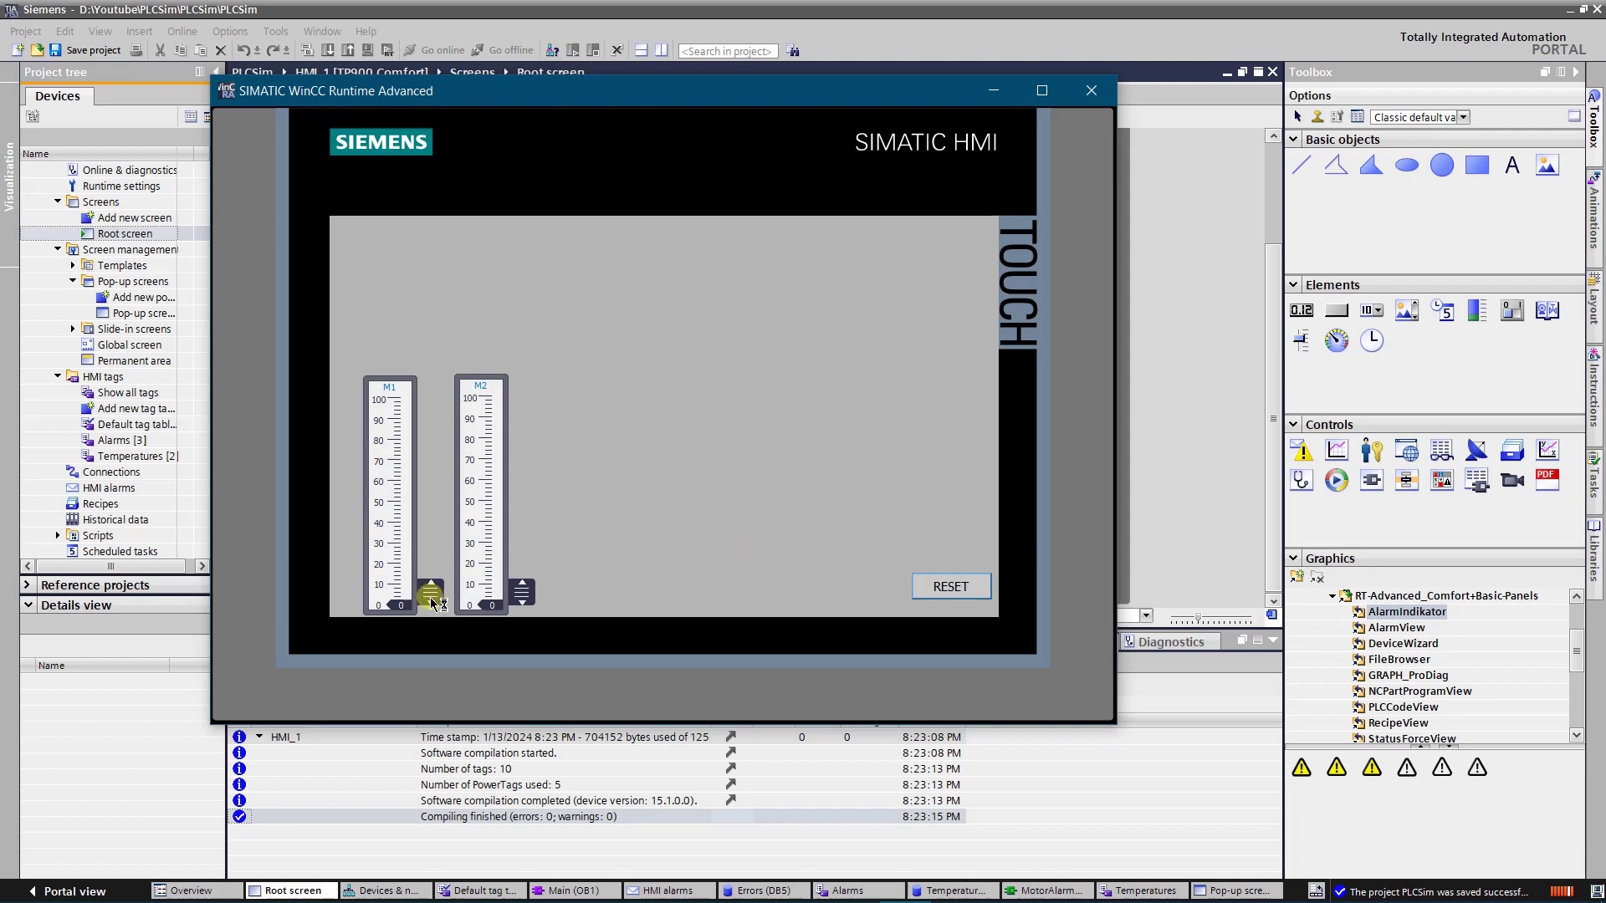
drag(431, 600, 448, 459)
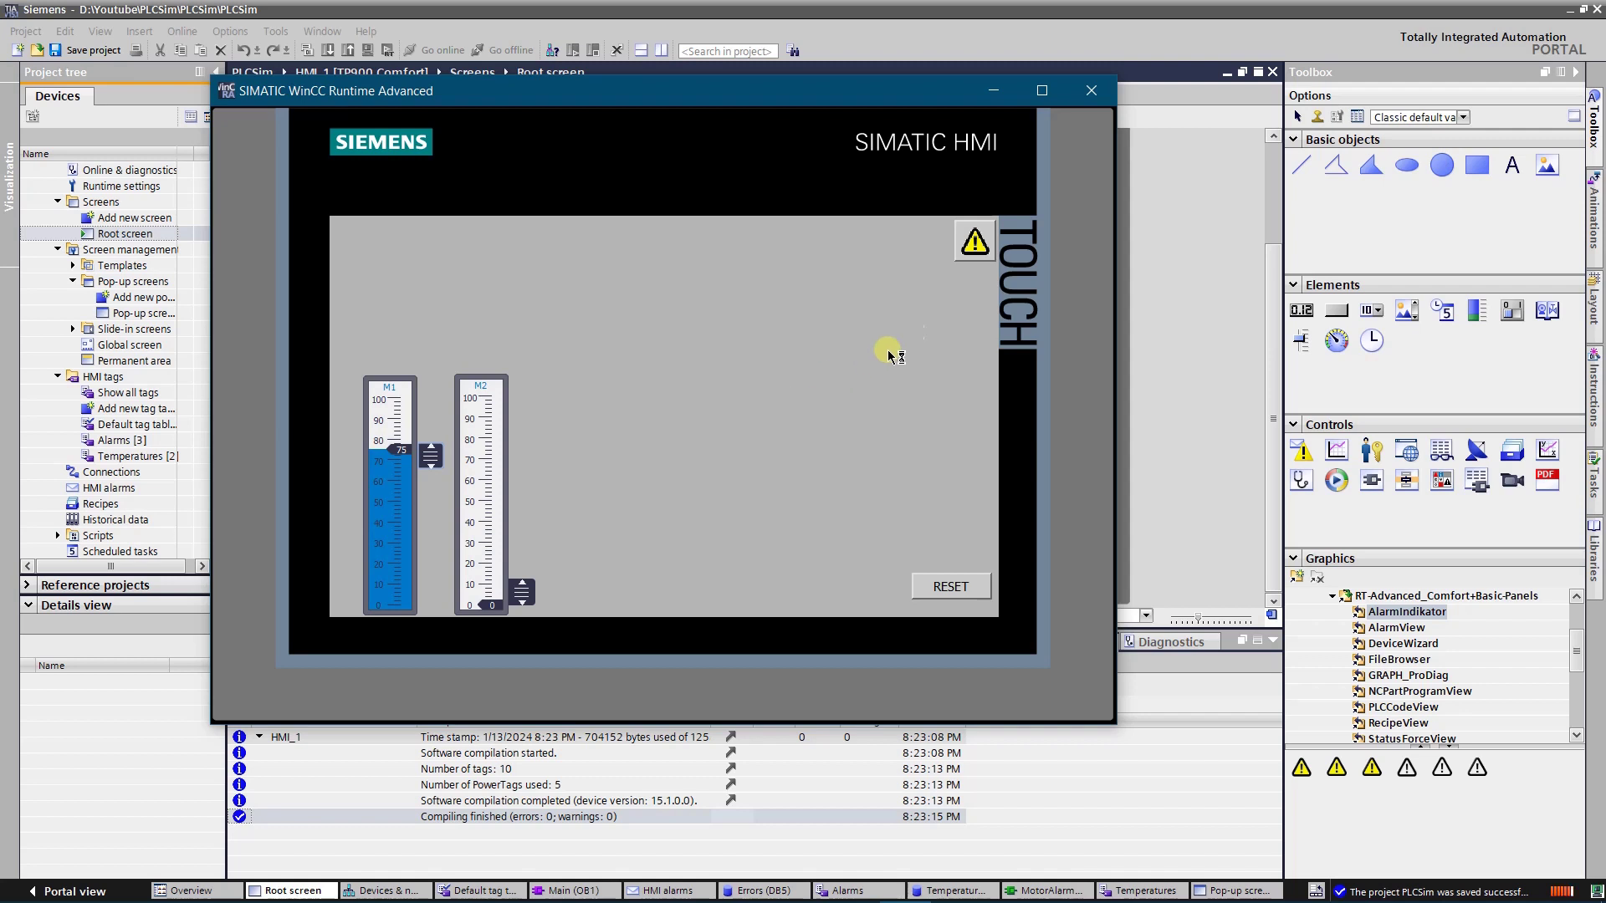
click(973, 243)
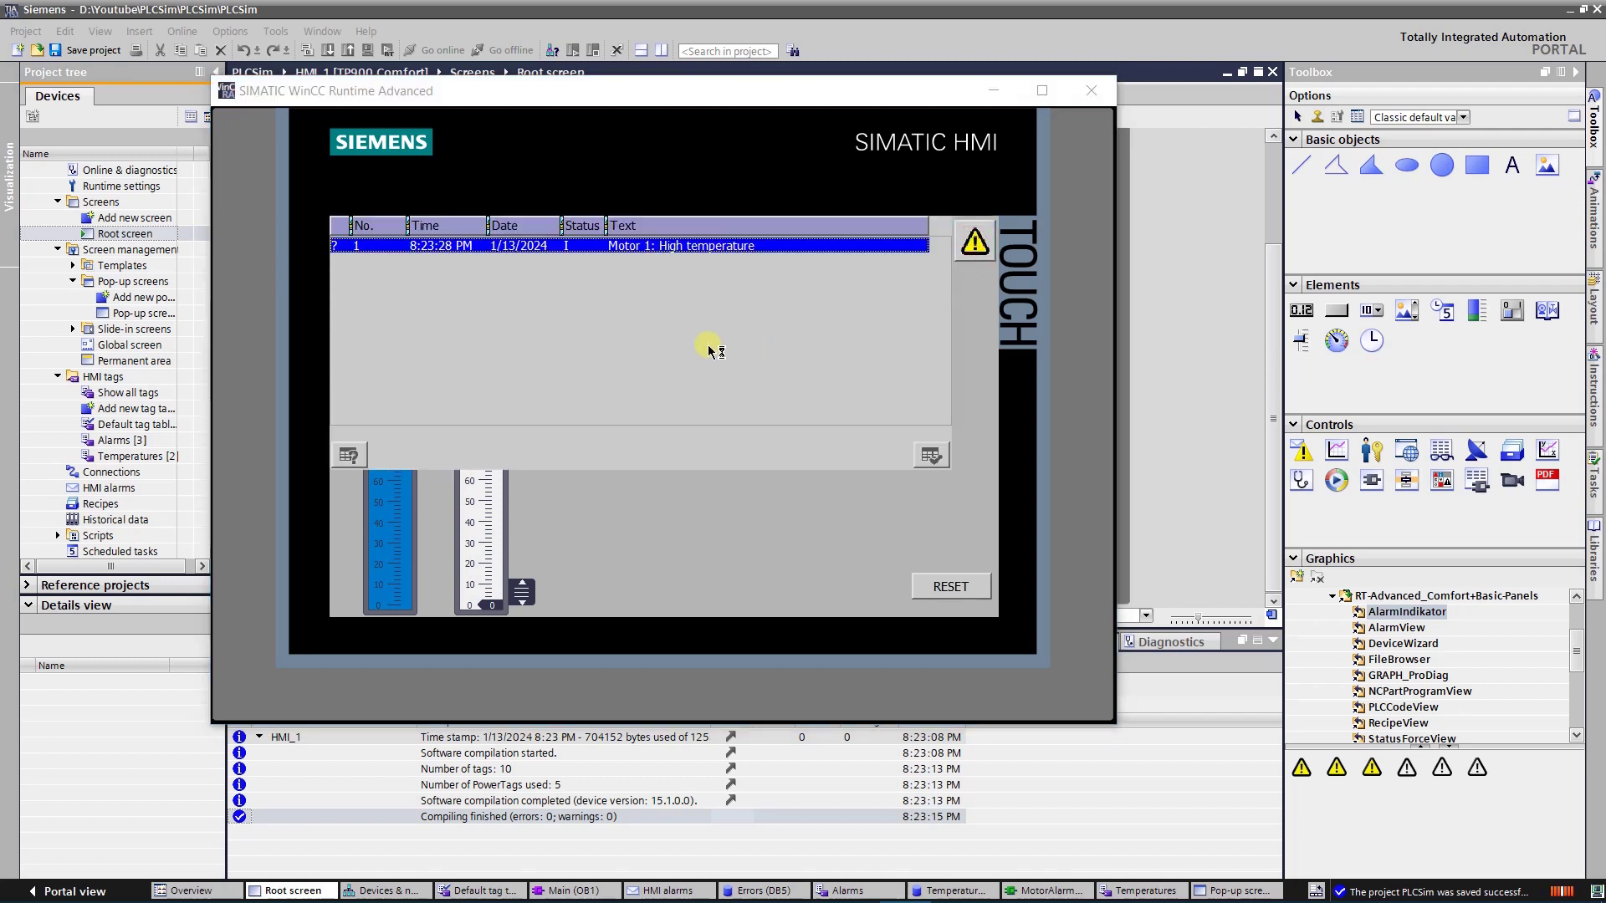
click(708, 333)
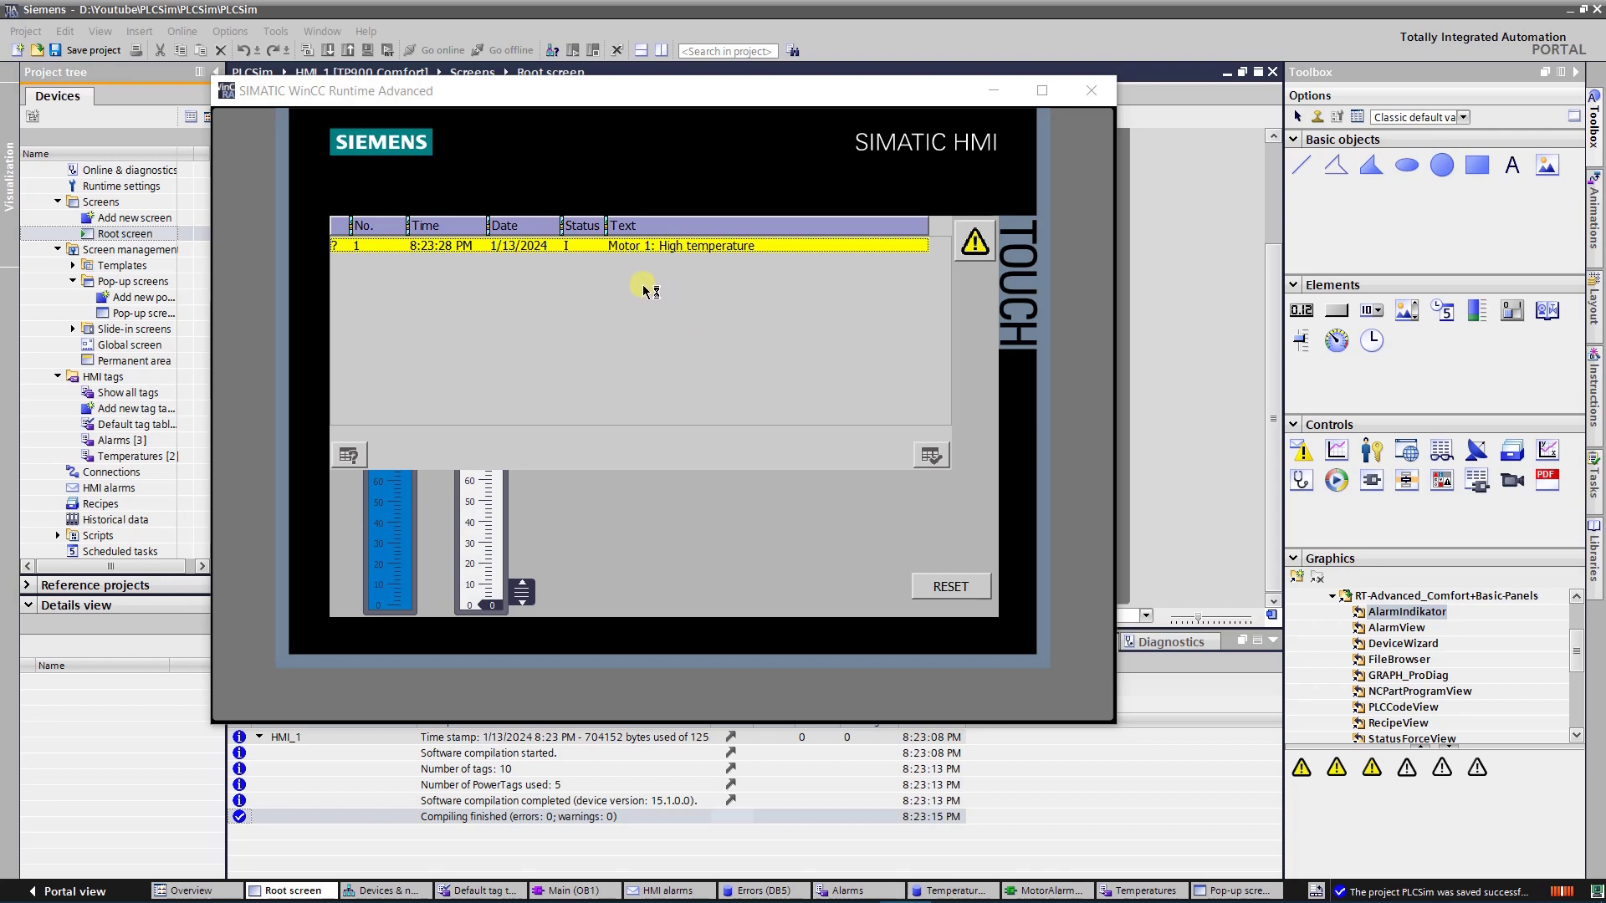
click(531, 248)
click(349, 454)
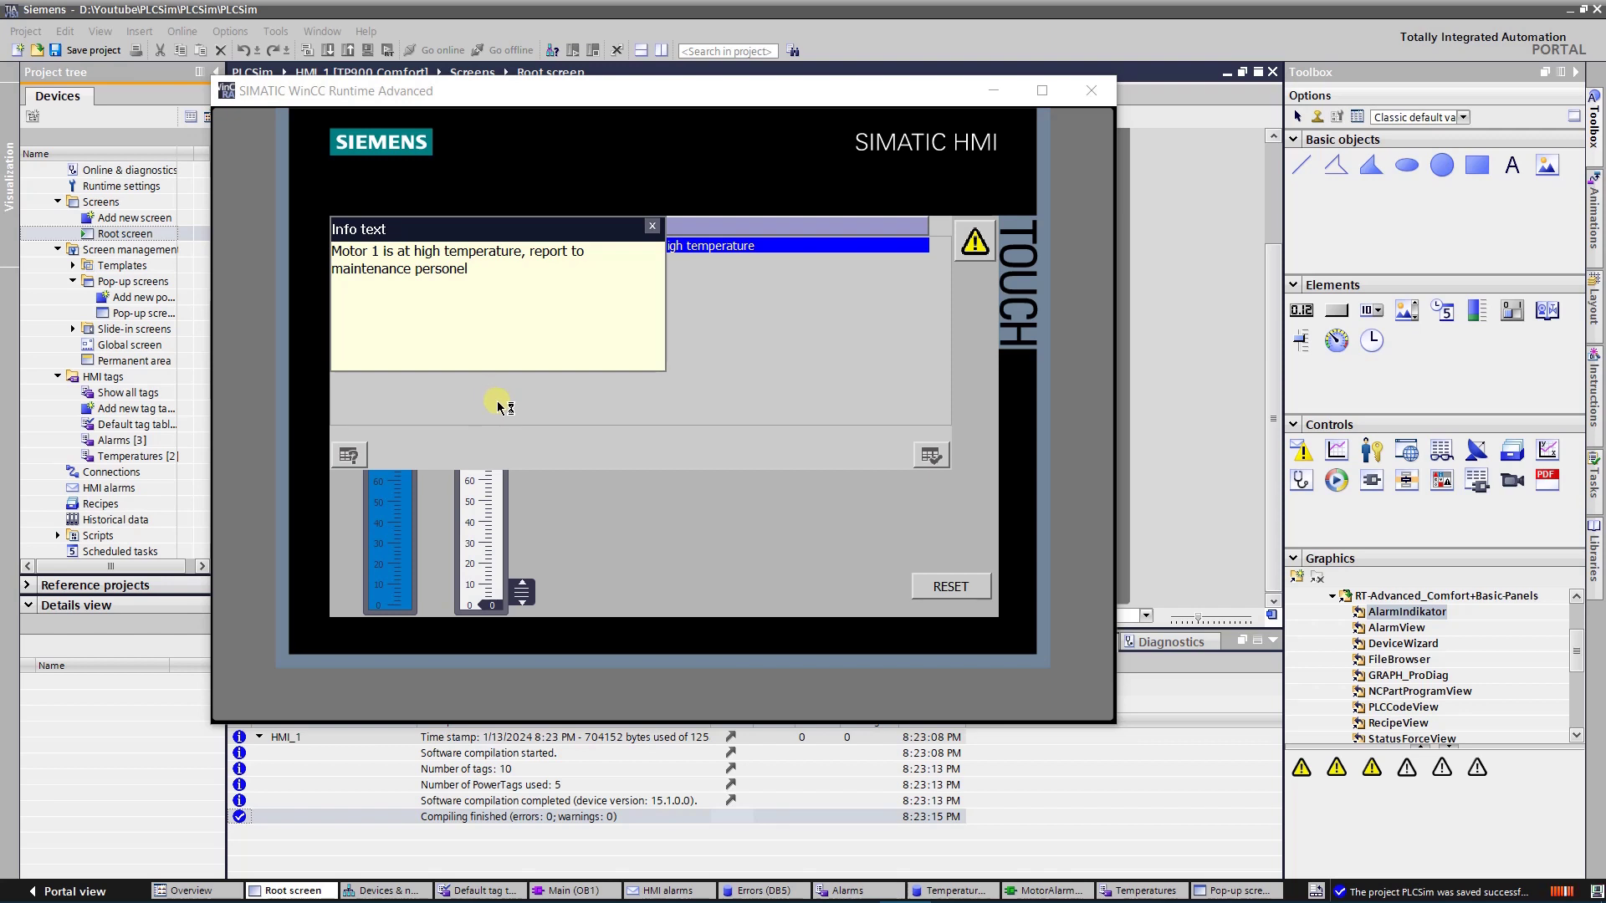
click(652, 226)
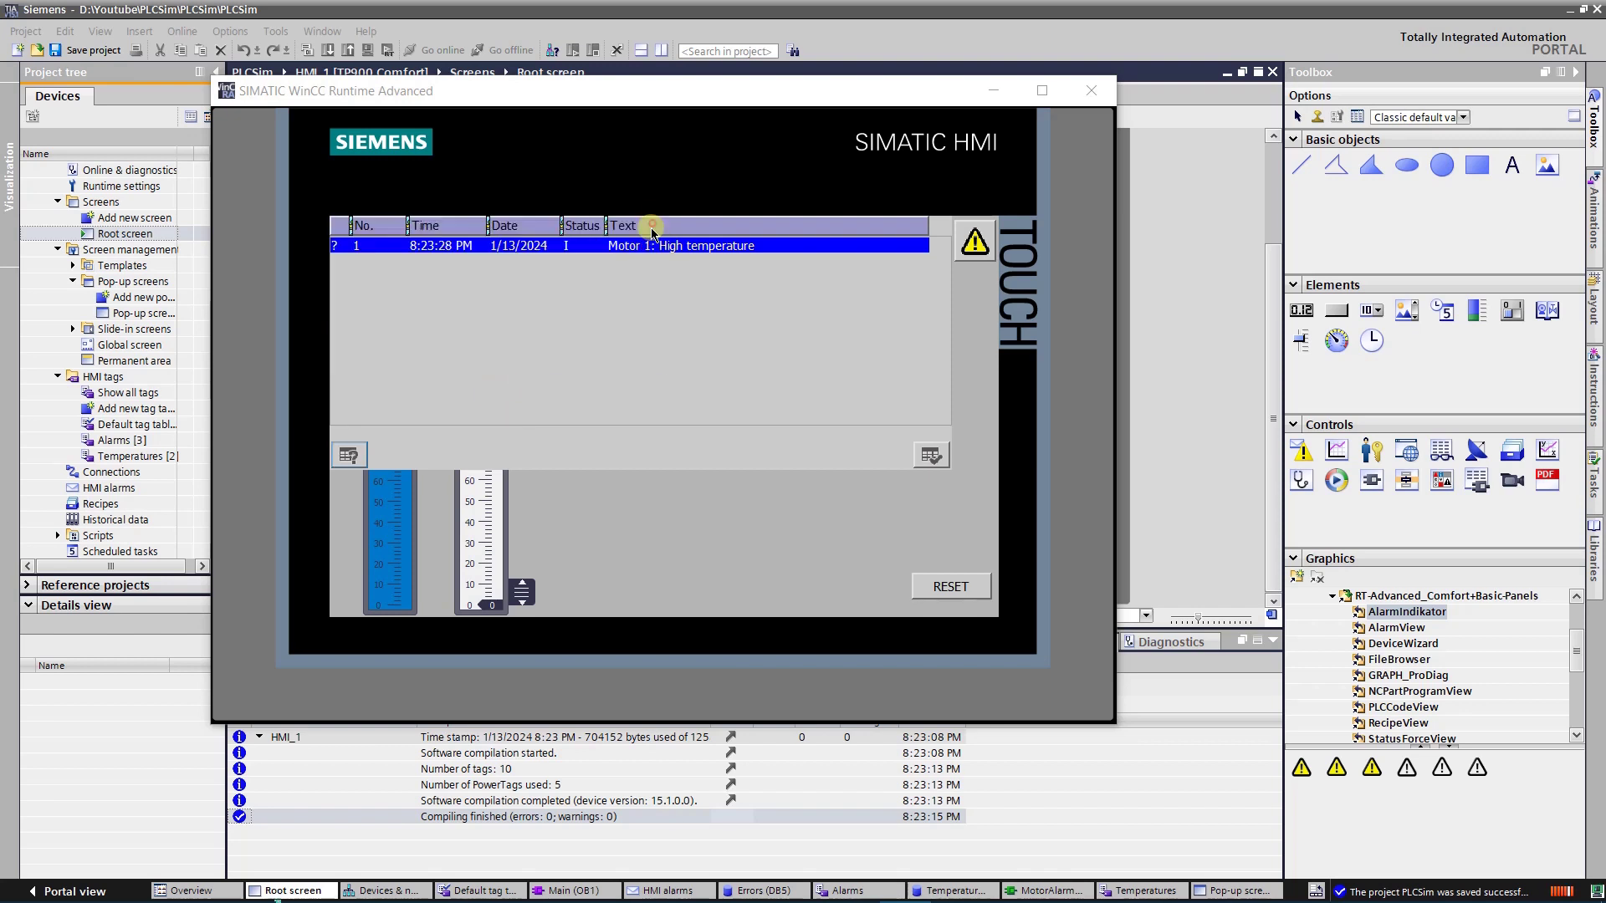
click(977, 244)
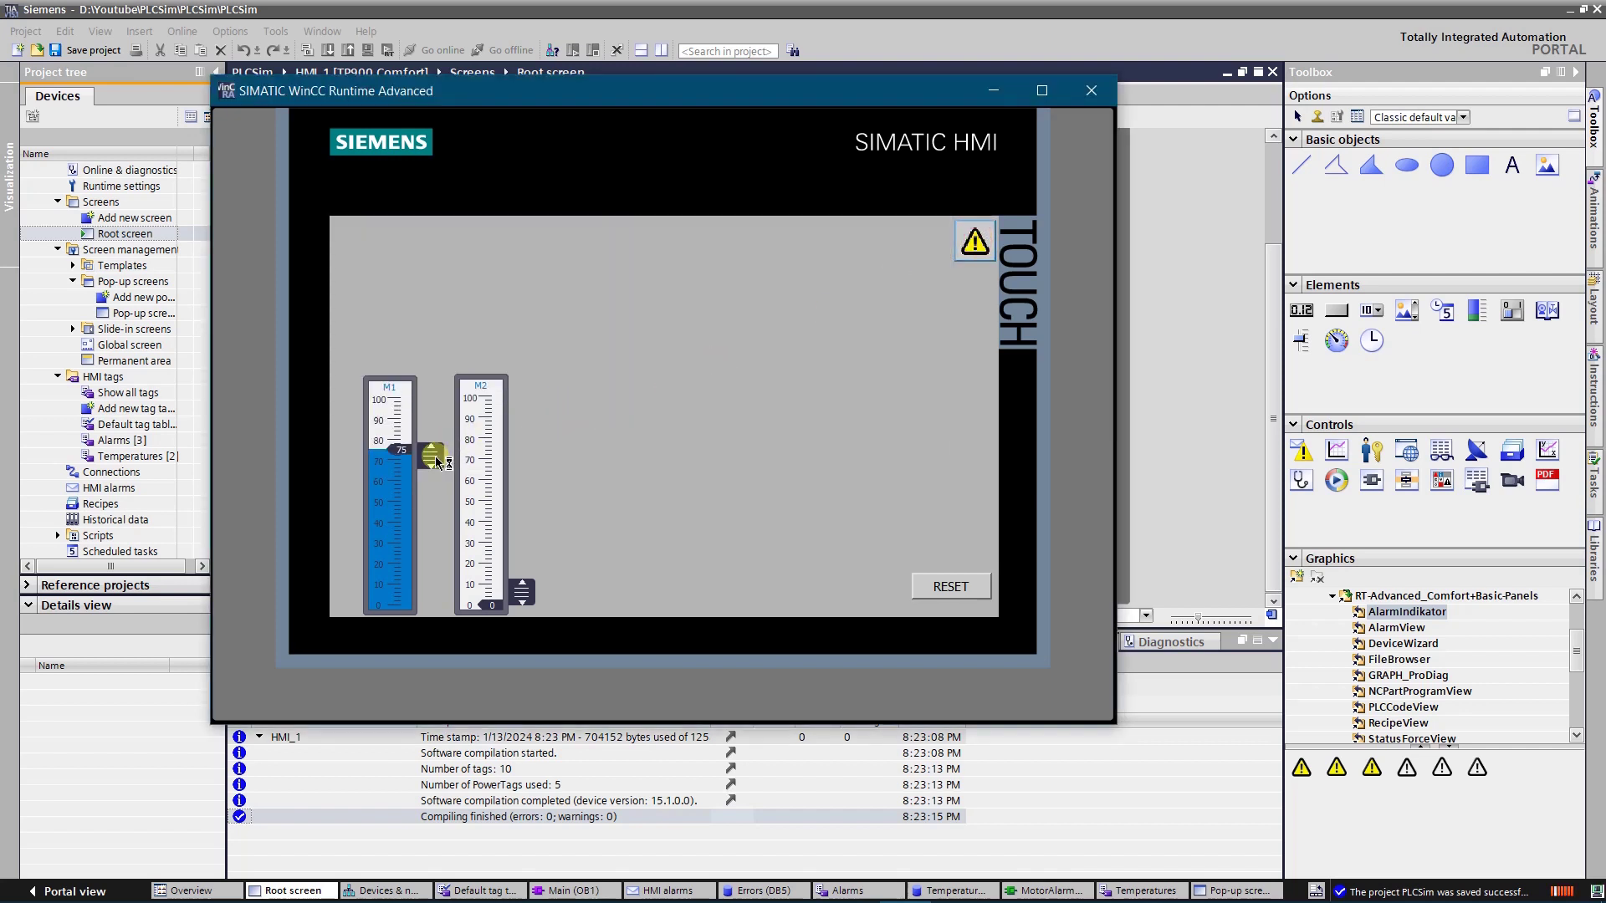
Step: Raise M2 to 79 and read the new Motor 2: High temperature alarm's info text
drag(521, 591, 536, 450)
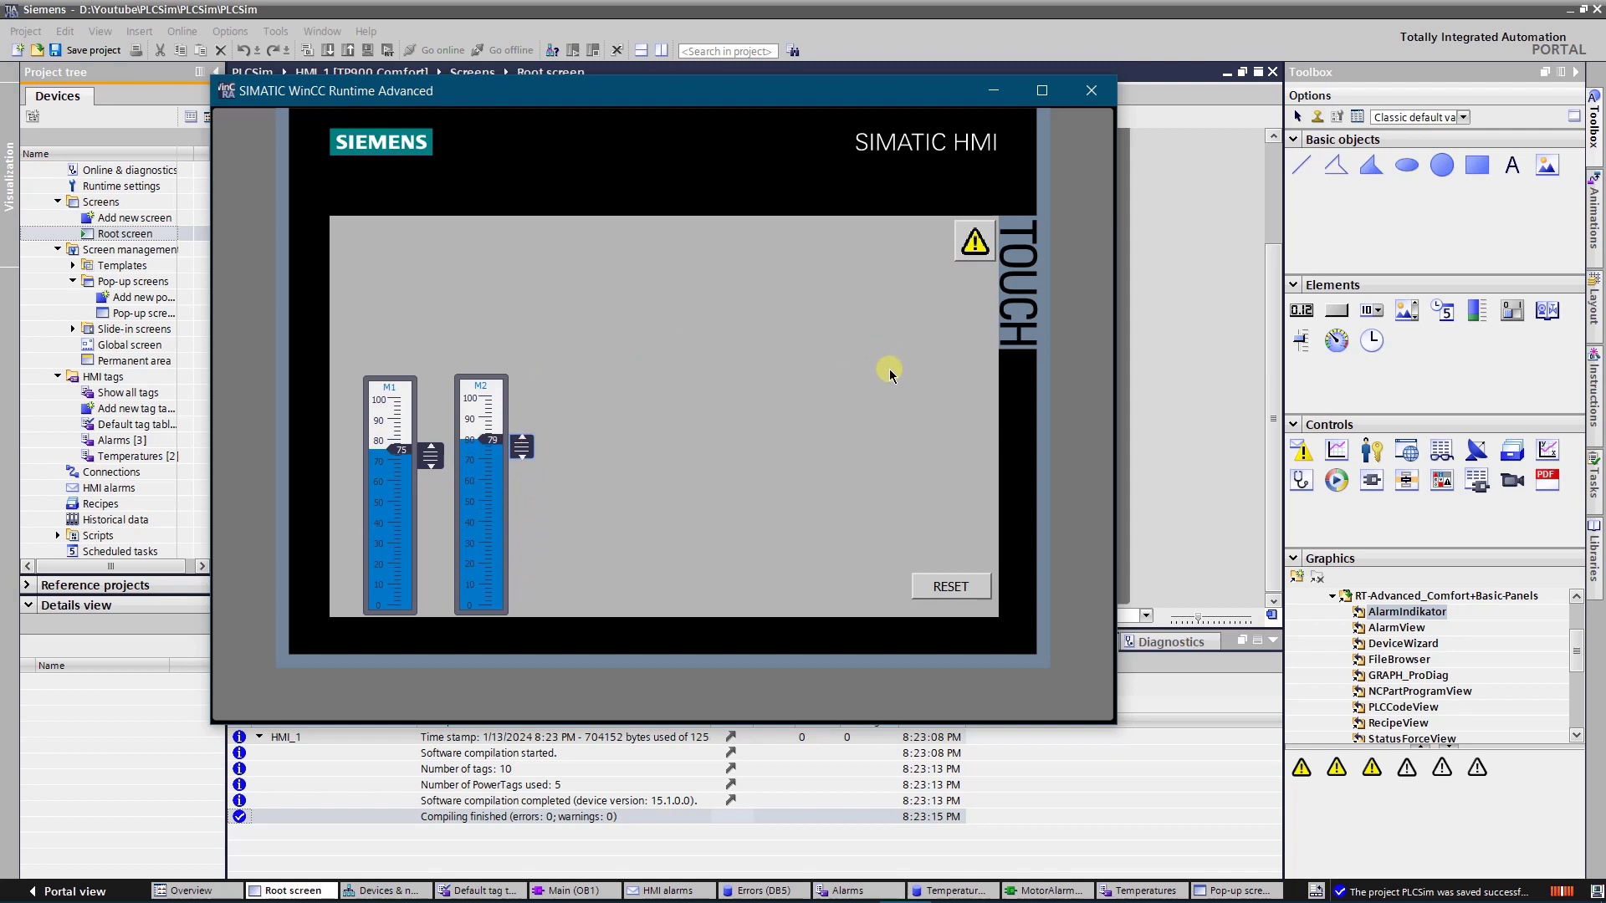
click(974, 243)
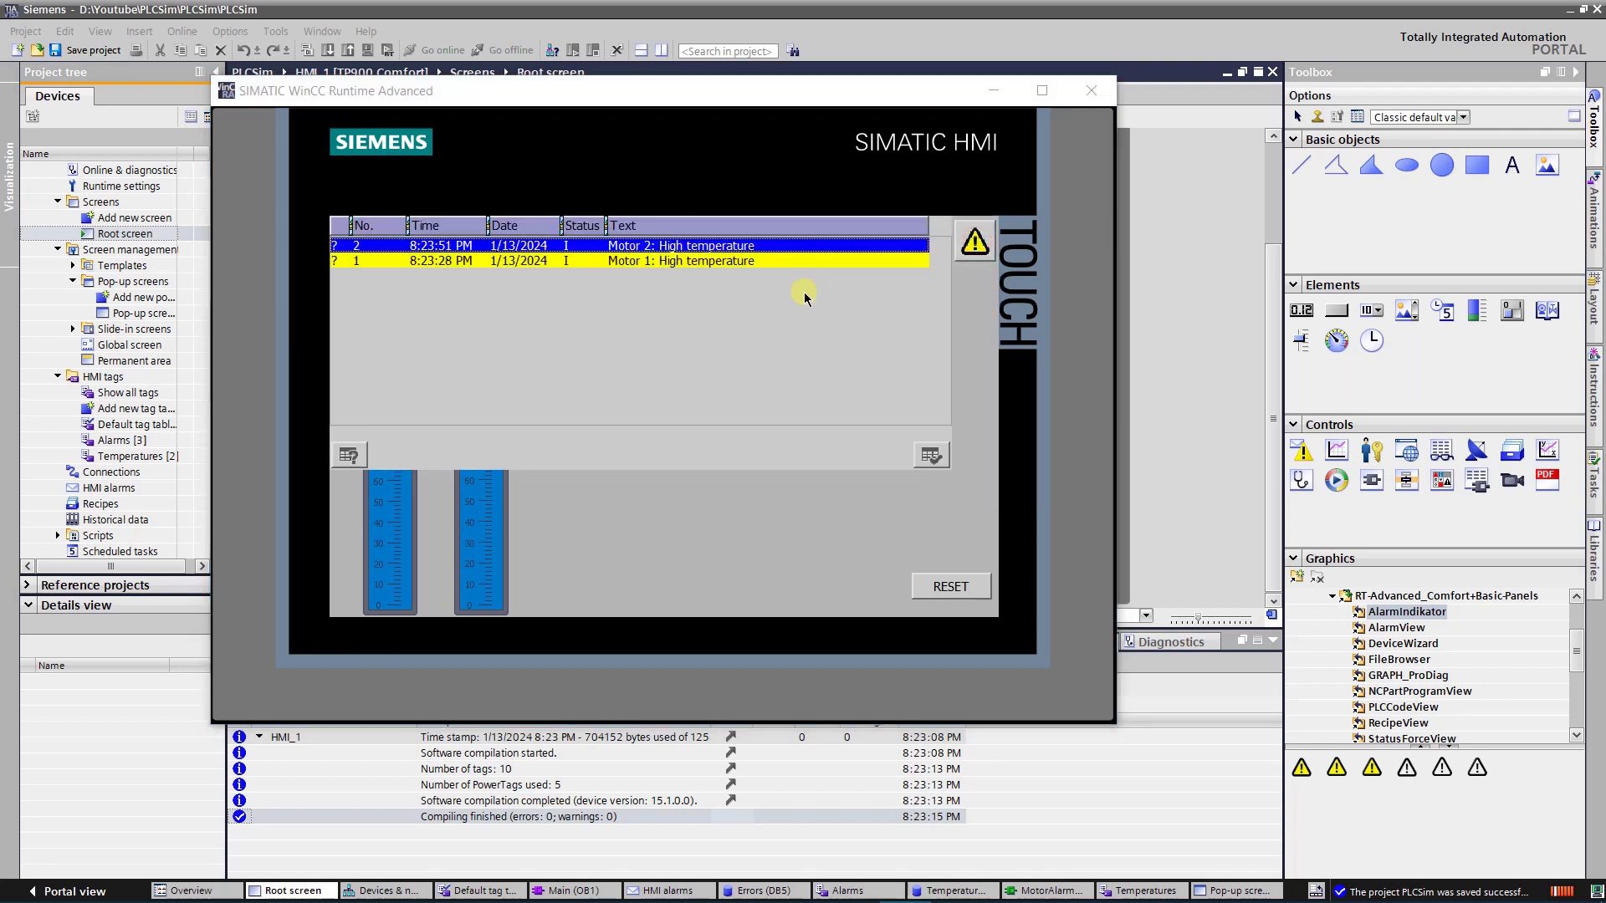
click(803, 292)
click(701, 249)
click(348, 455)
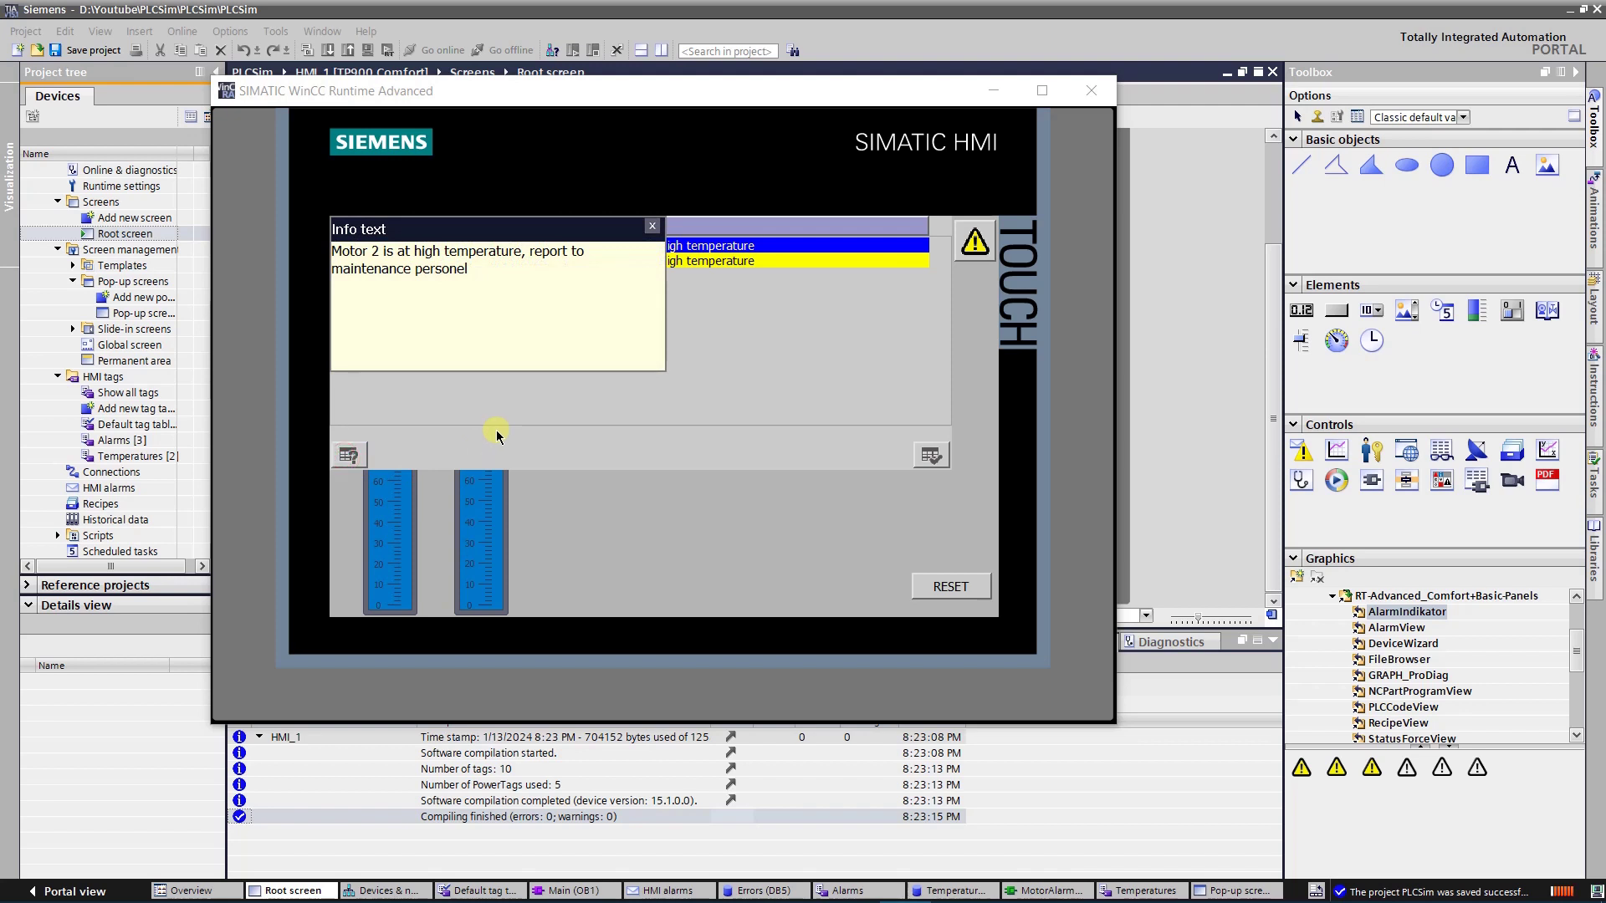
click(653, 226)
Step: Read the Motor 1: High temperature alarm's info text, then close it
click(654, 261)
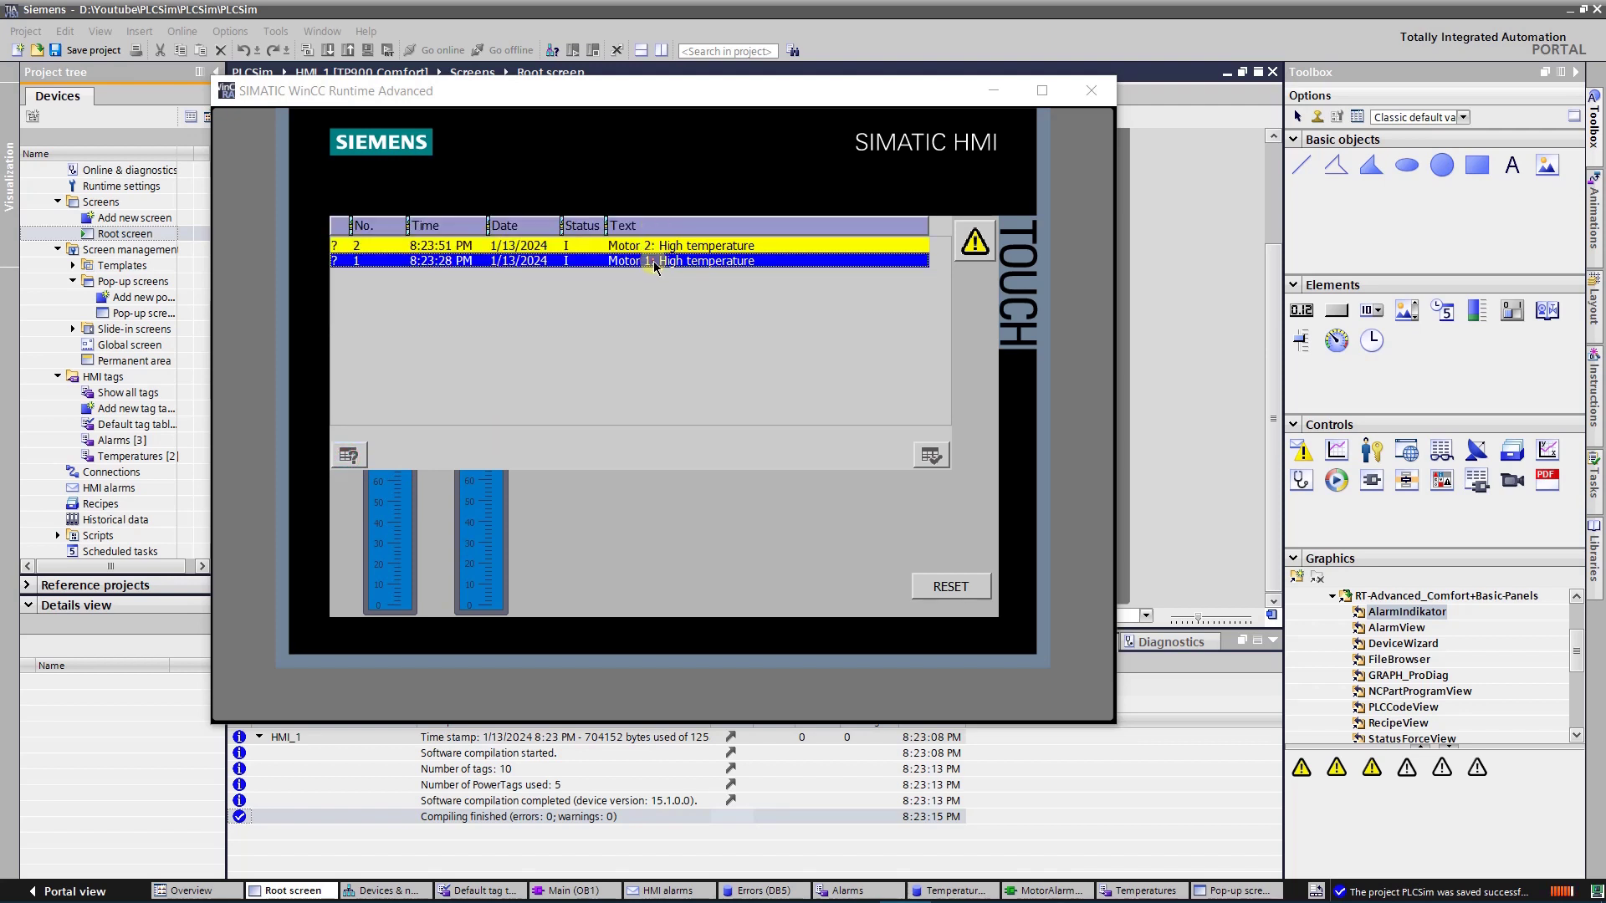
click(350, 455)
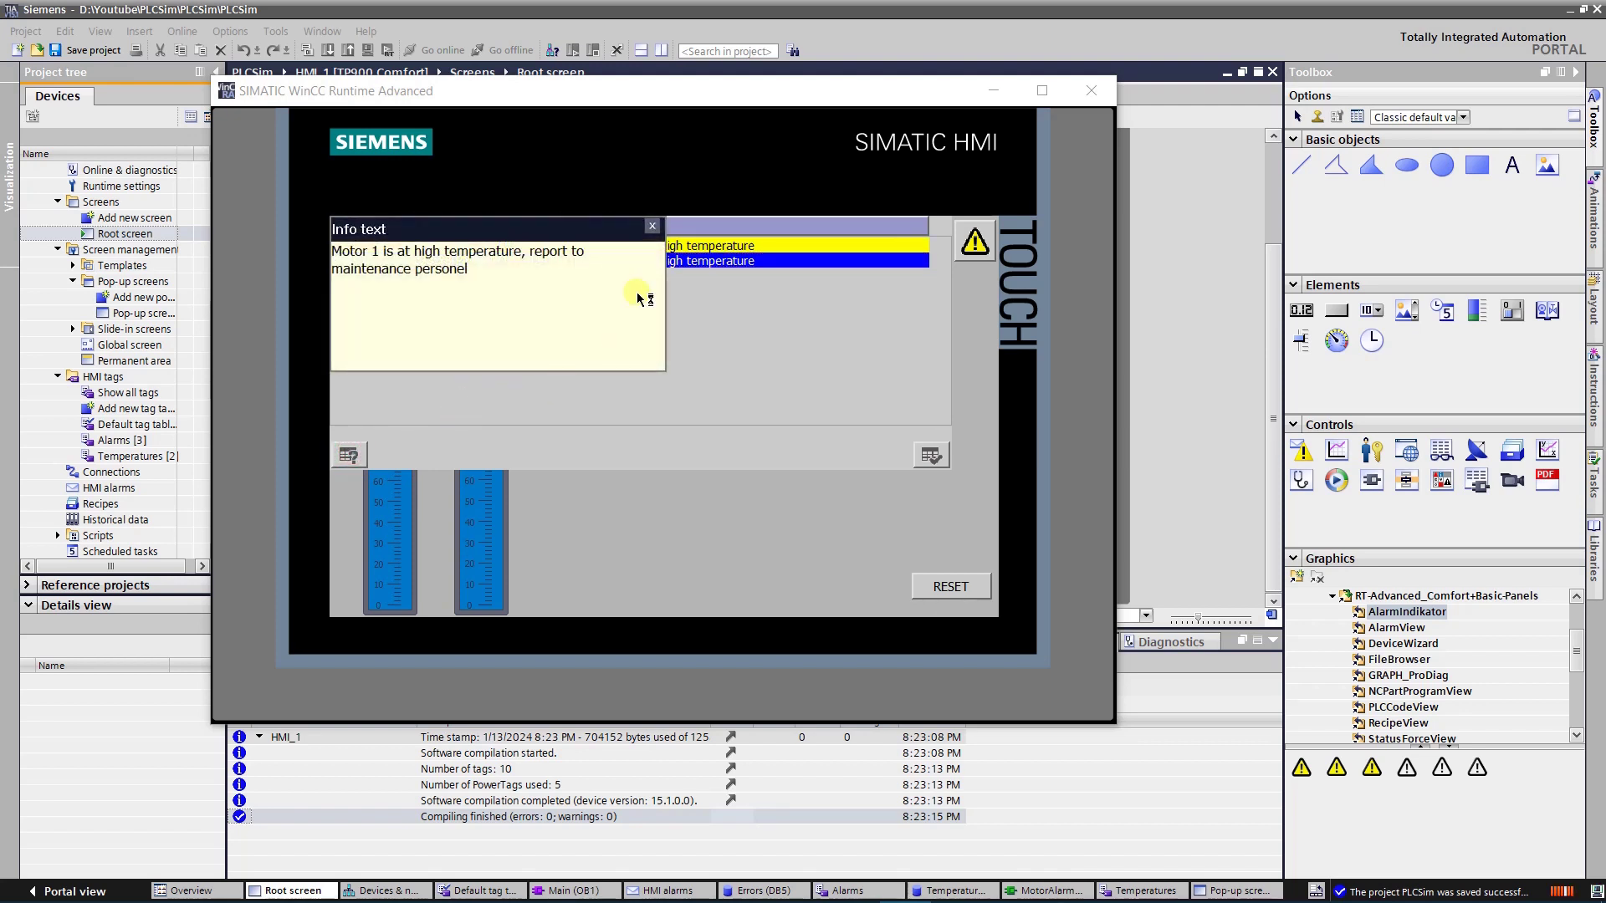
click(654, 226)
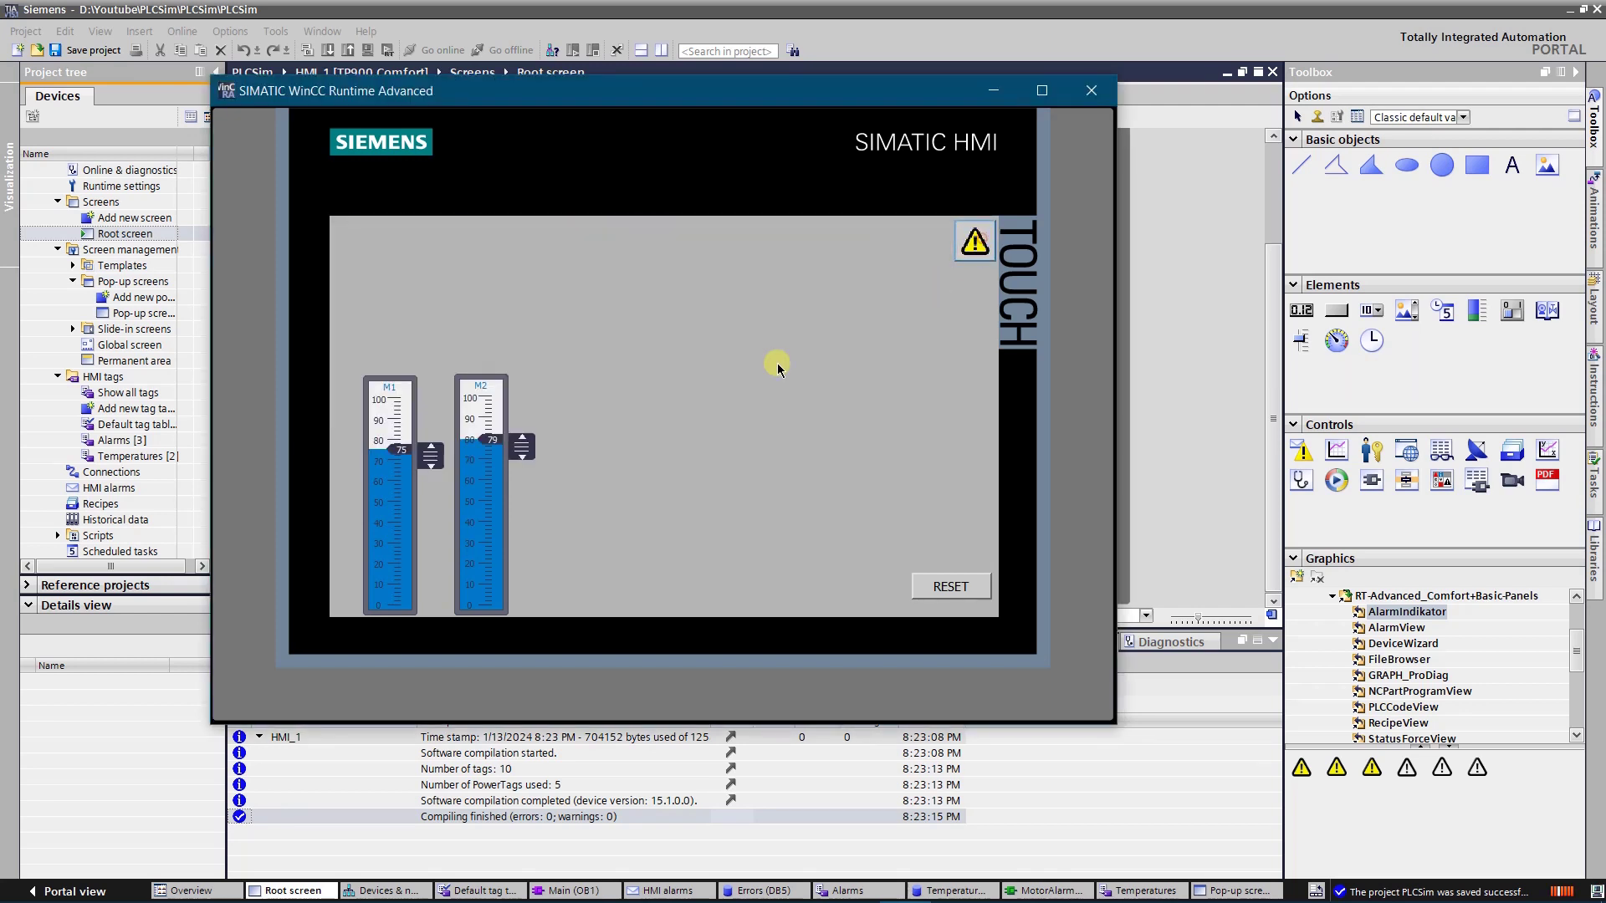
Step: Push M2 to 96 and read the Motor 2: Overtemperature alarm's info text
drag(522, 446, 583, 416)
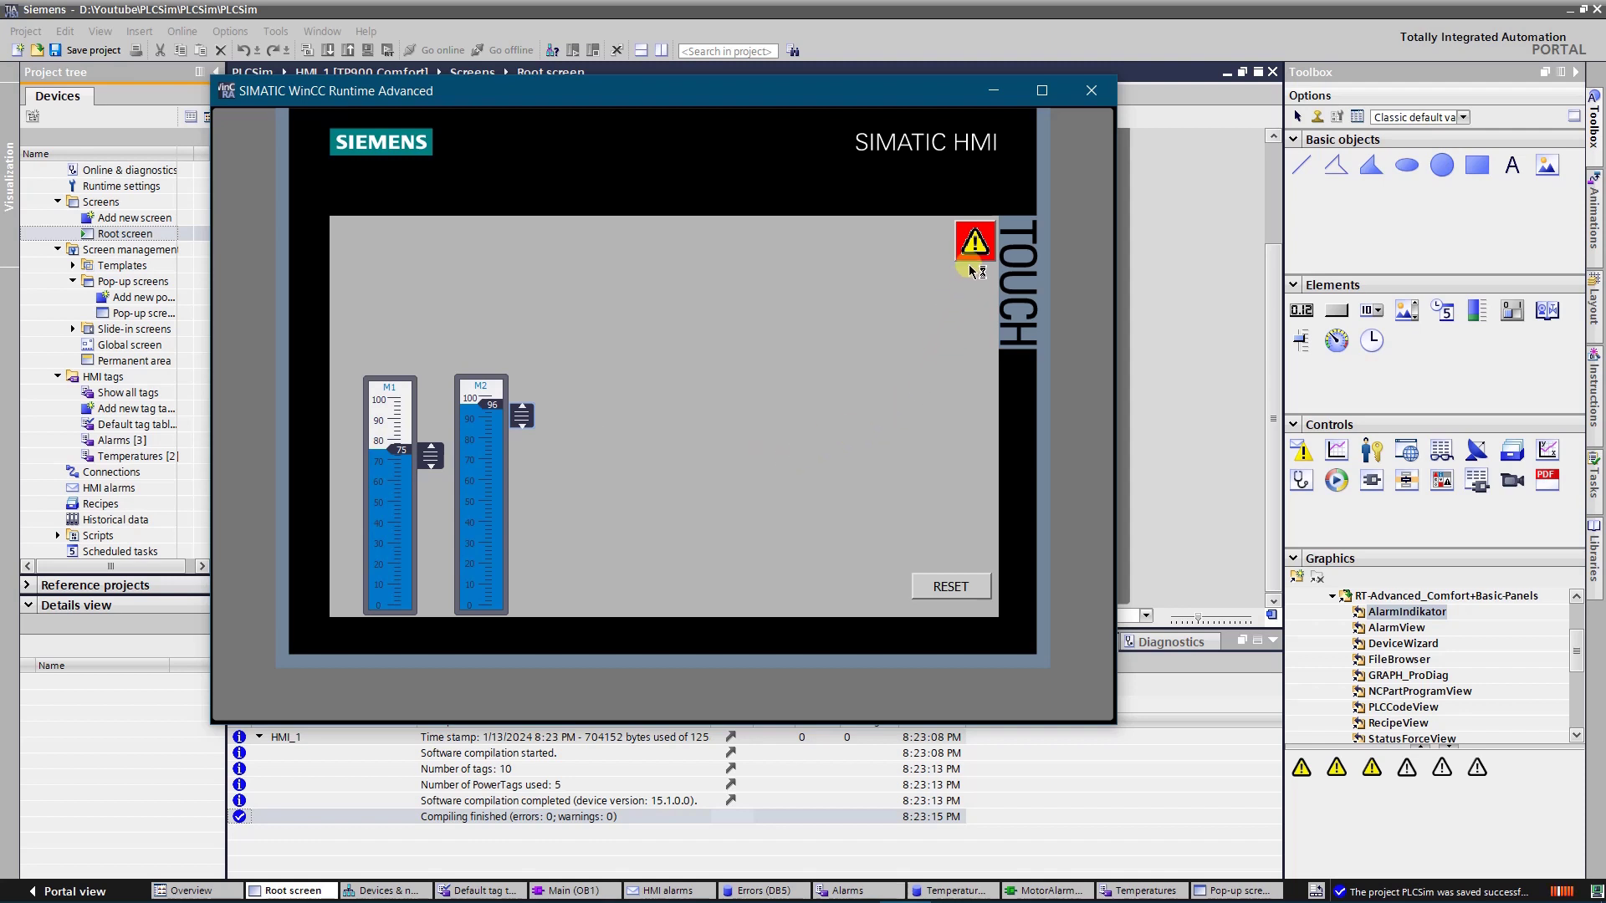
click(977, 242)
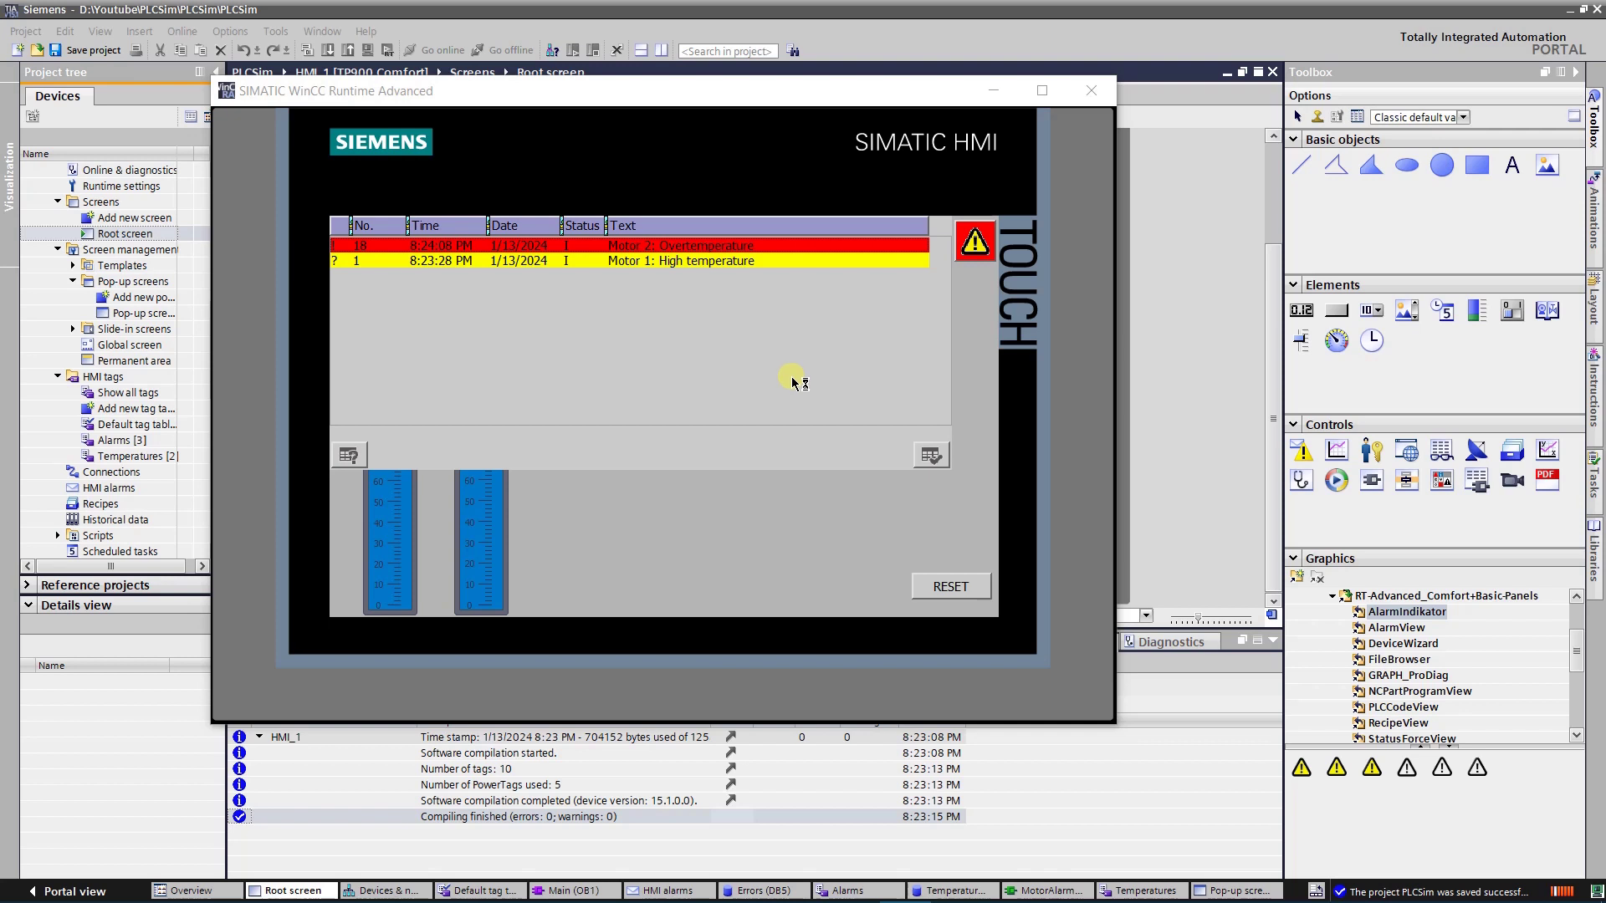
click(567, 249)
click(349, 455)
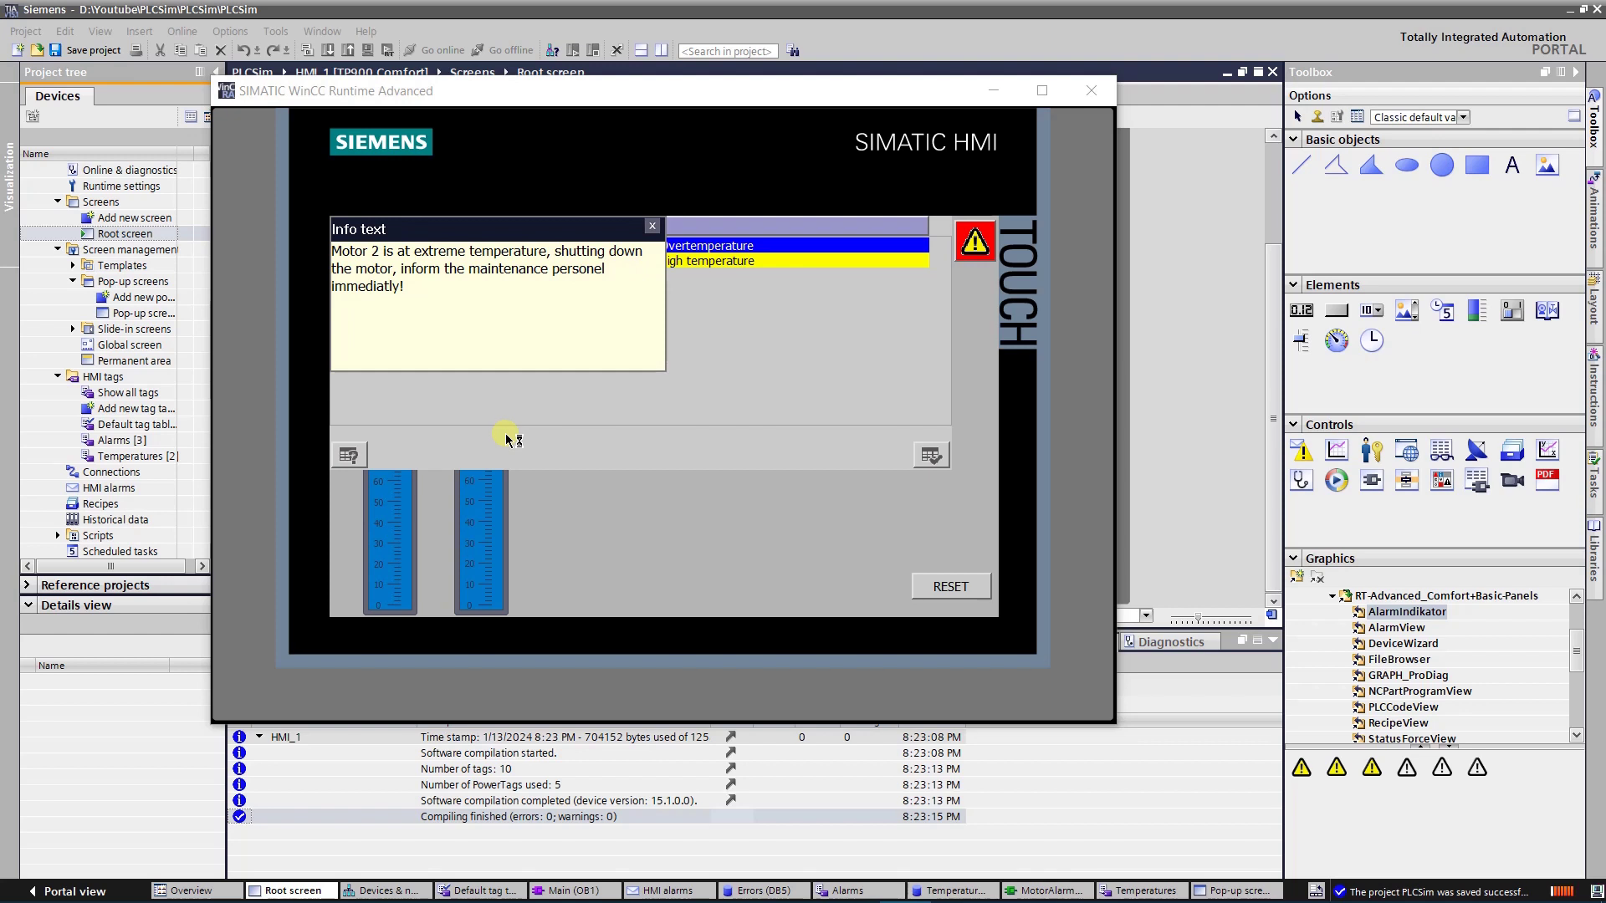
click(653, 226)
Step: Lower M1 to 53 and acknowledge the Motor 2 overtemperature alarm
click(975, 242)
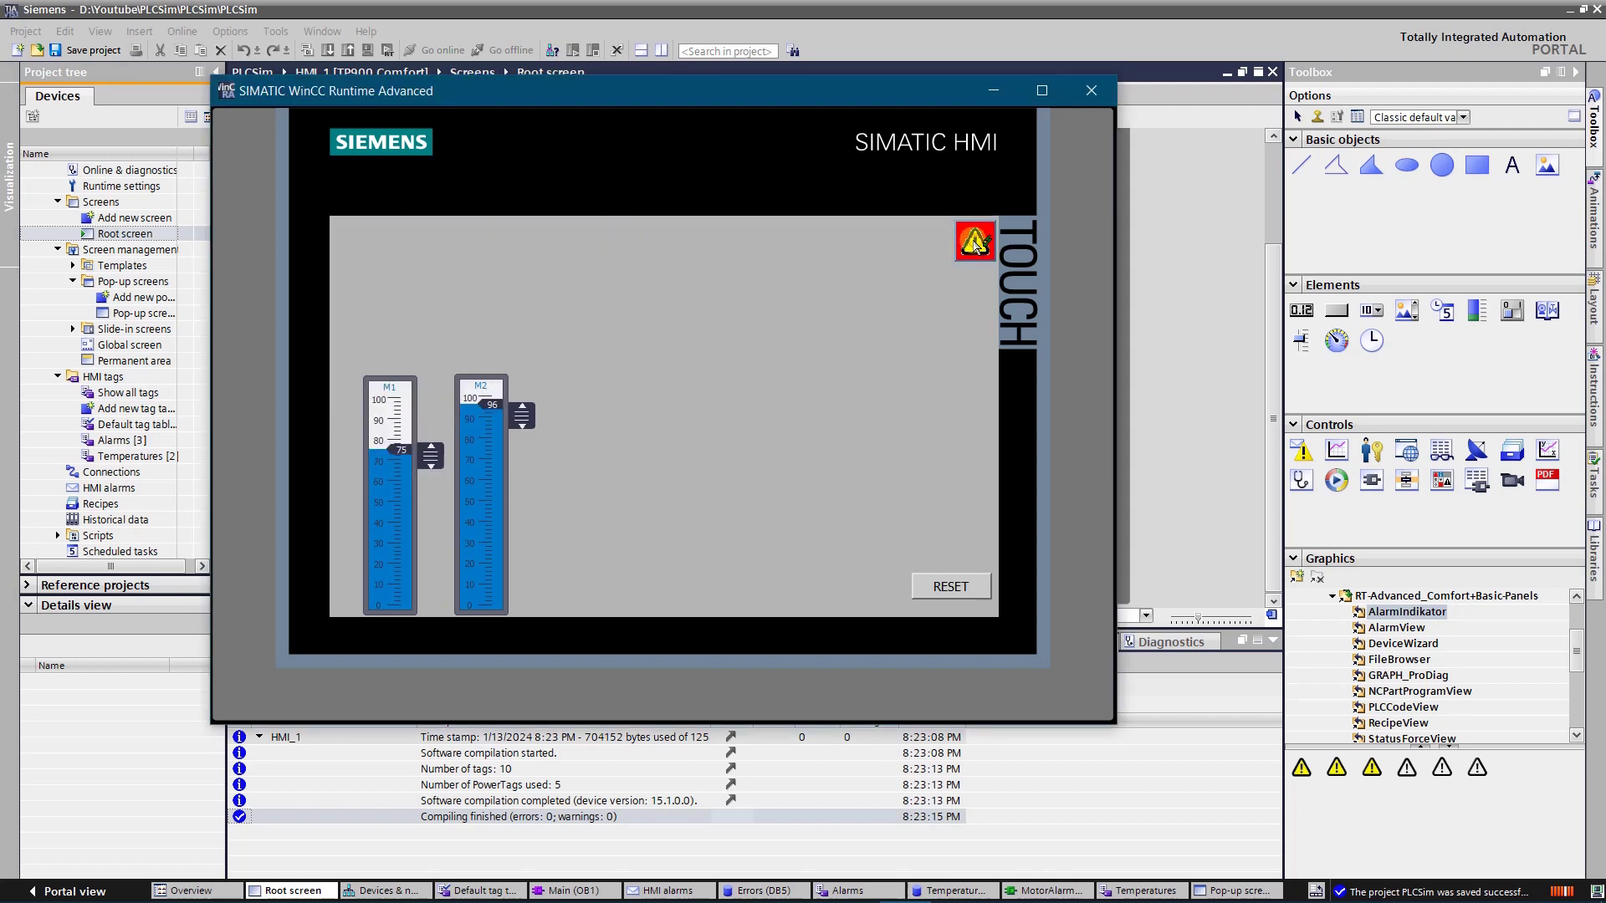
drag(430, 455, 430, 495)
click(974, 242)
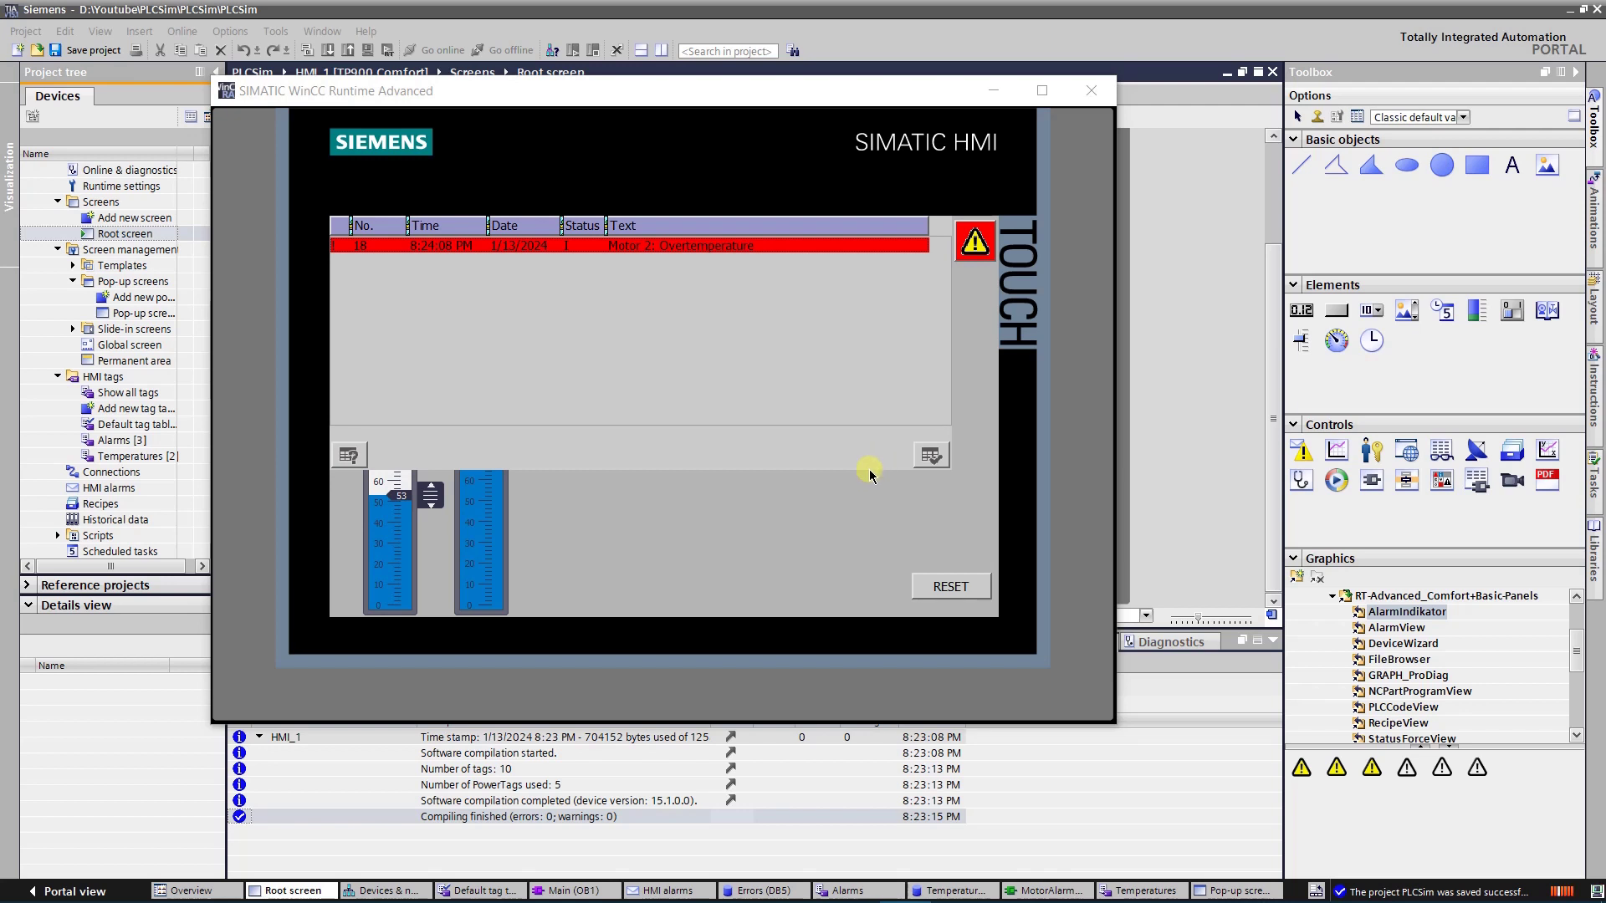
click(930, 458)
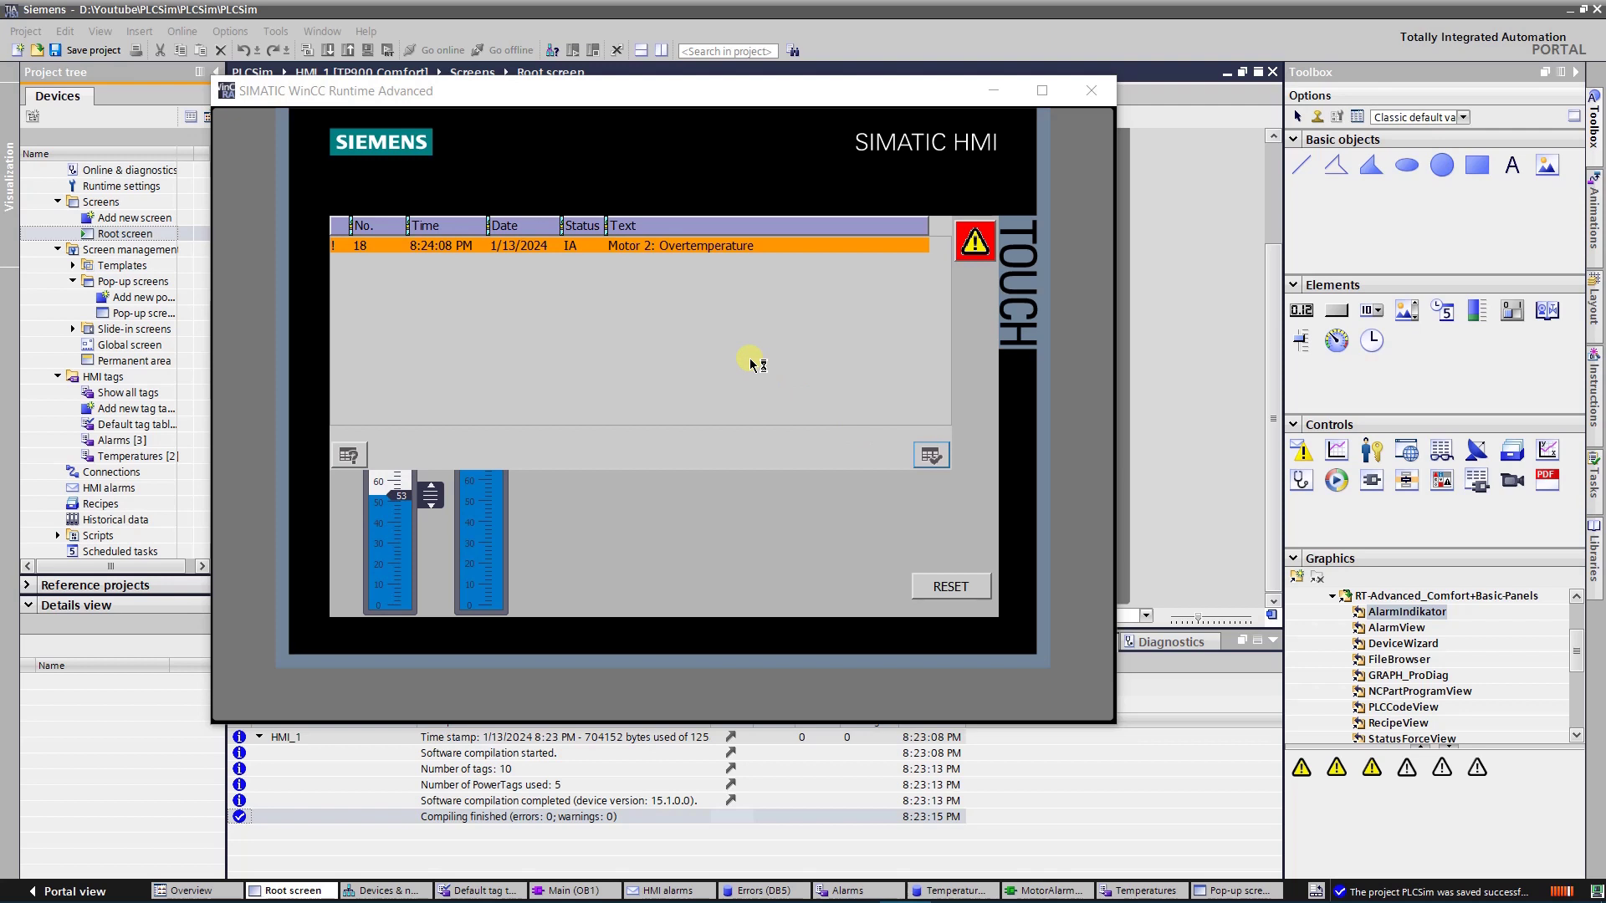
click(975, 243)
Step: Raise M1 to 95 and check the Motor 1: Overtemperature alarm's info text
drag(432, 496, 457, 415)
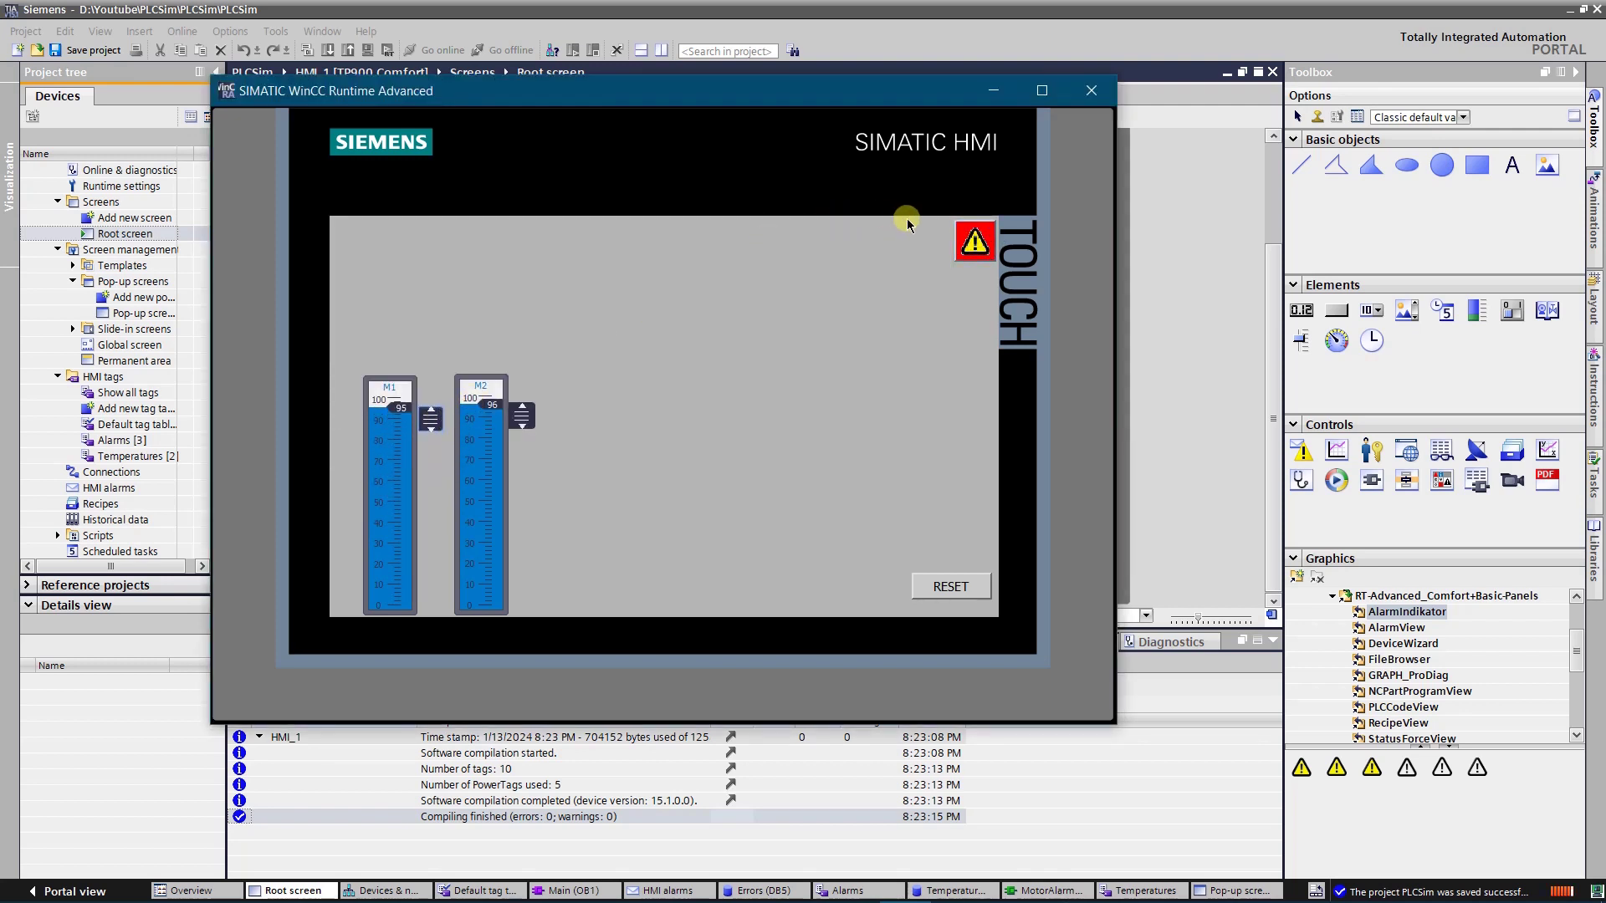
click(973, 242)
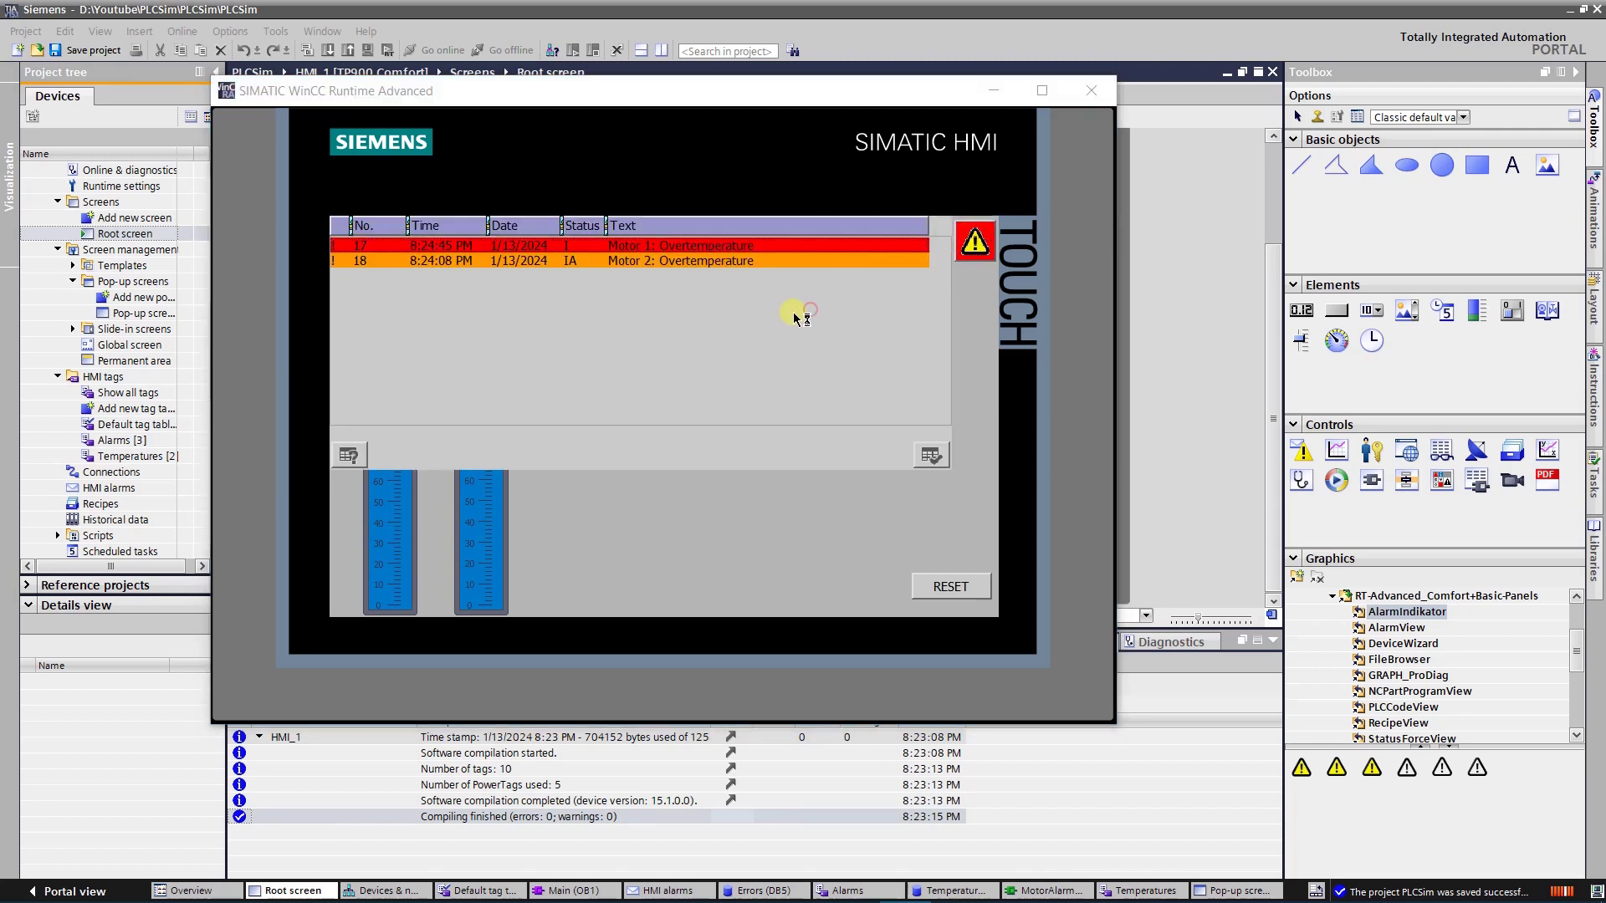
click(694, 247)
click(348, 455)
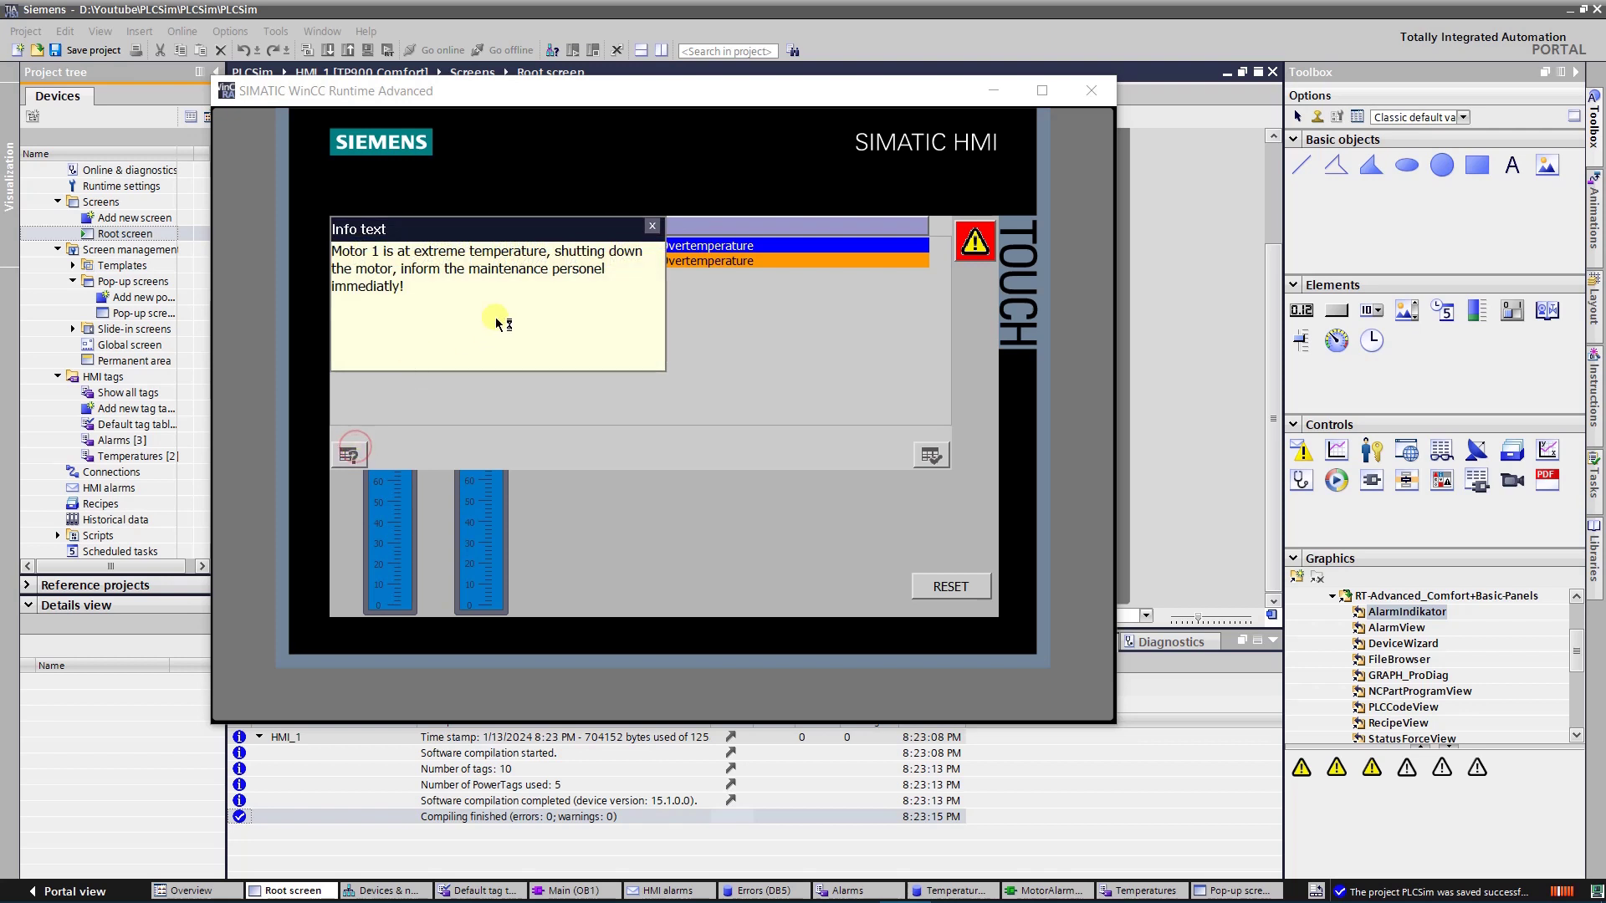
click(654, 227)
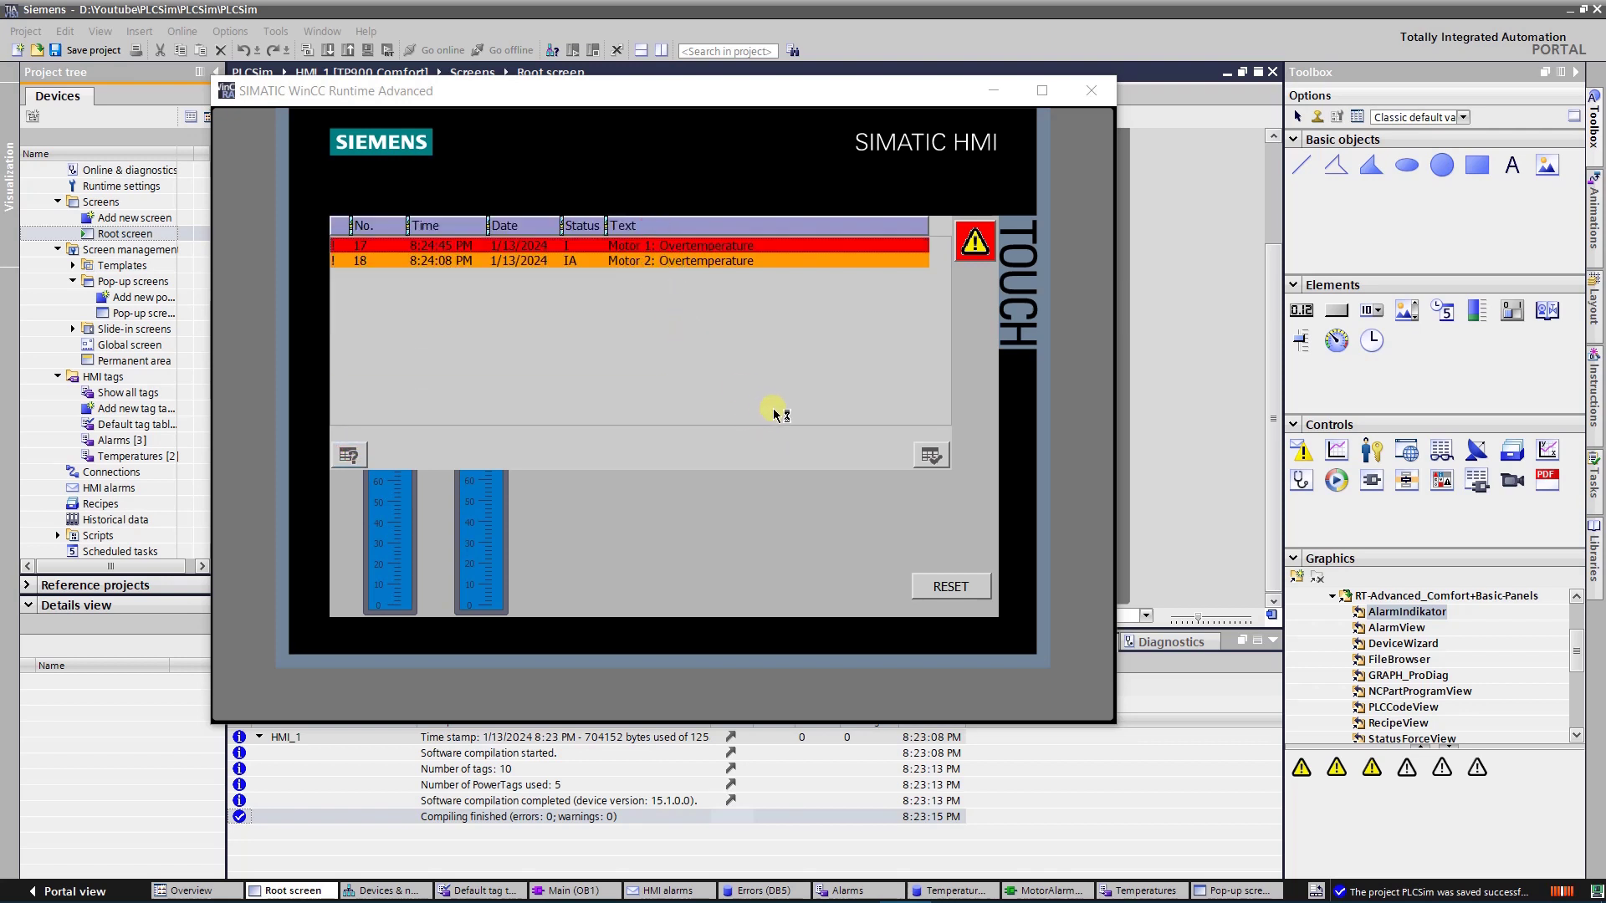
Step: Acknowledge the Motor 1 overtemperature alarm and try RESET, which doesn't clear it yet
click(931, 456)
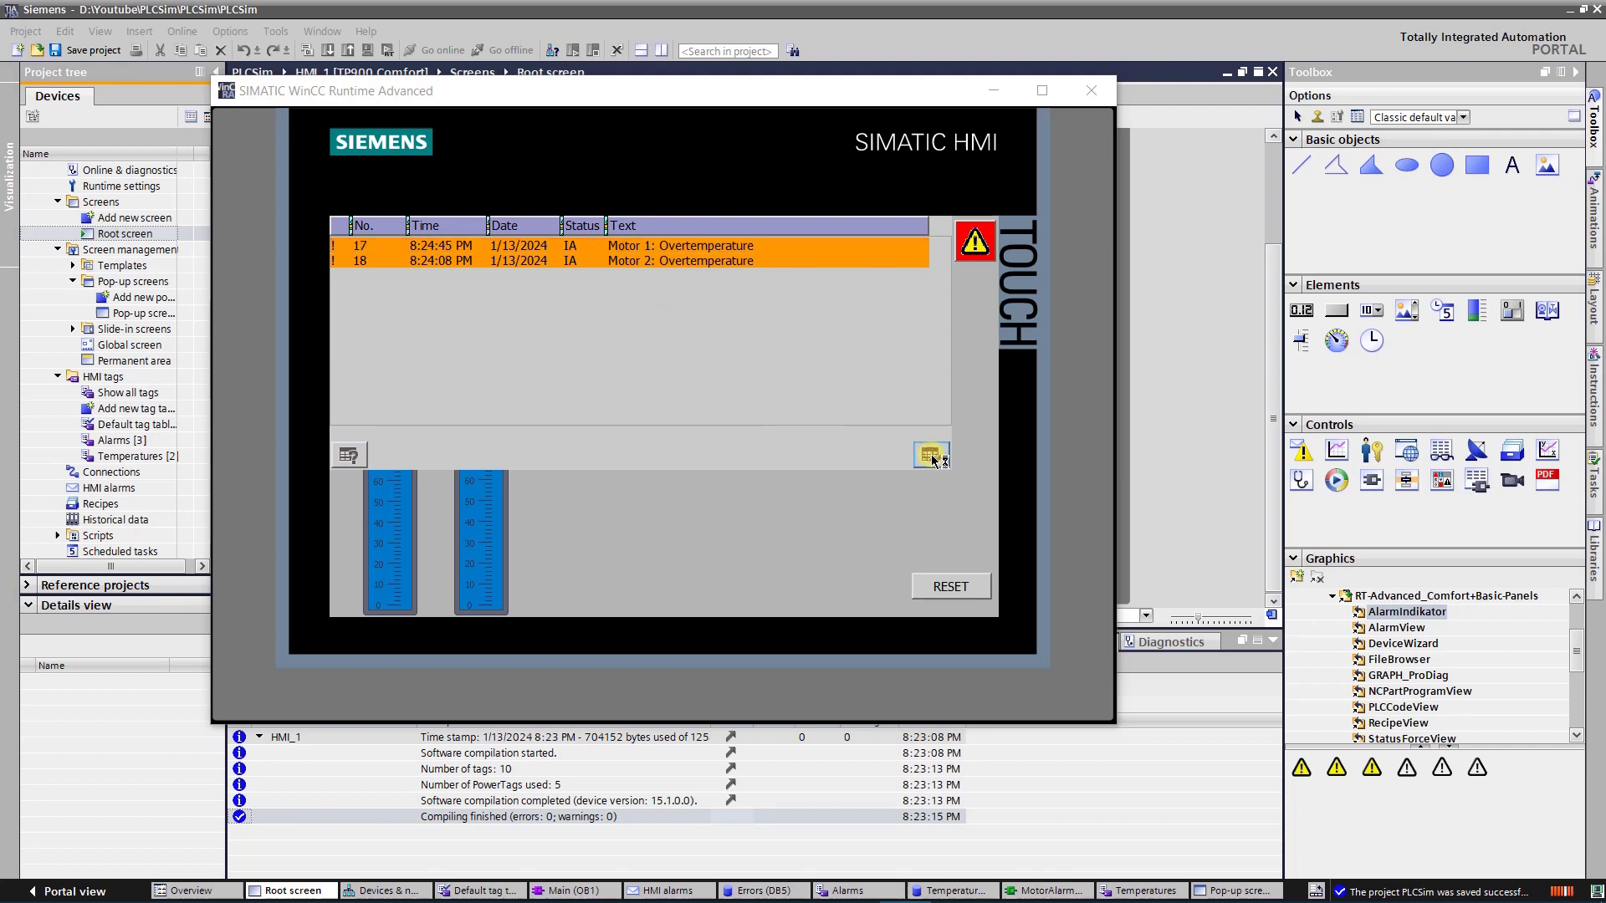
click(971, 253)
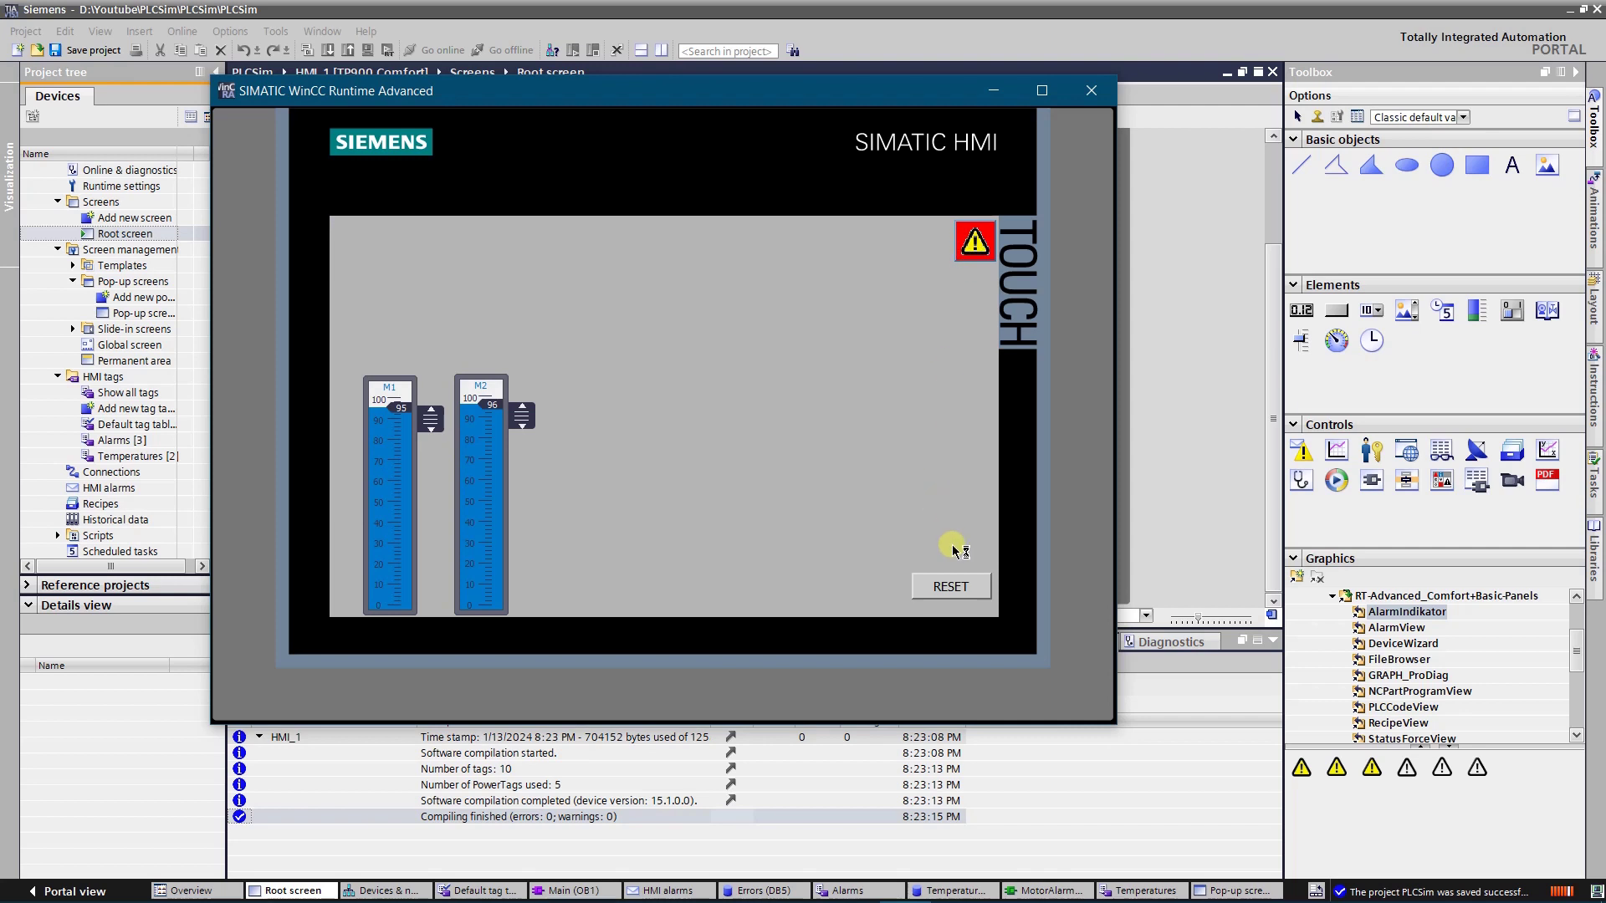
click(954, 585)
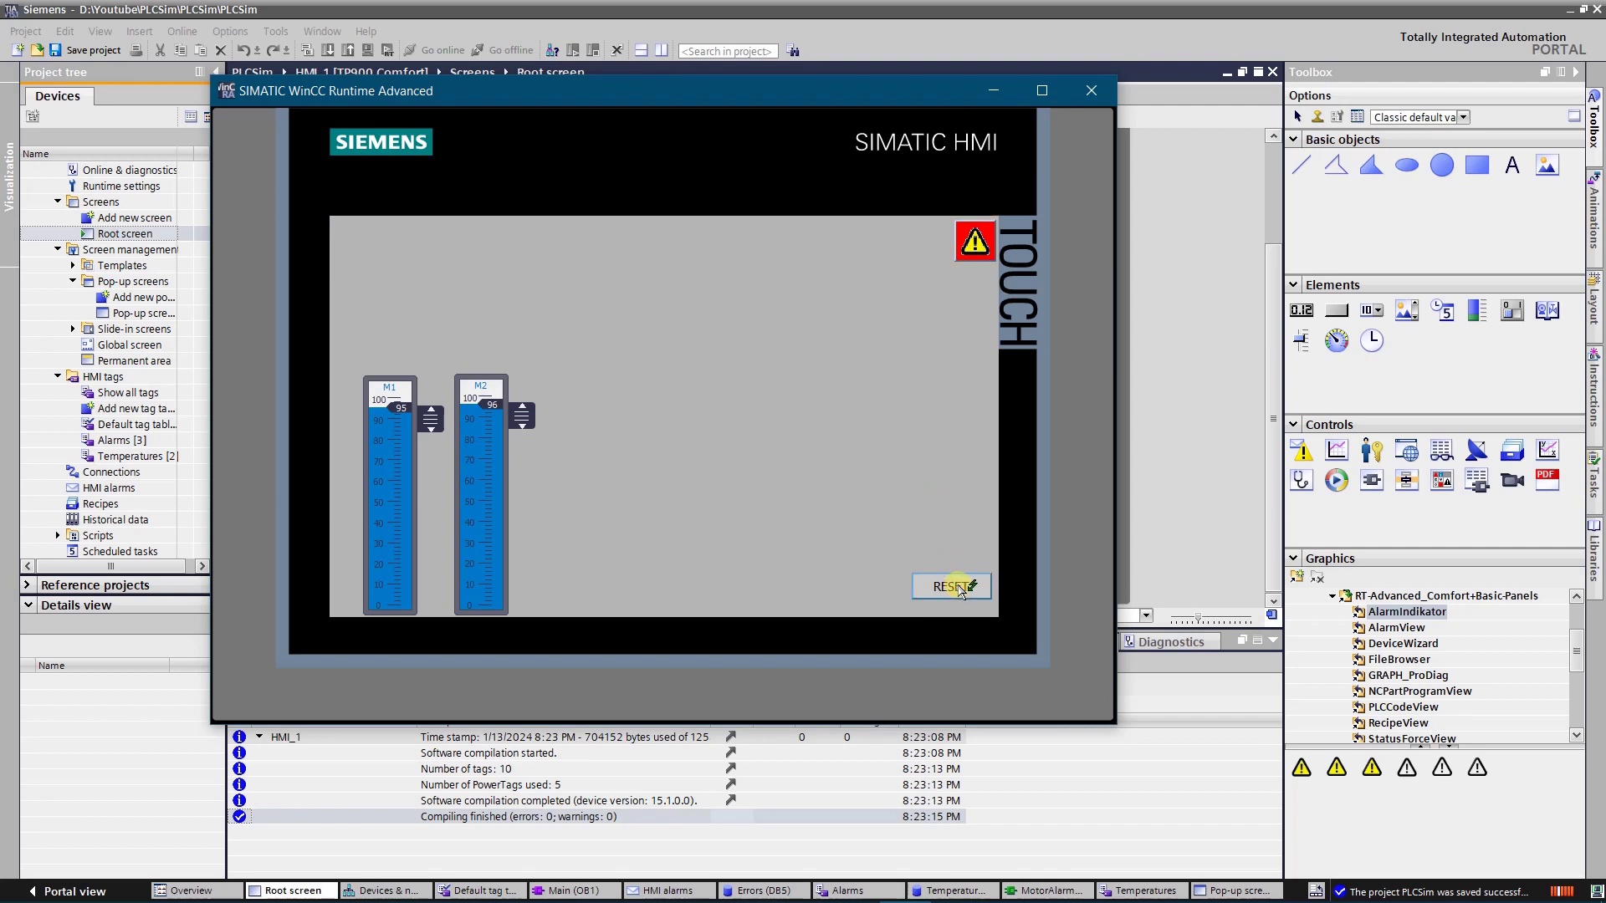
click(960, 589)
click(961, 589)
Step: Cool M2 to 47 and M1 to 33, then RESET to clear the alarm indicator
drag(523, 415, 526, 506)
drag(434, 414, 422, 536)
click(945, 587)
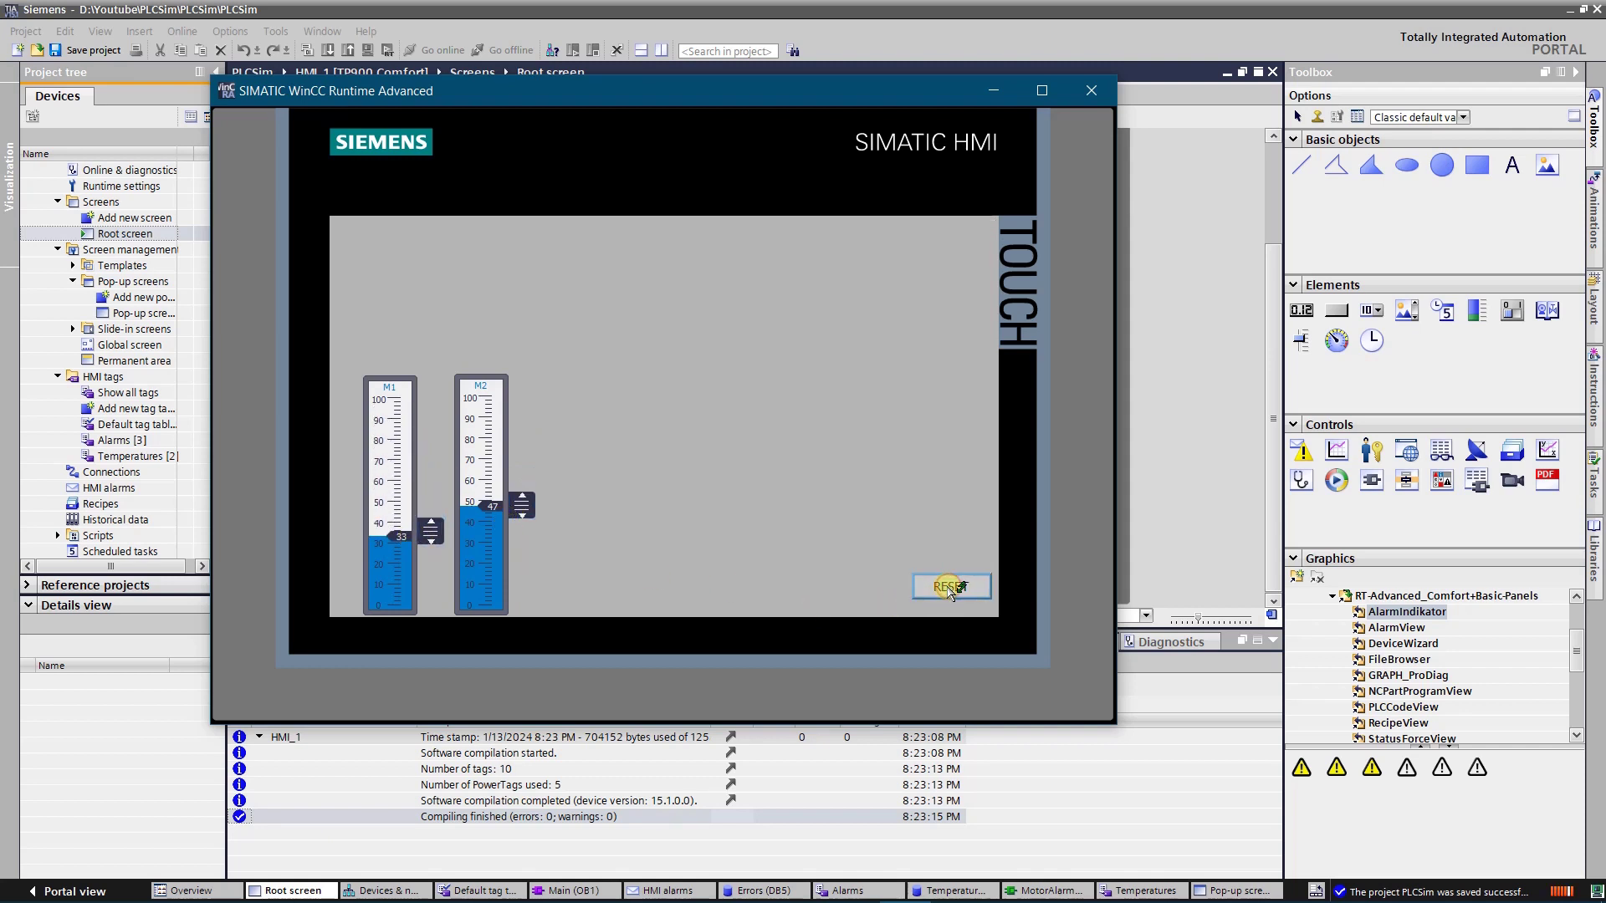